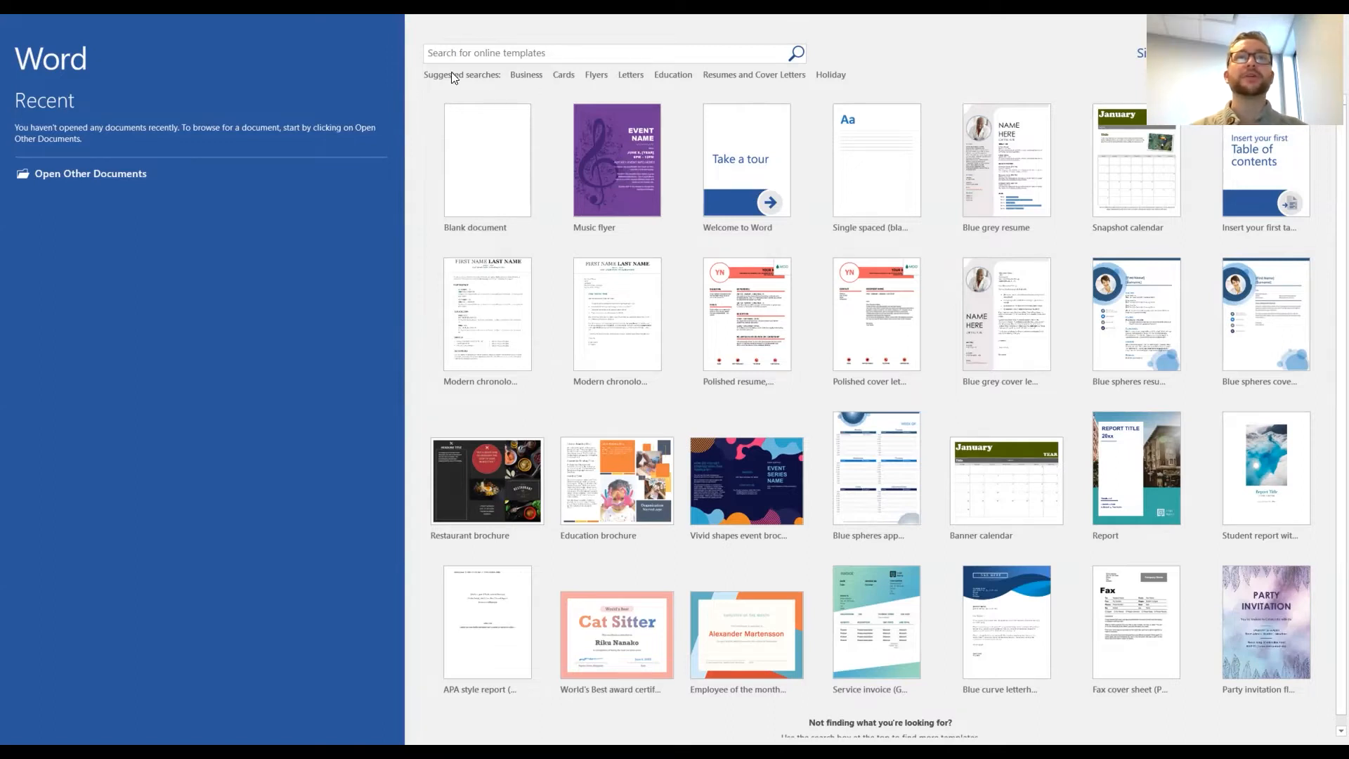
Browse the Flyers category of the online templates for a suitable design
left_click(597, 76)
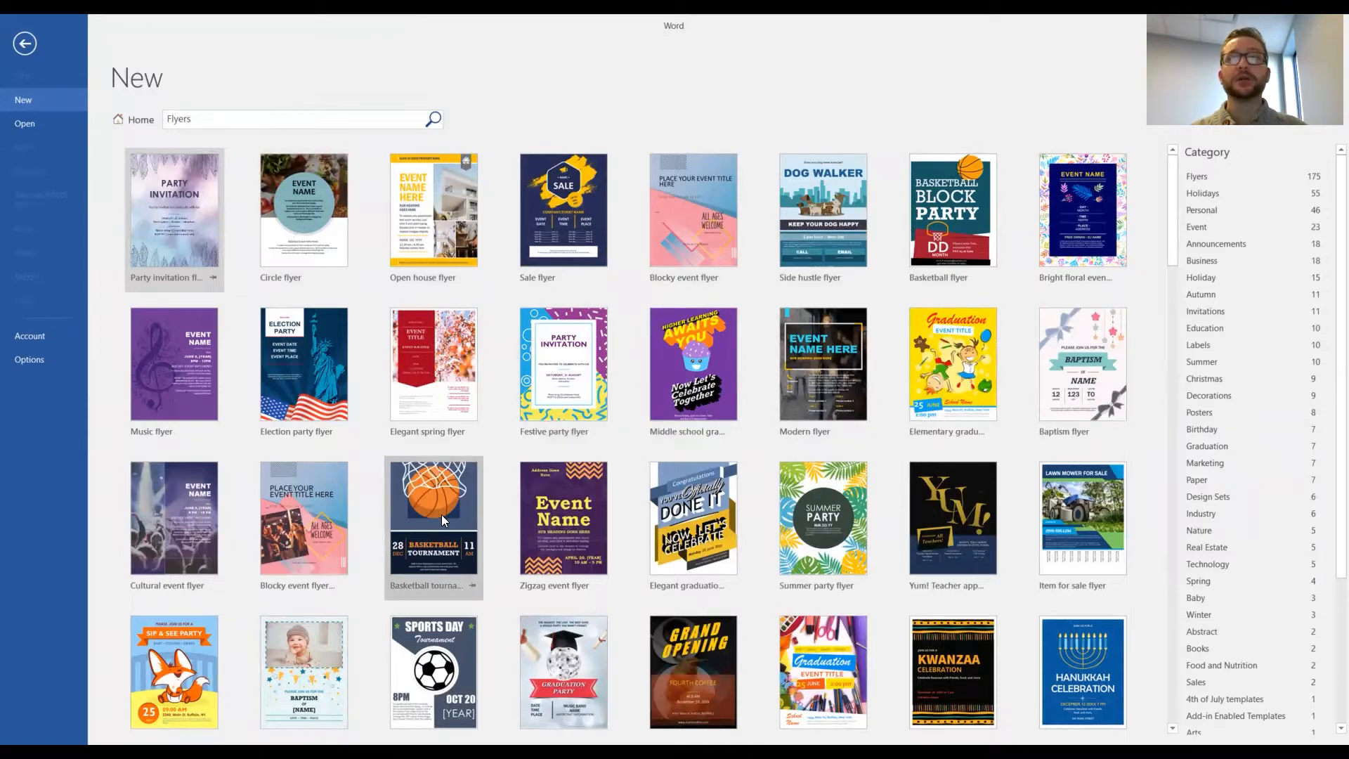
scroll(771, 413, "down", 5)
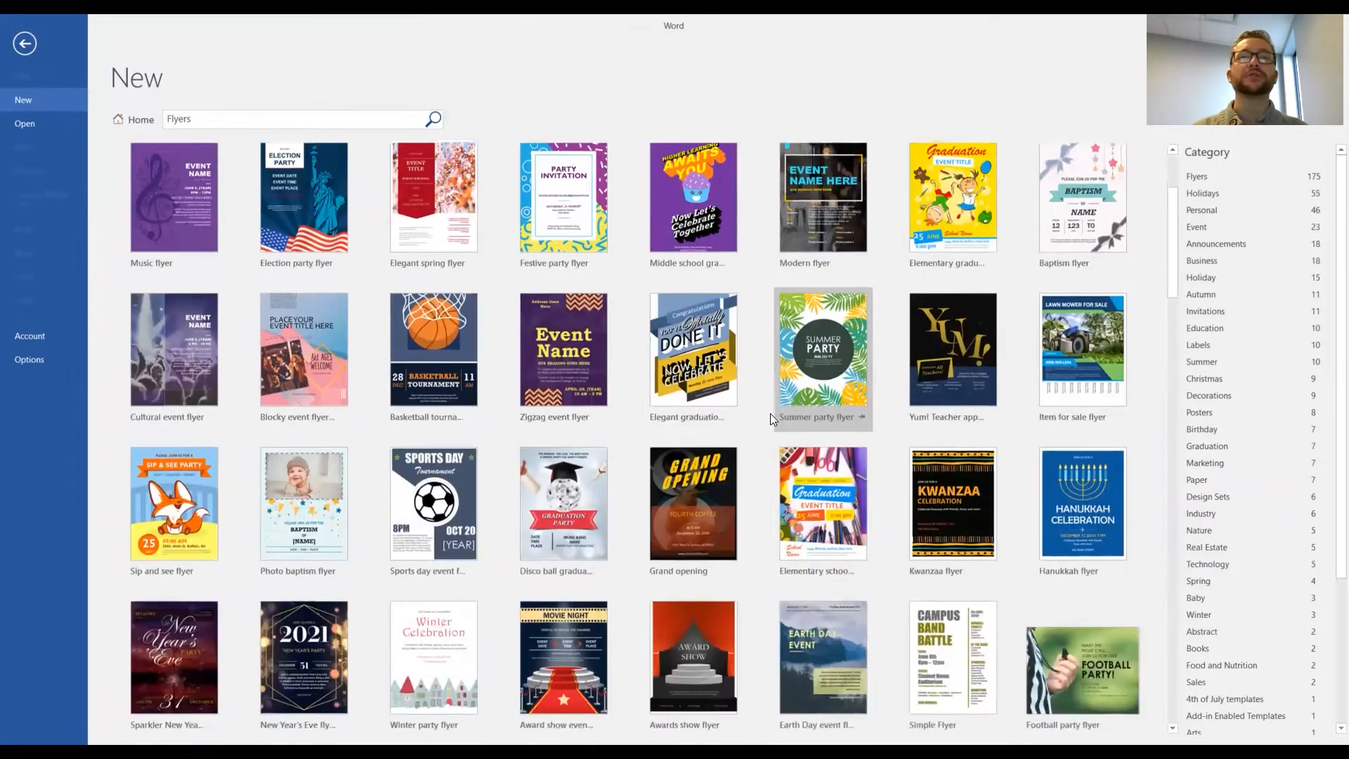
scroll(771, 413, "down", 2)
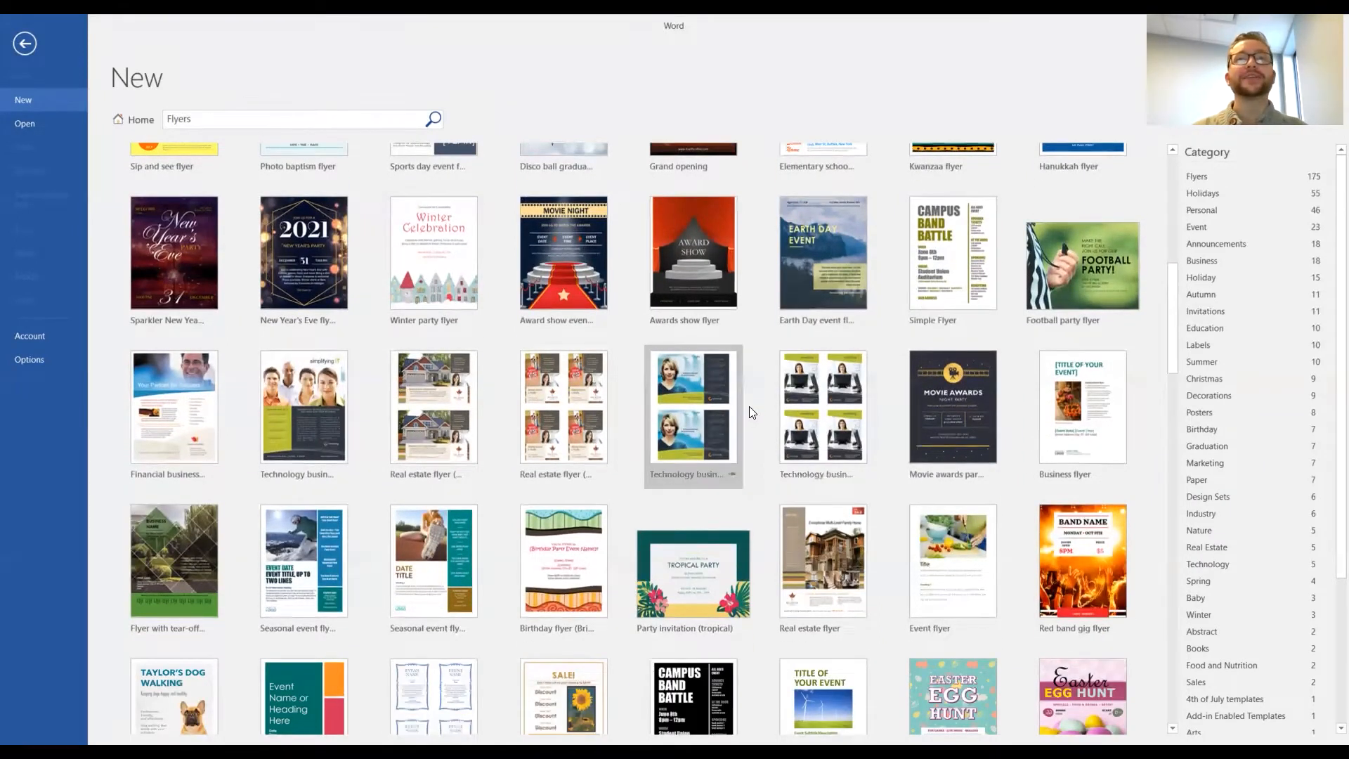
scroll(753, 412, "down", 4)
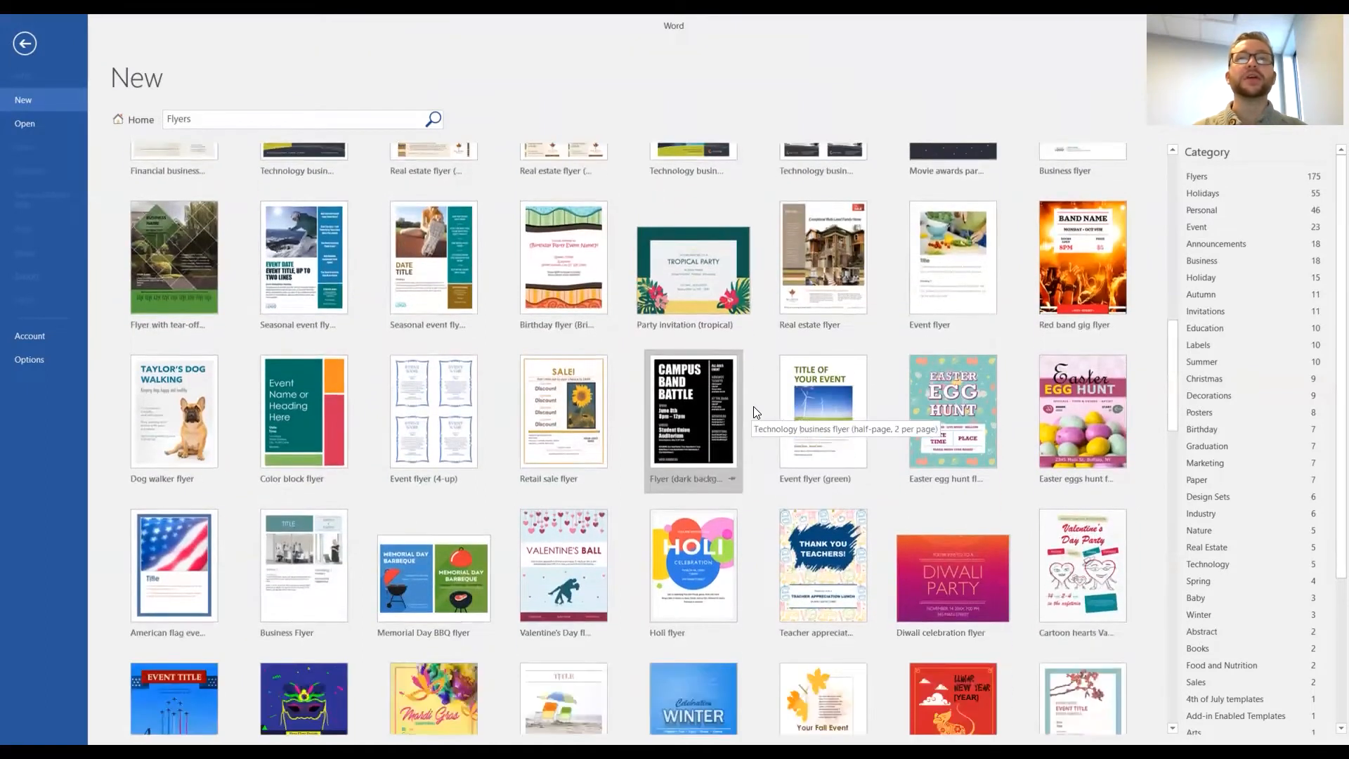
scroll(755, 455, "down", 3)
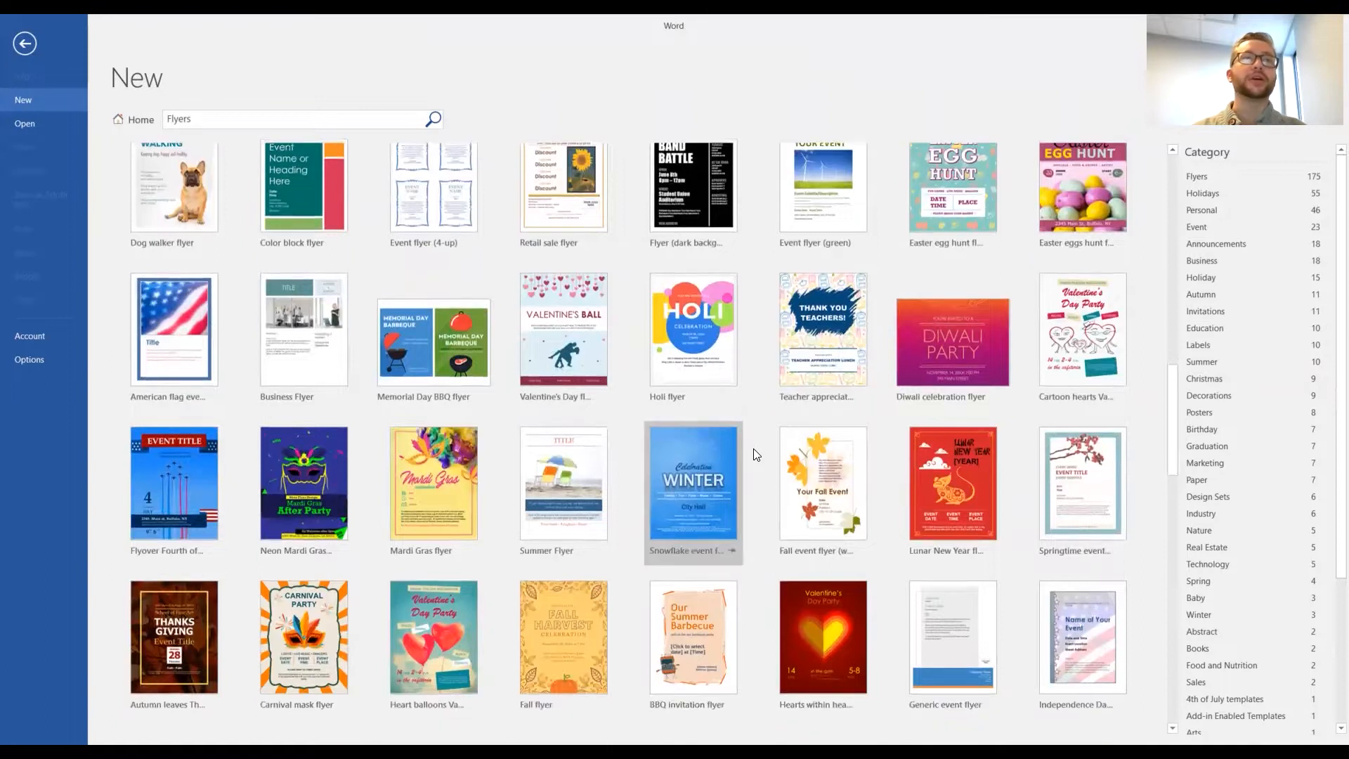
scroll(753, 454, "down", 3)
scroll(753, 427, "down", 2)
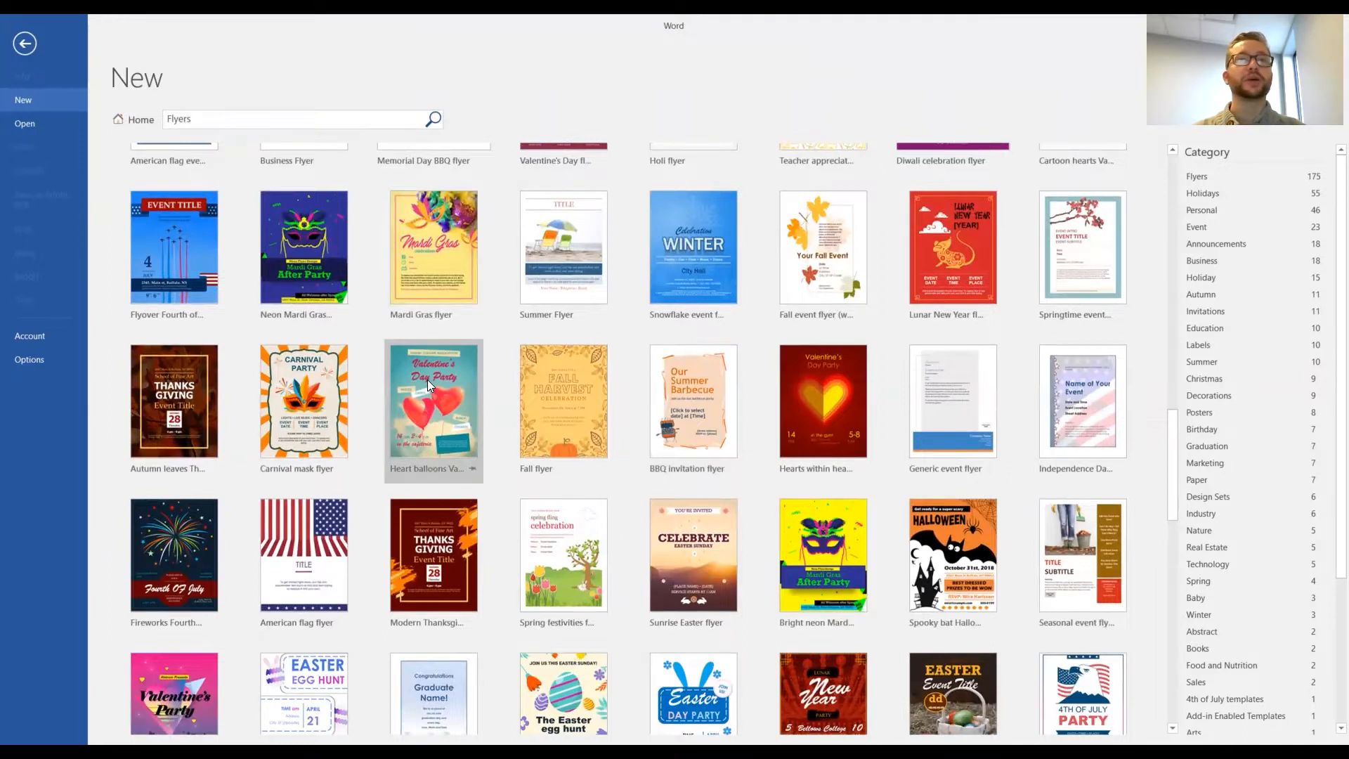
scroll(428, 378, "up", 3)
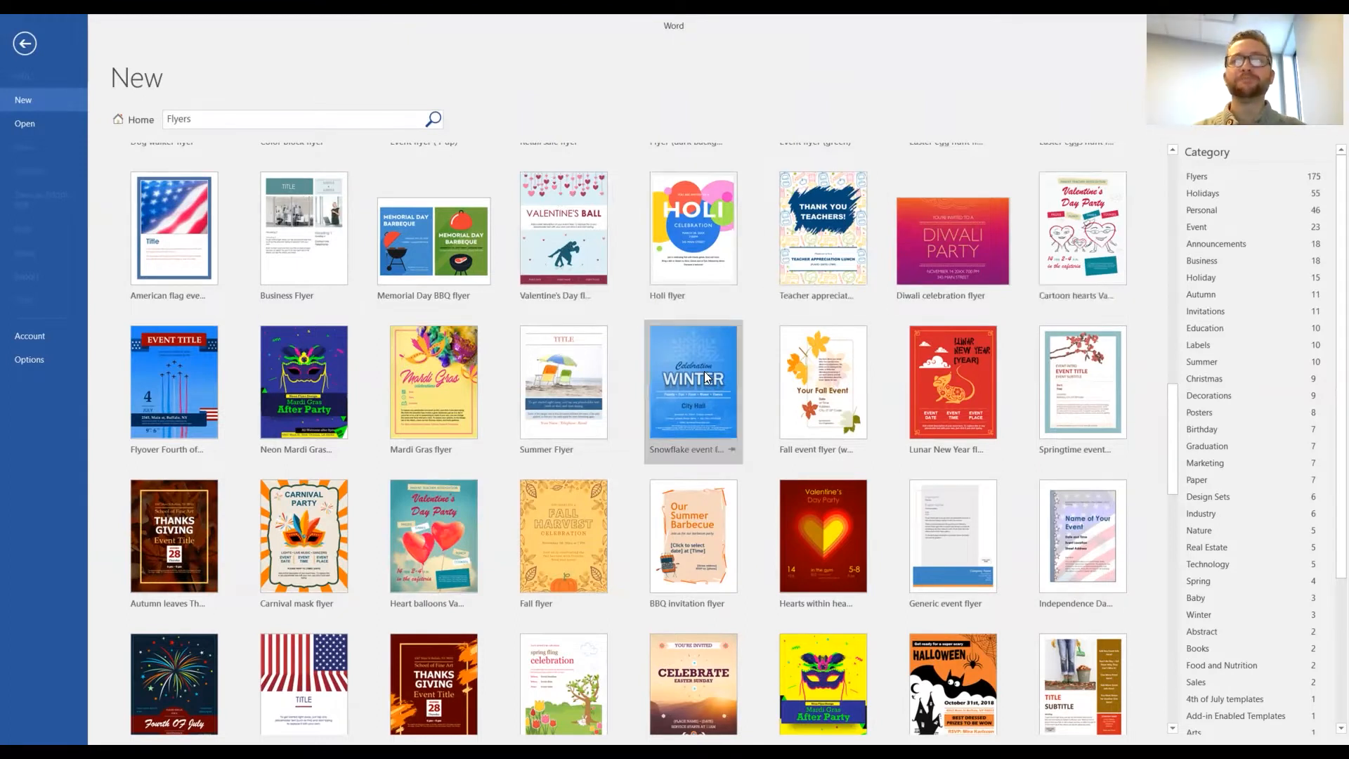
scroll(617, 429, "up", 10)
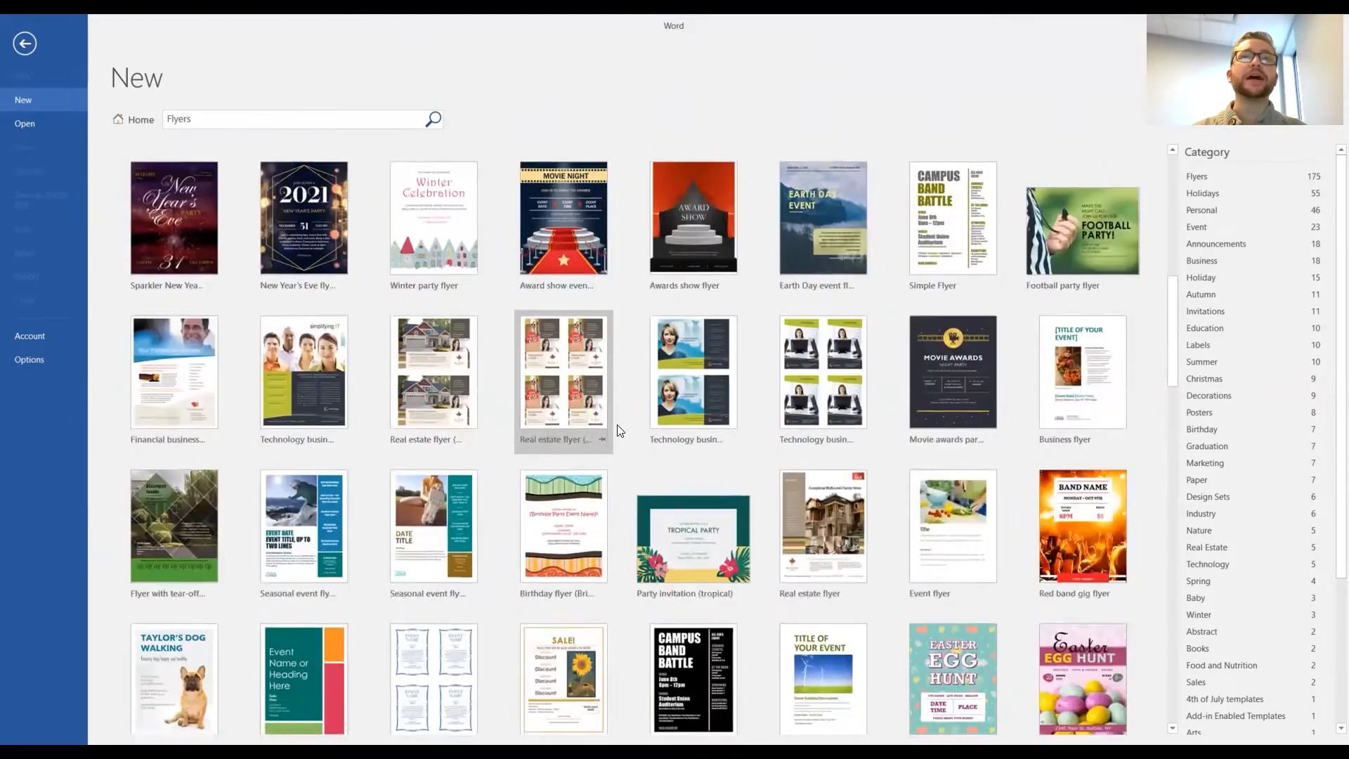
scroll(617, 424, "up", 5)
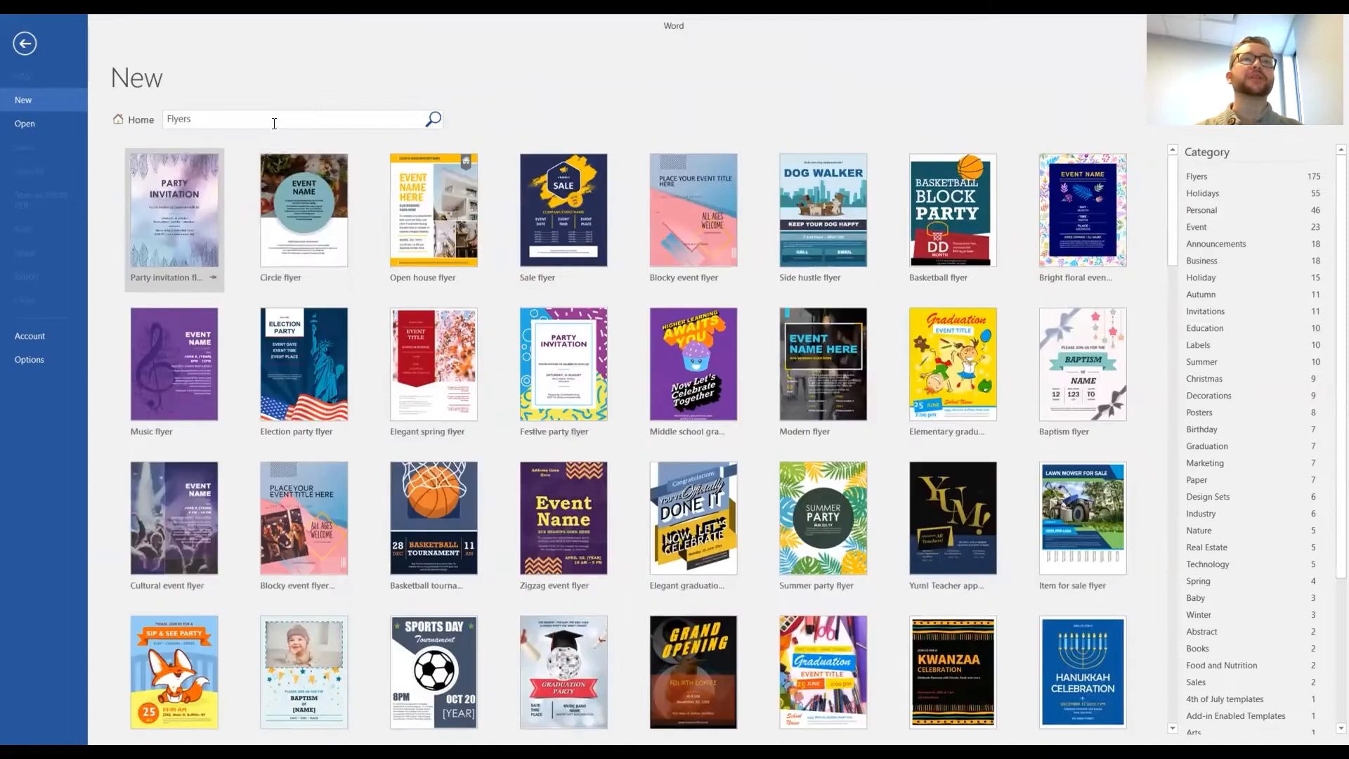
Search the online templates for "Valentine's Day" and limit the results to the Flyers category
double_click(208, 124)
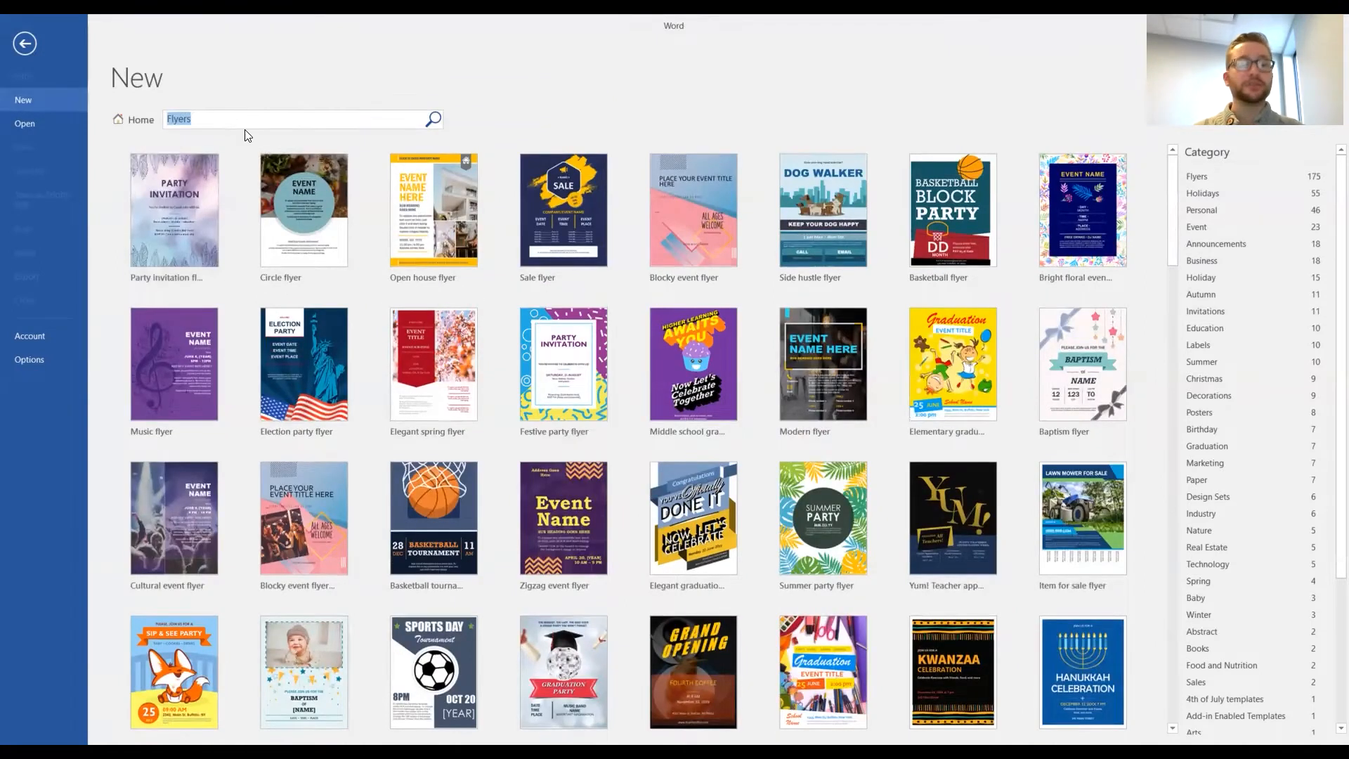
type("Valentine's Day")
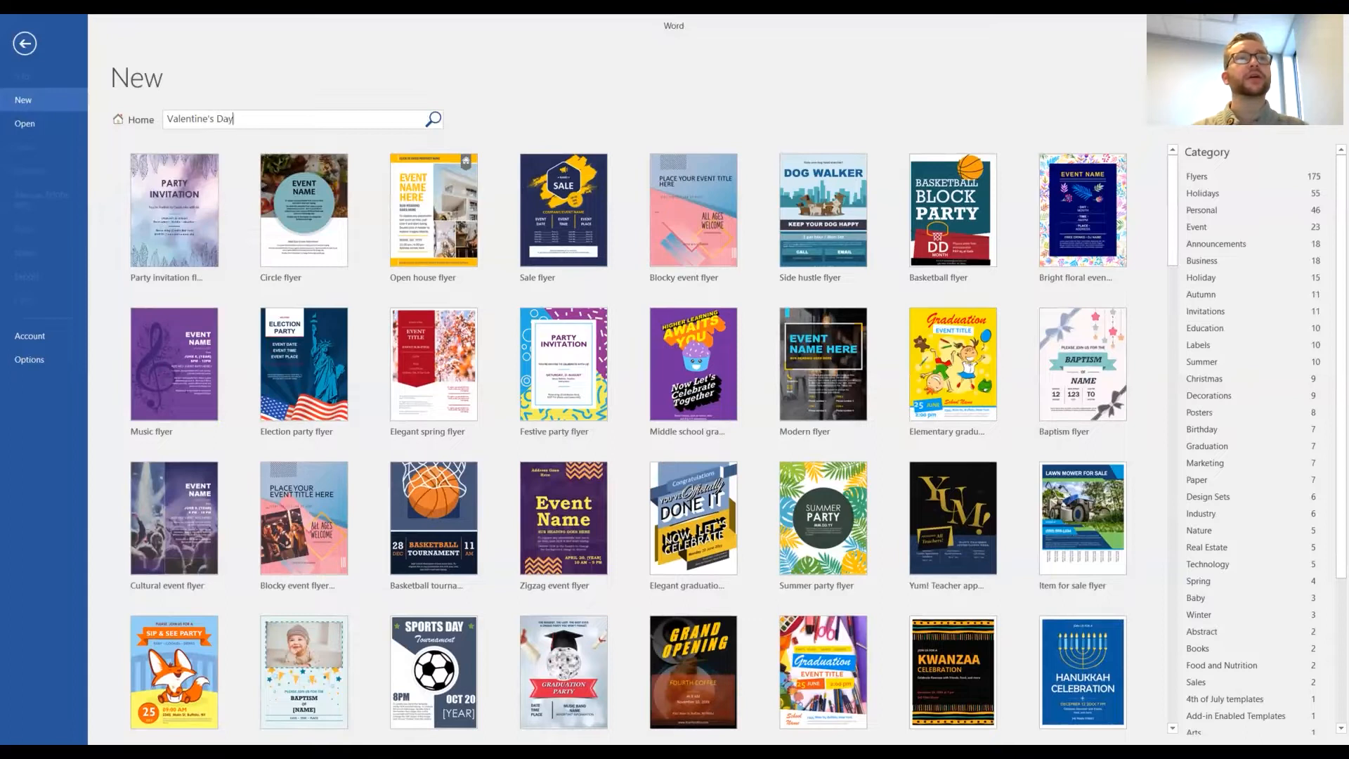
key("Return")
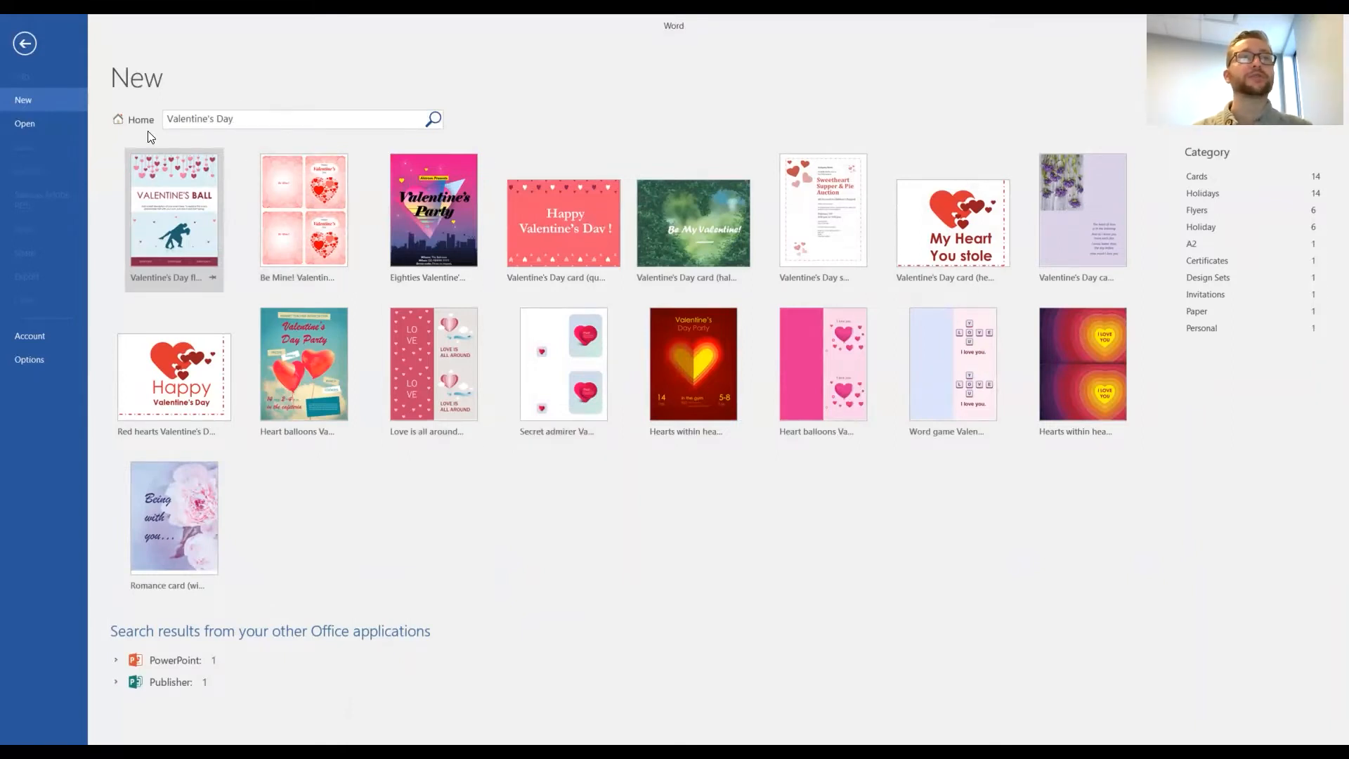
left_click(1197, 210)
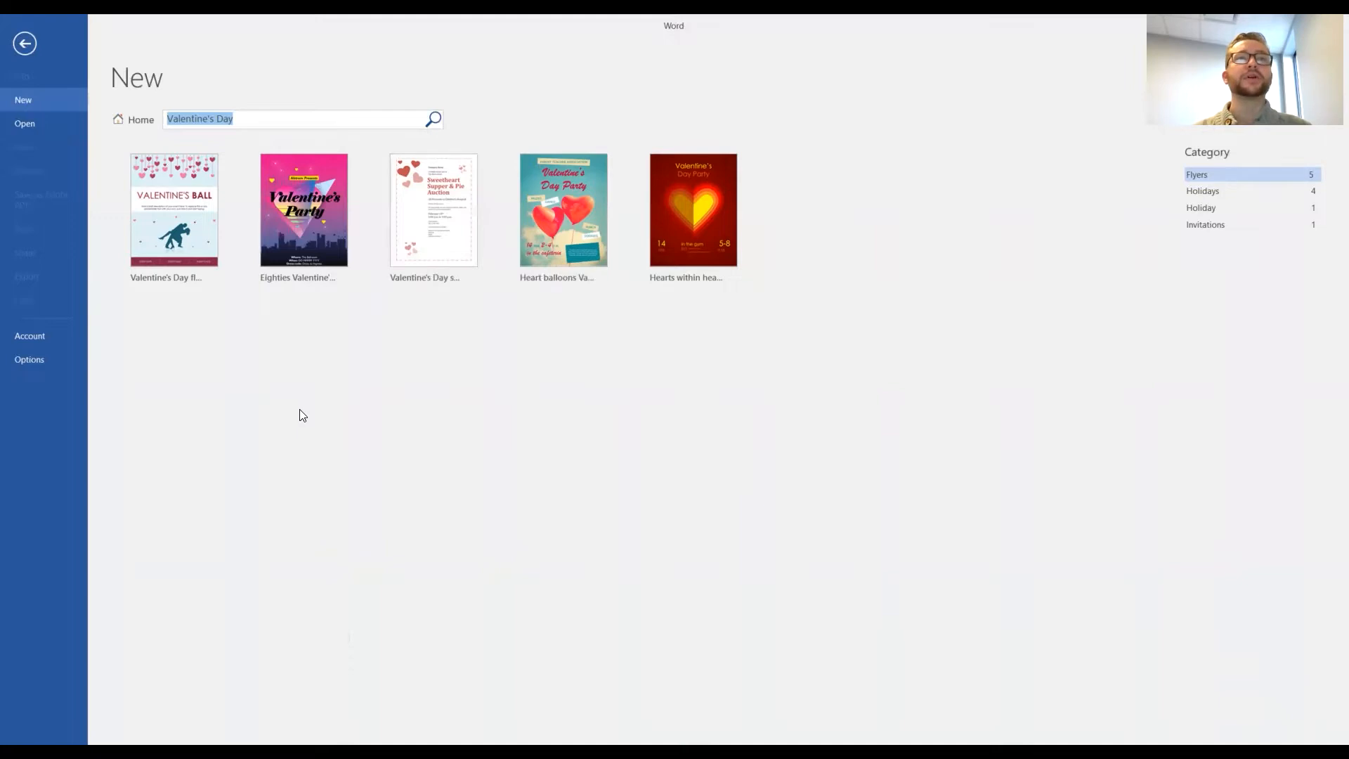
Create a new document from the Heart balloons Valentine's flyer template
left_click(565, 195)
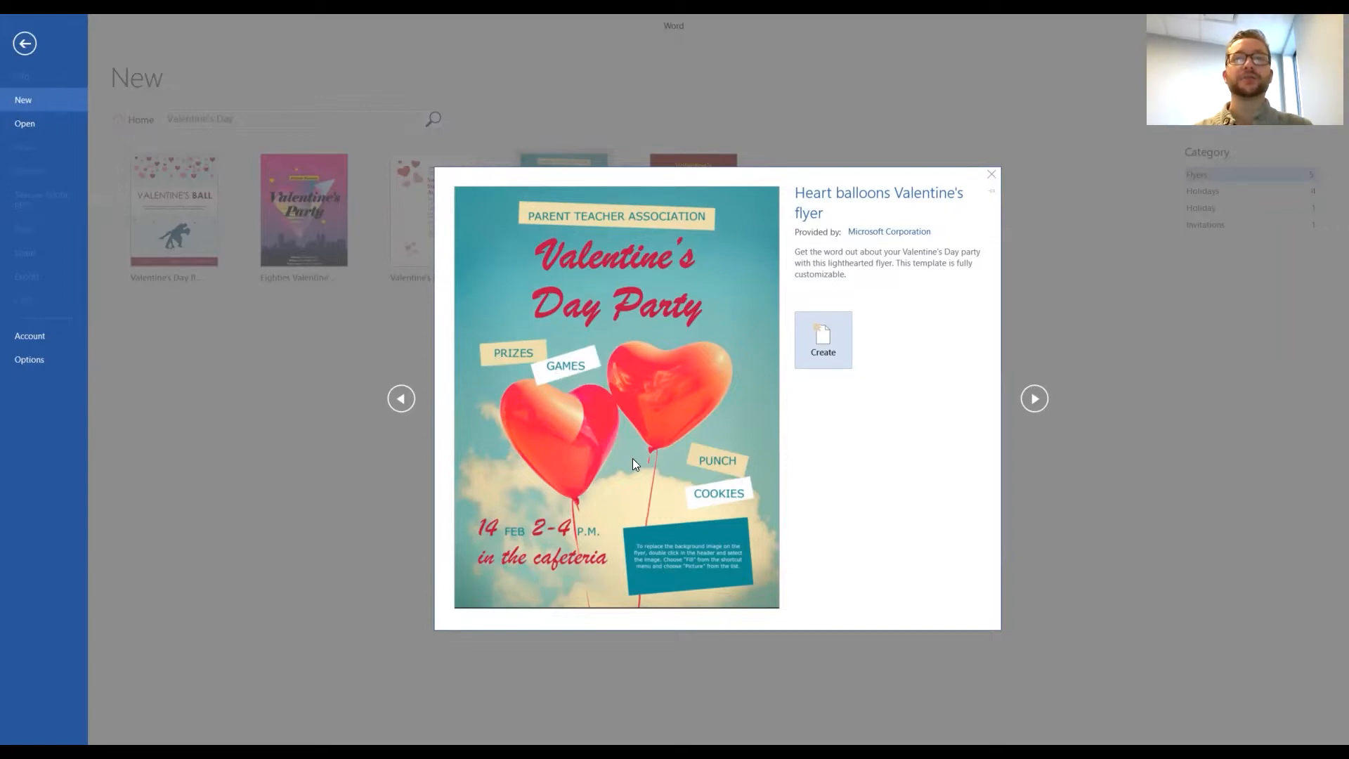
left_click(827, 348)
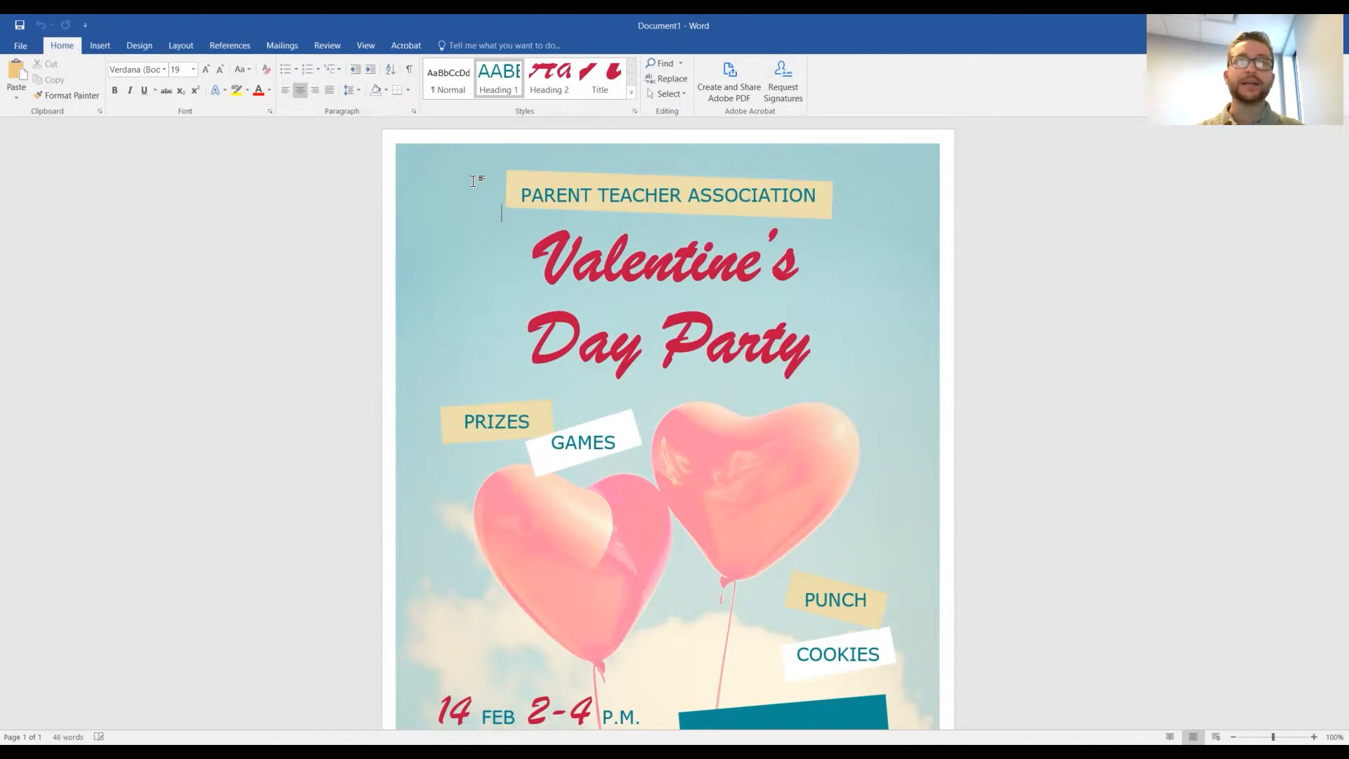
Replace the PARENT TEACHER ASSOCIATION banner text above the title with "KOKOMO HOWARD COUNTY PUBLIC LIBRARY"
triple_click(520, 194)
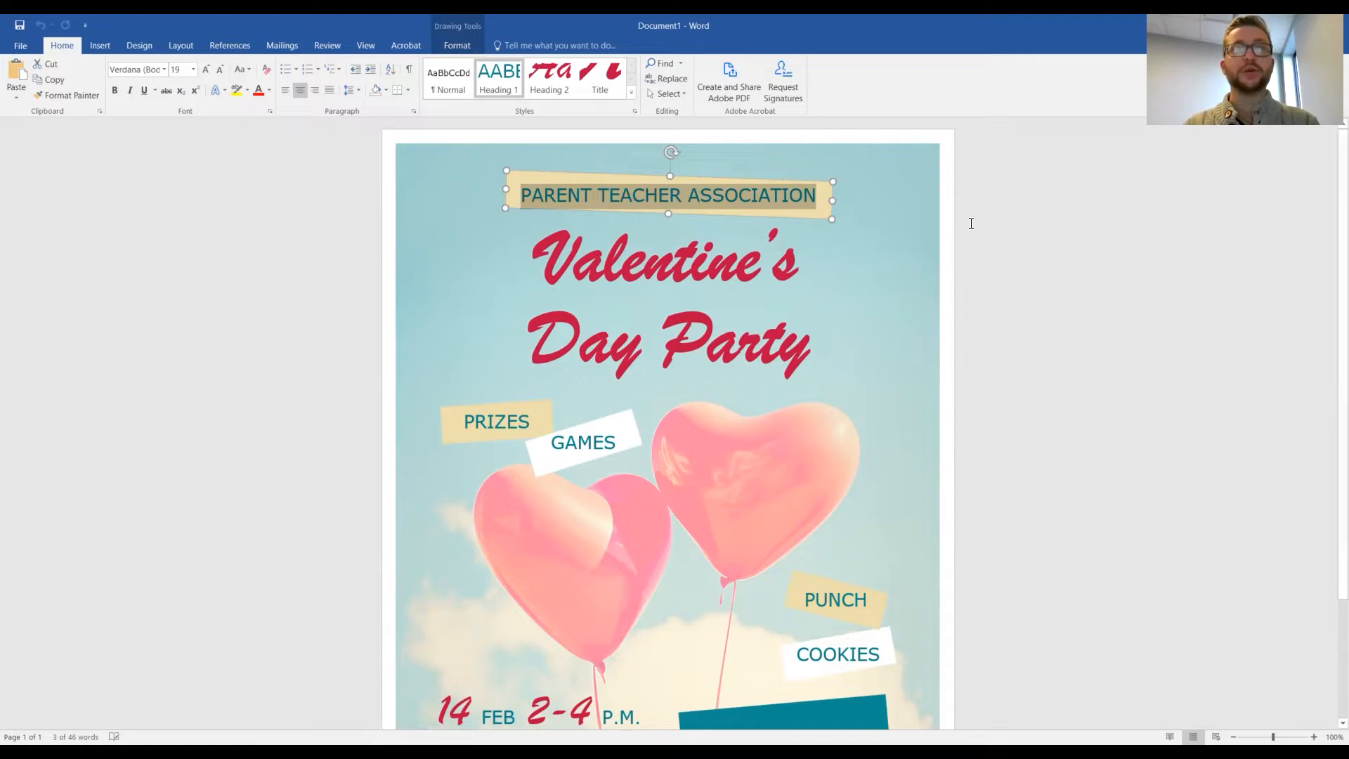
type("KPLPL")
key("BackSpace")
key("BackSpace")
key("BackSpace")
key("BackSpace")
type("OKO")
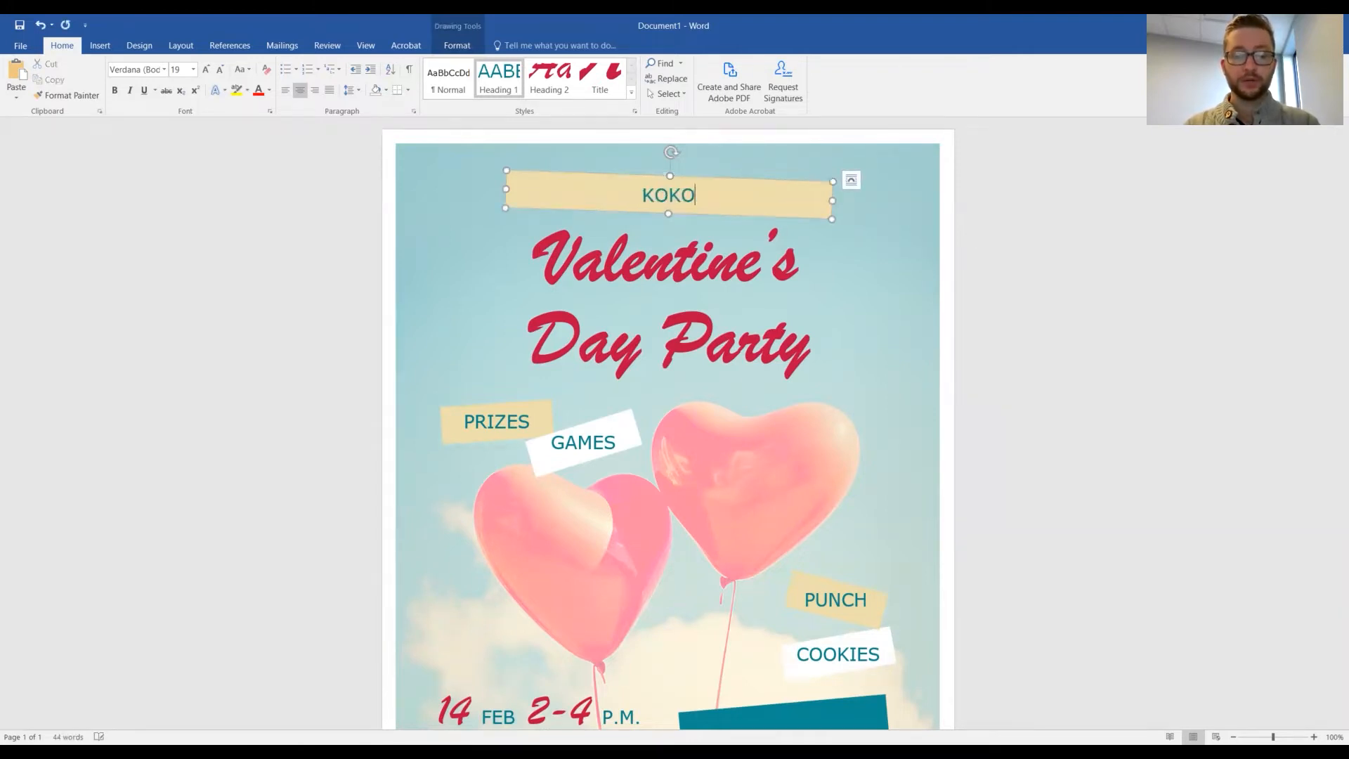
type("MO HOWA")
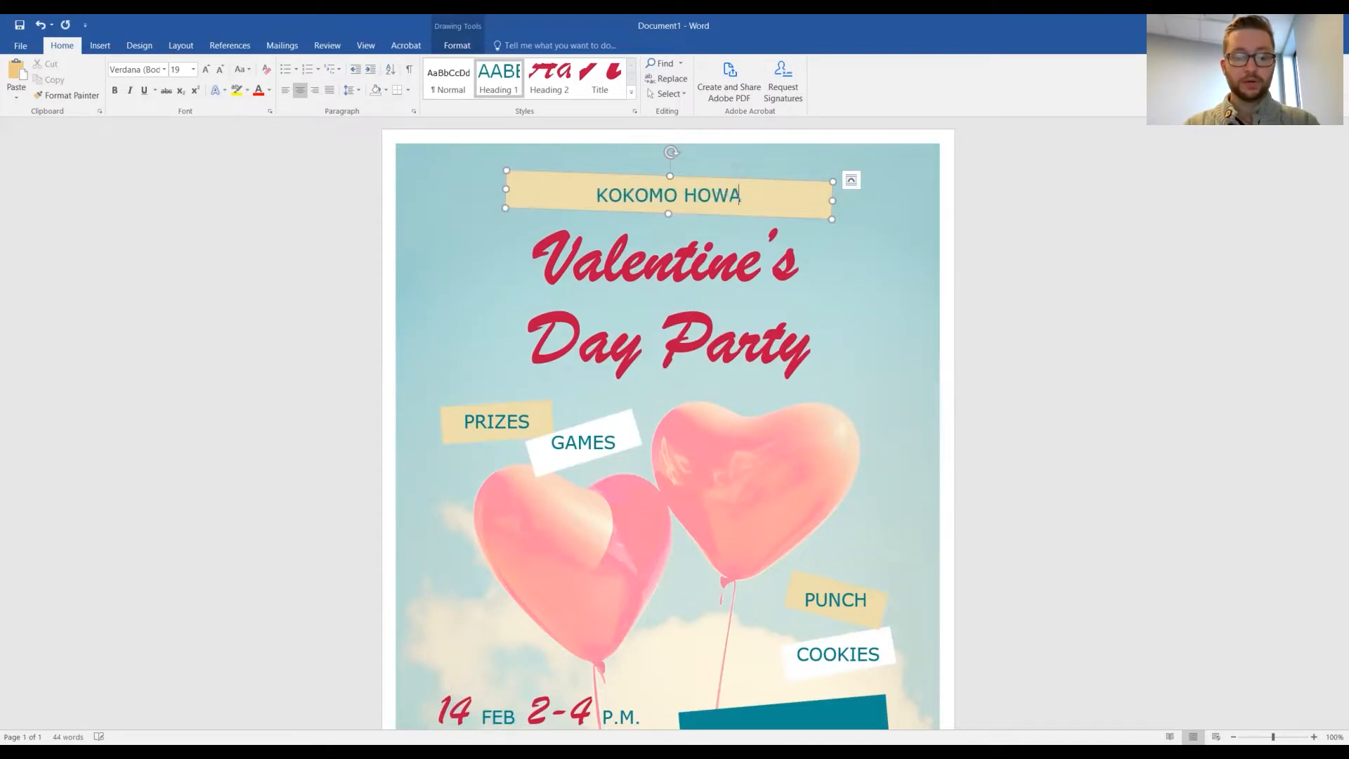
type("RD COUNTY PUBL")
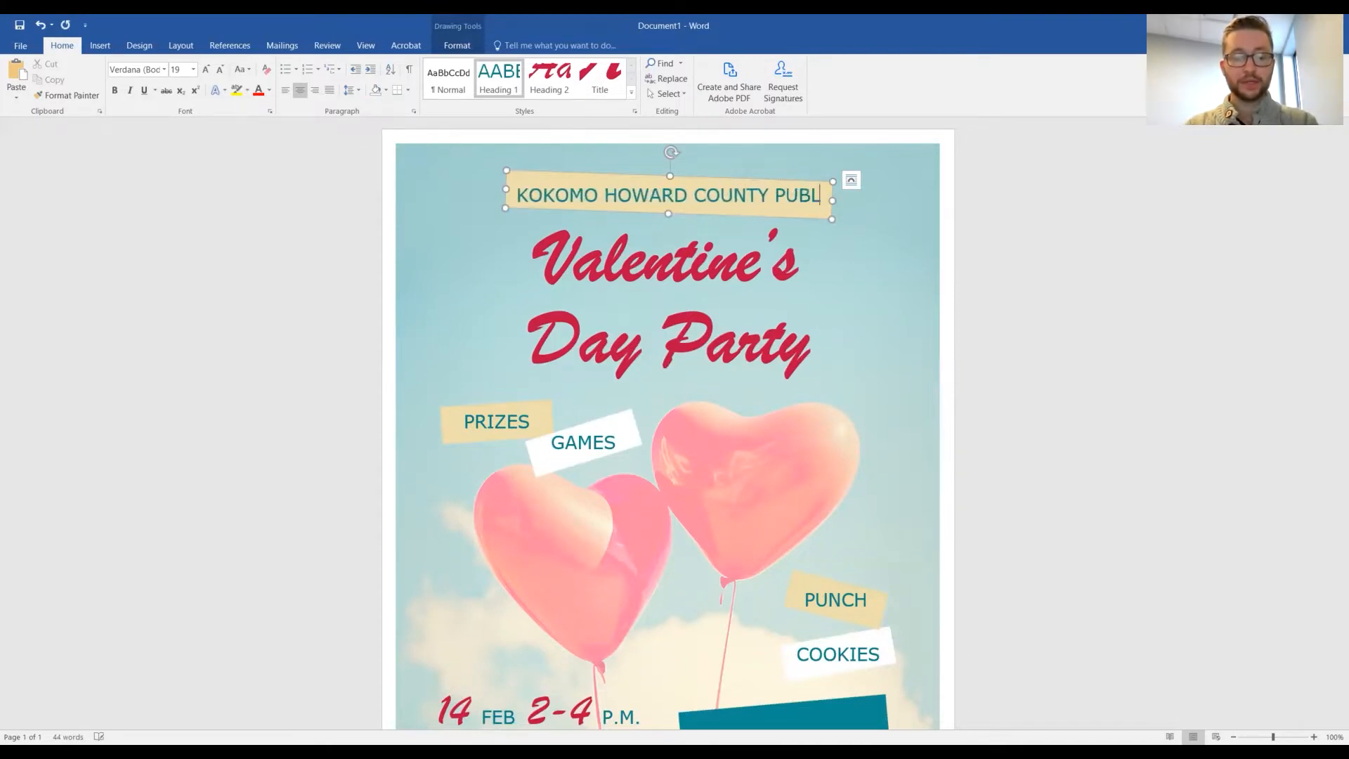
type("IC LIBRARY")
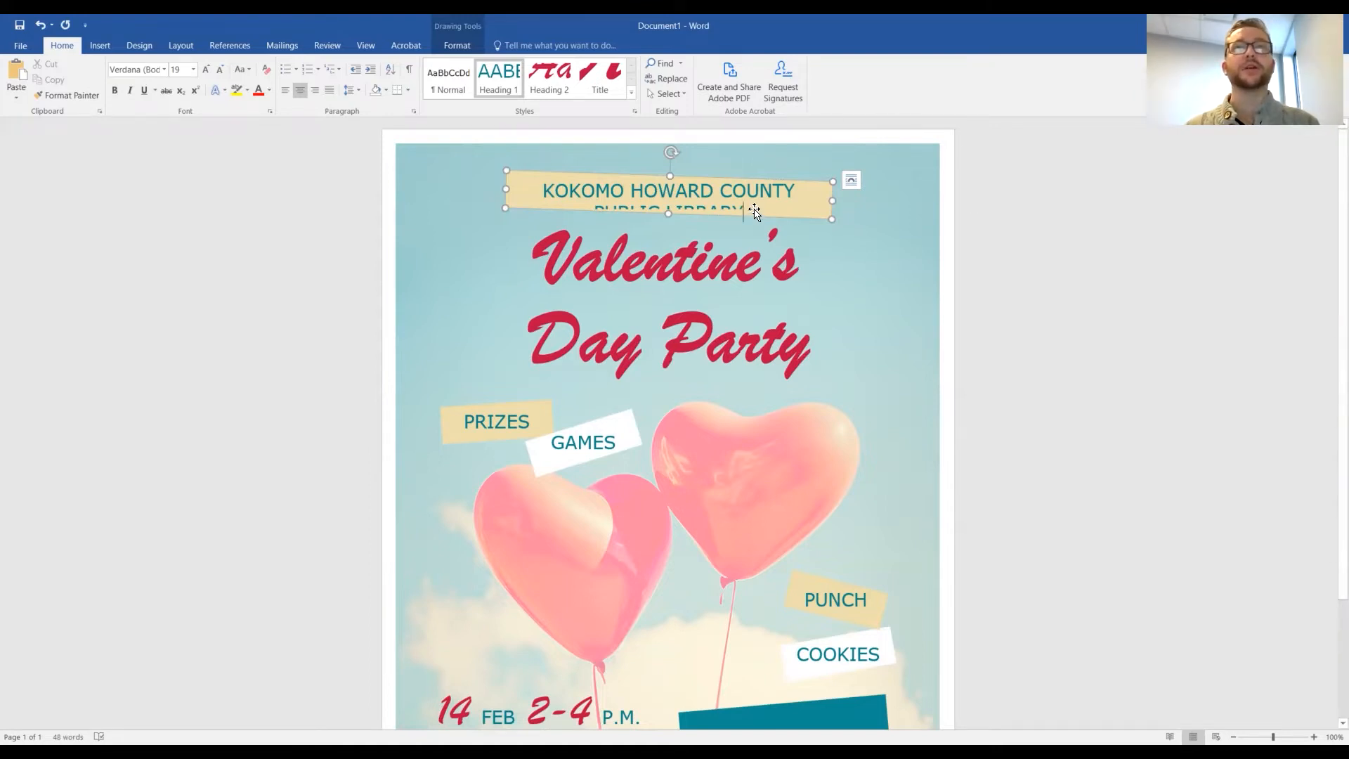
Set the font size of the whole library name in the banner to 14
left_click_drag(746, 194, 732, 202)
left_click_drag(641, 195, 558, 186)
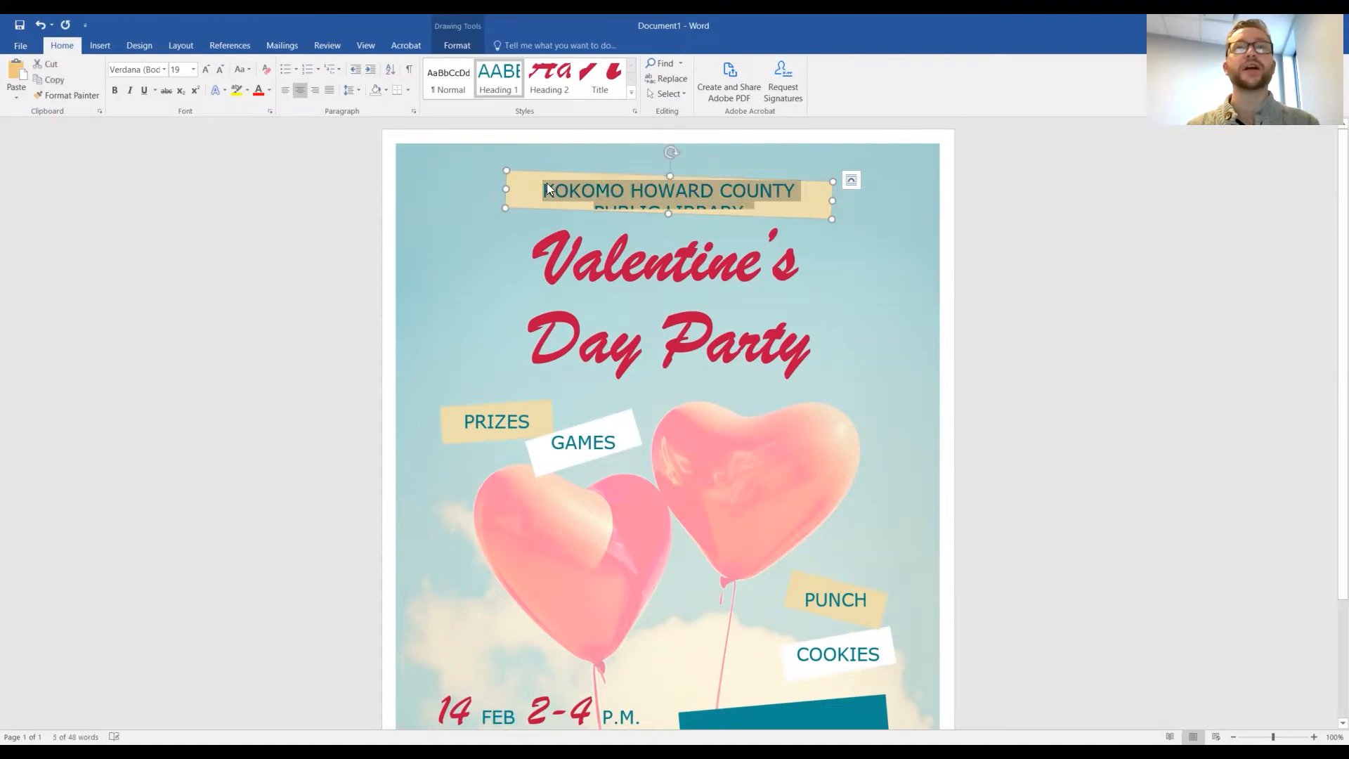
left_click(728, 201)
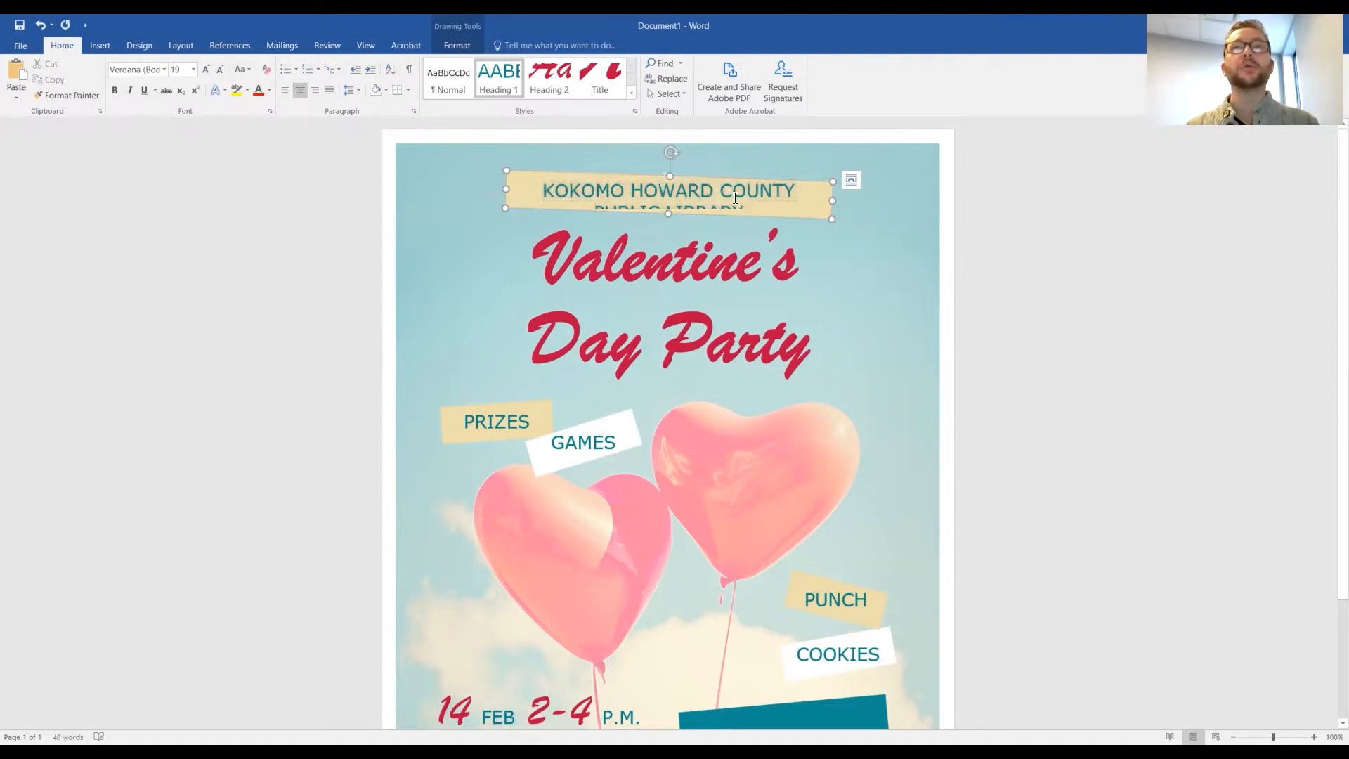
triple_click(752, 204)
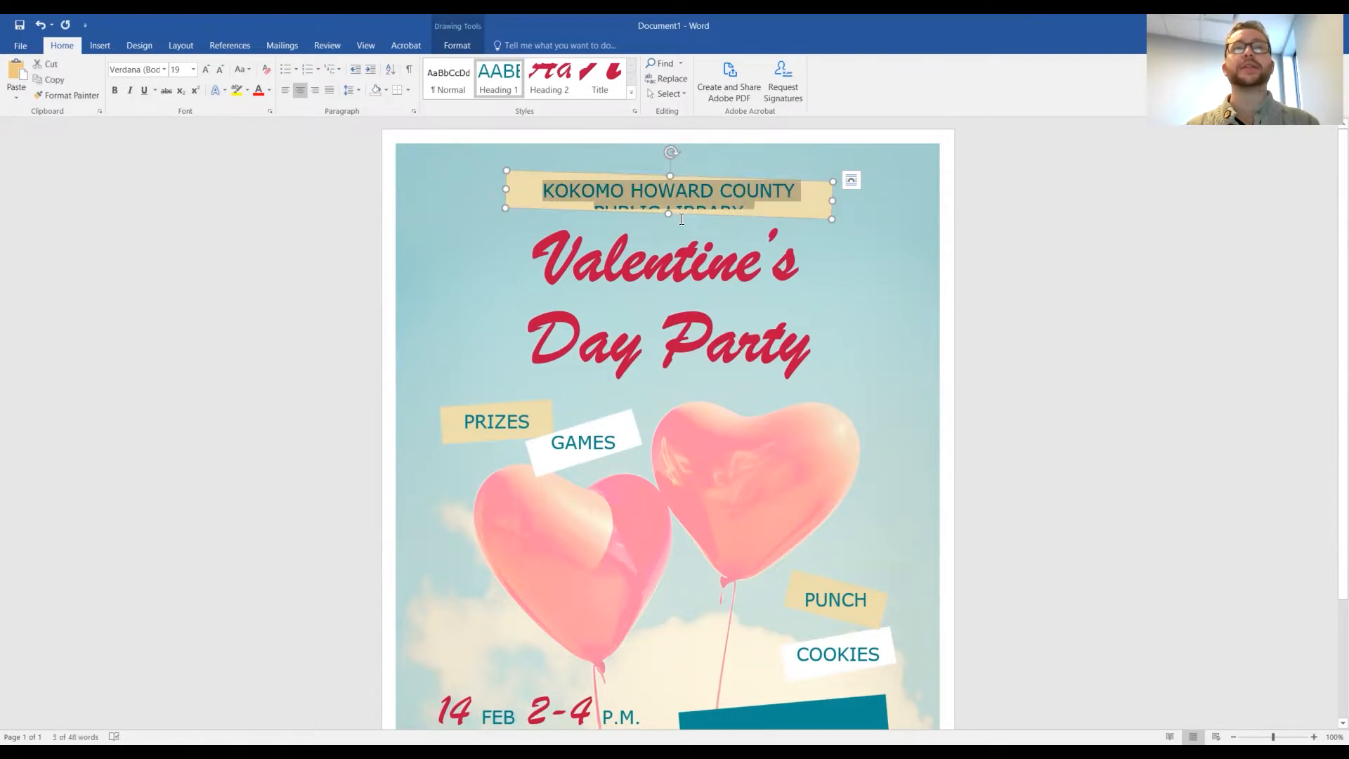
left_click(193, 69)
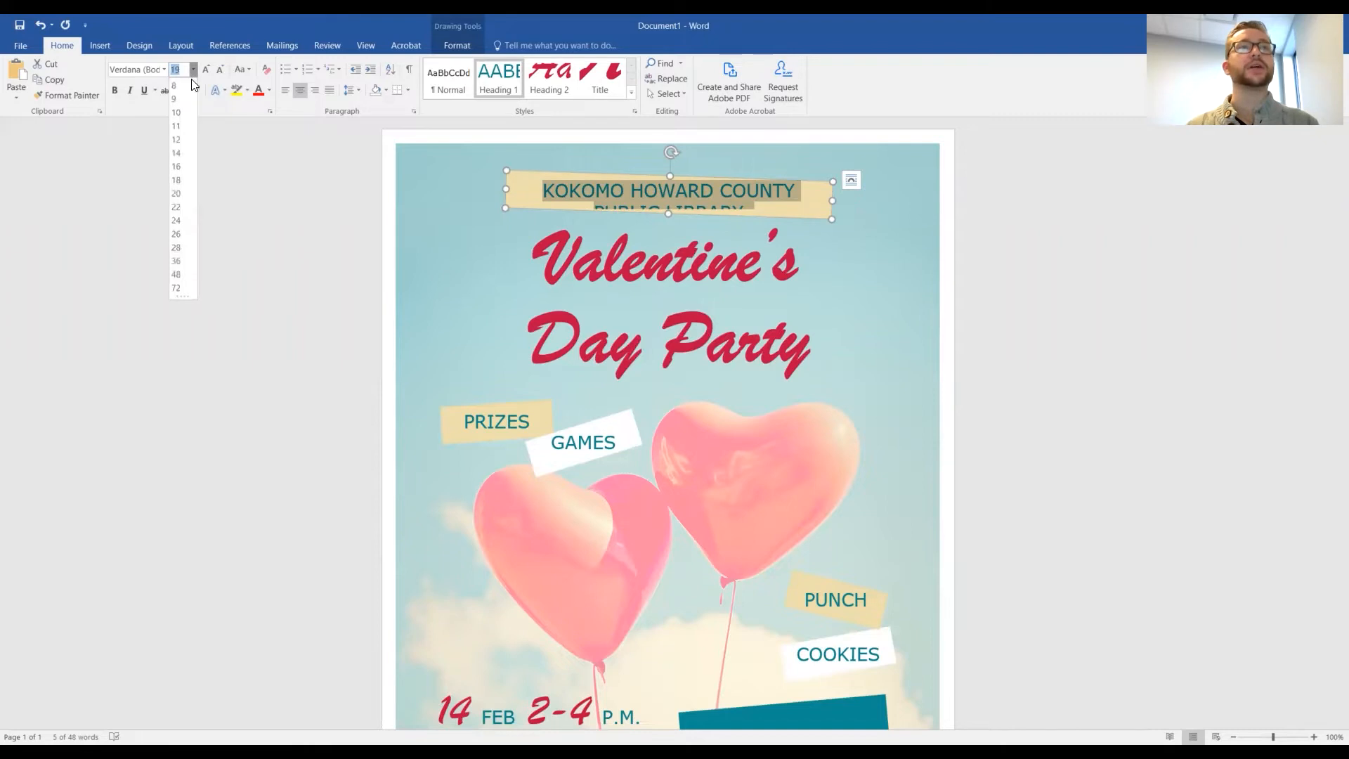
left_click(175, 152)
left_click(679, 186)
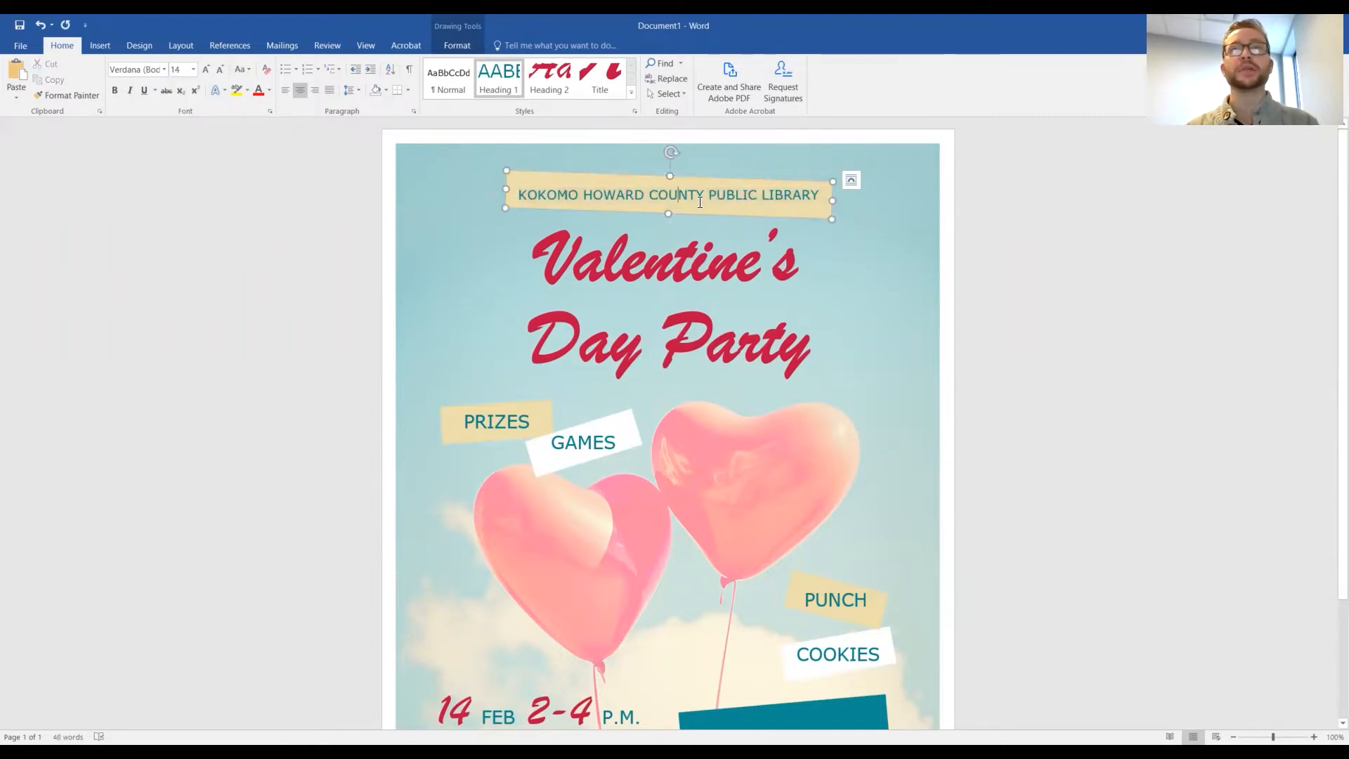
Try font size 18 on the library name in the banner, and settle on size 19
triple_click(701, 200)
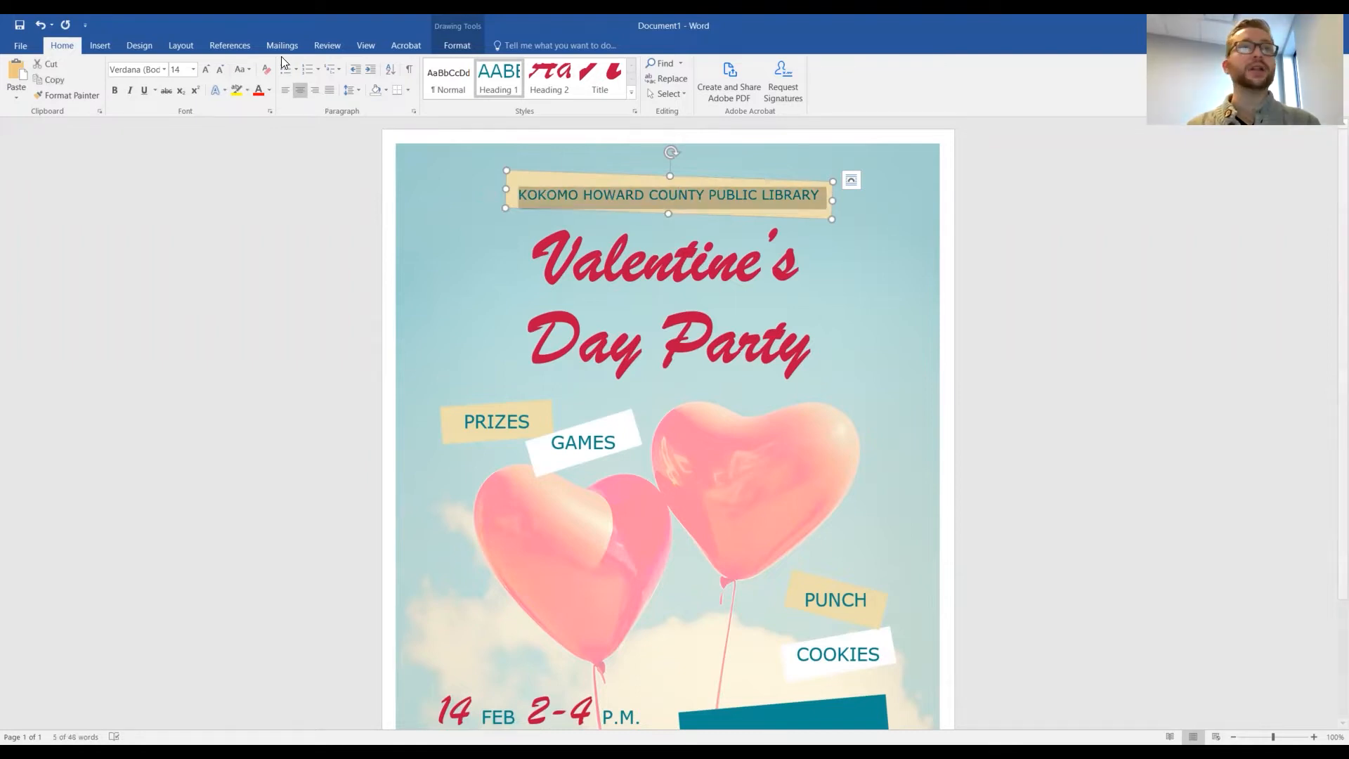
left_click(193, 69)
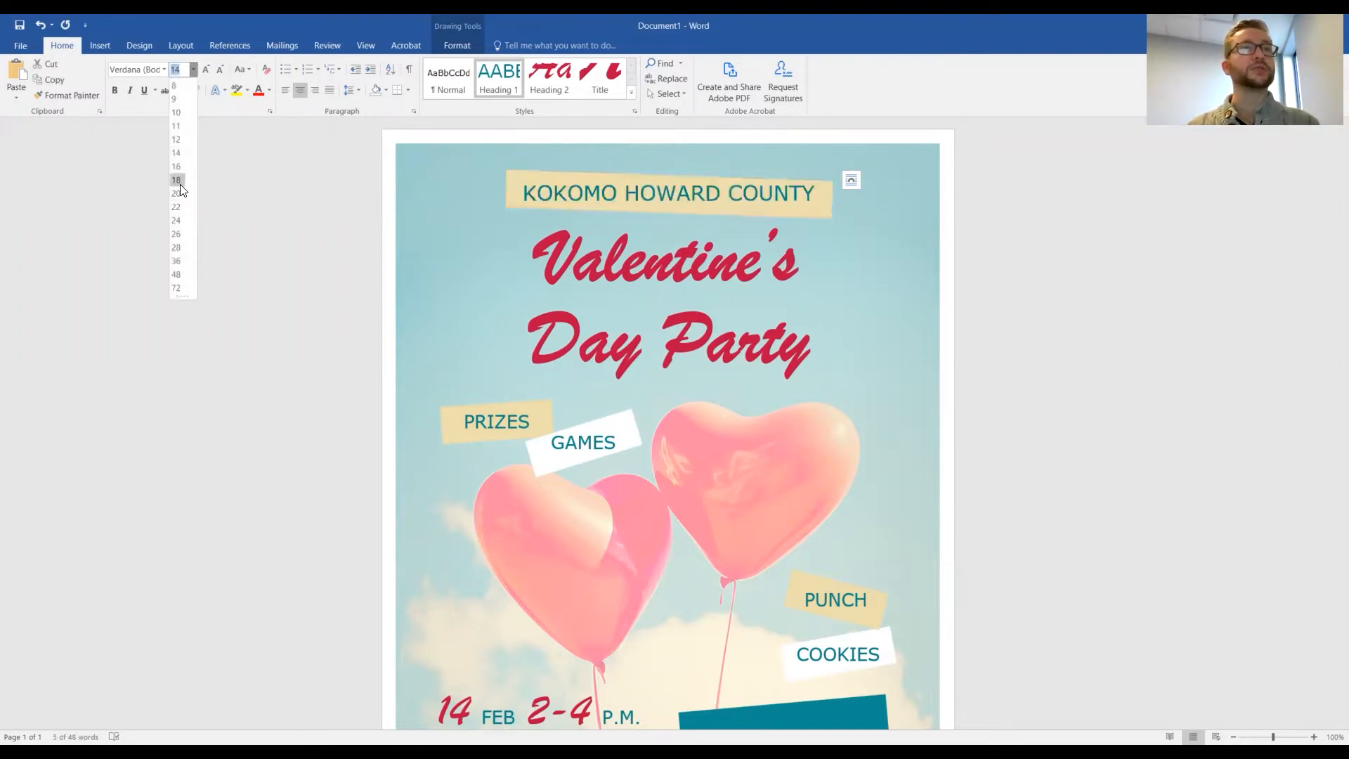
left_click(180, 184)
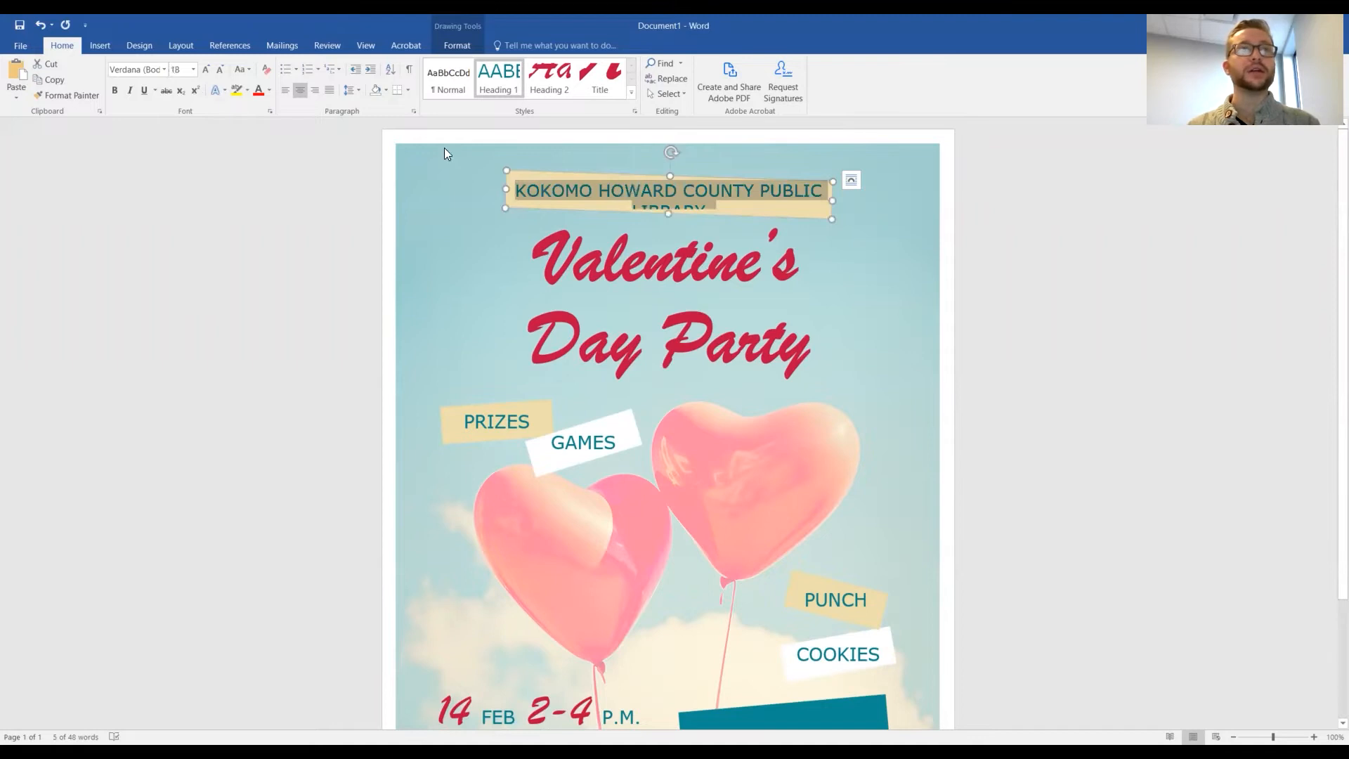
left_click(183, 69)
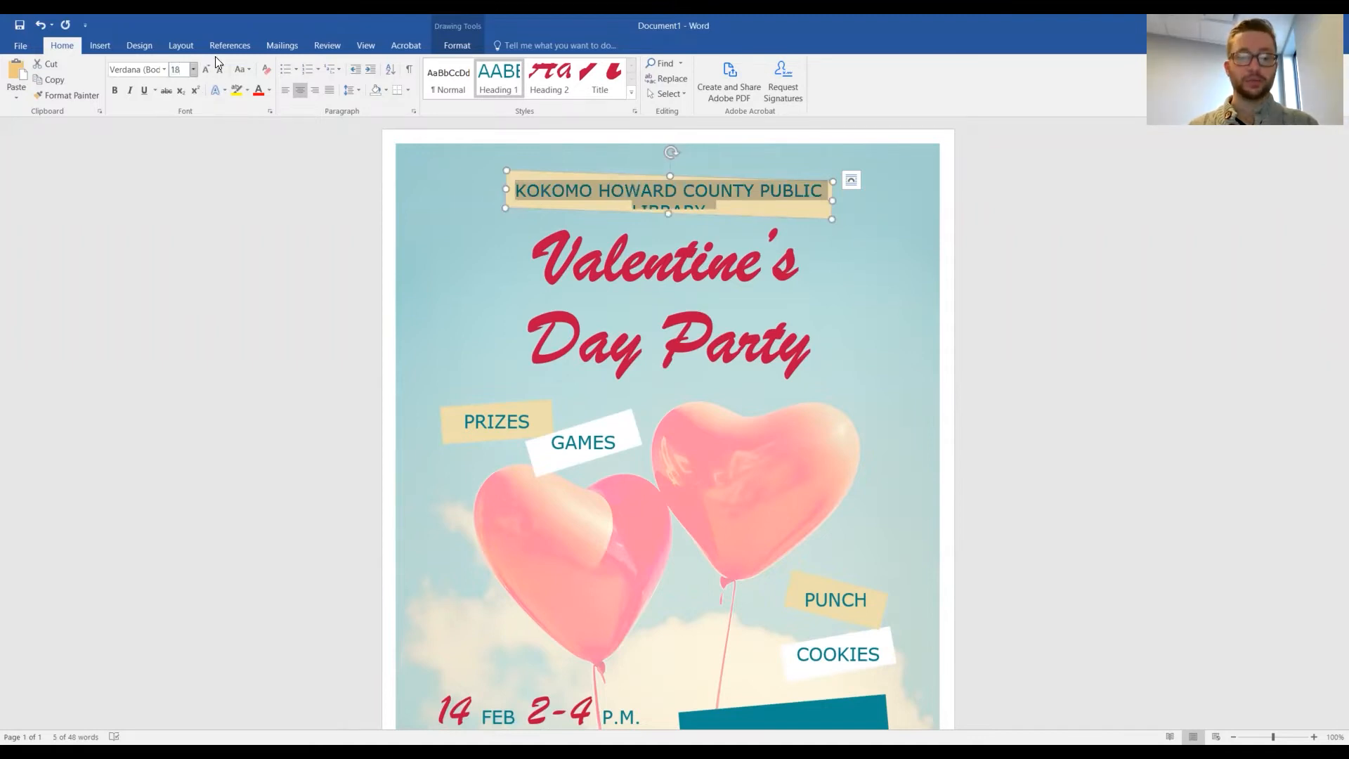
key("BackSpace")
type("9")
key("Return")
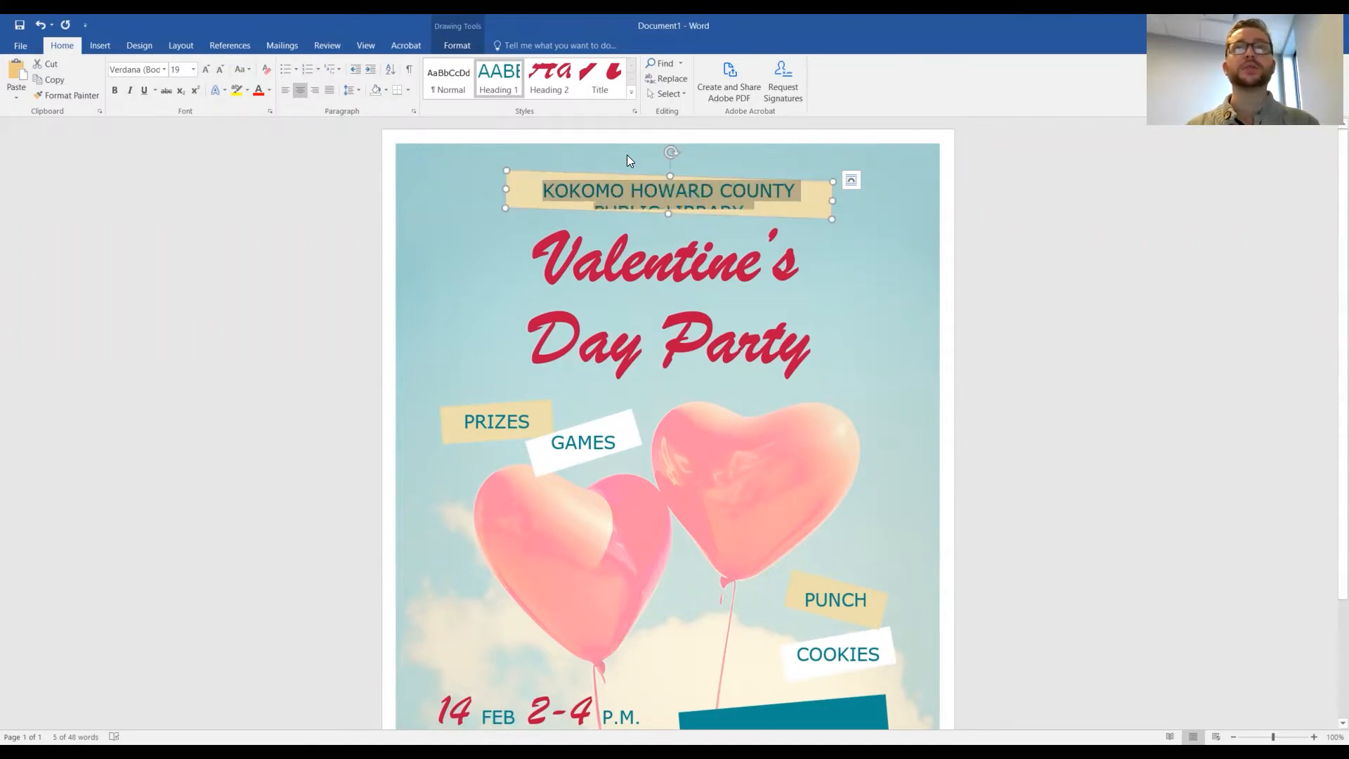
Extend the library name banner downward to fit both text lines, and try to shift it slightly upward
left_click_drag(666, 211, 665, 232)
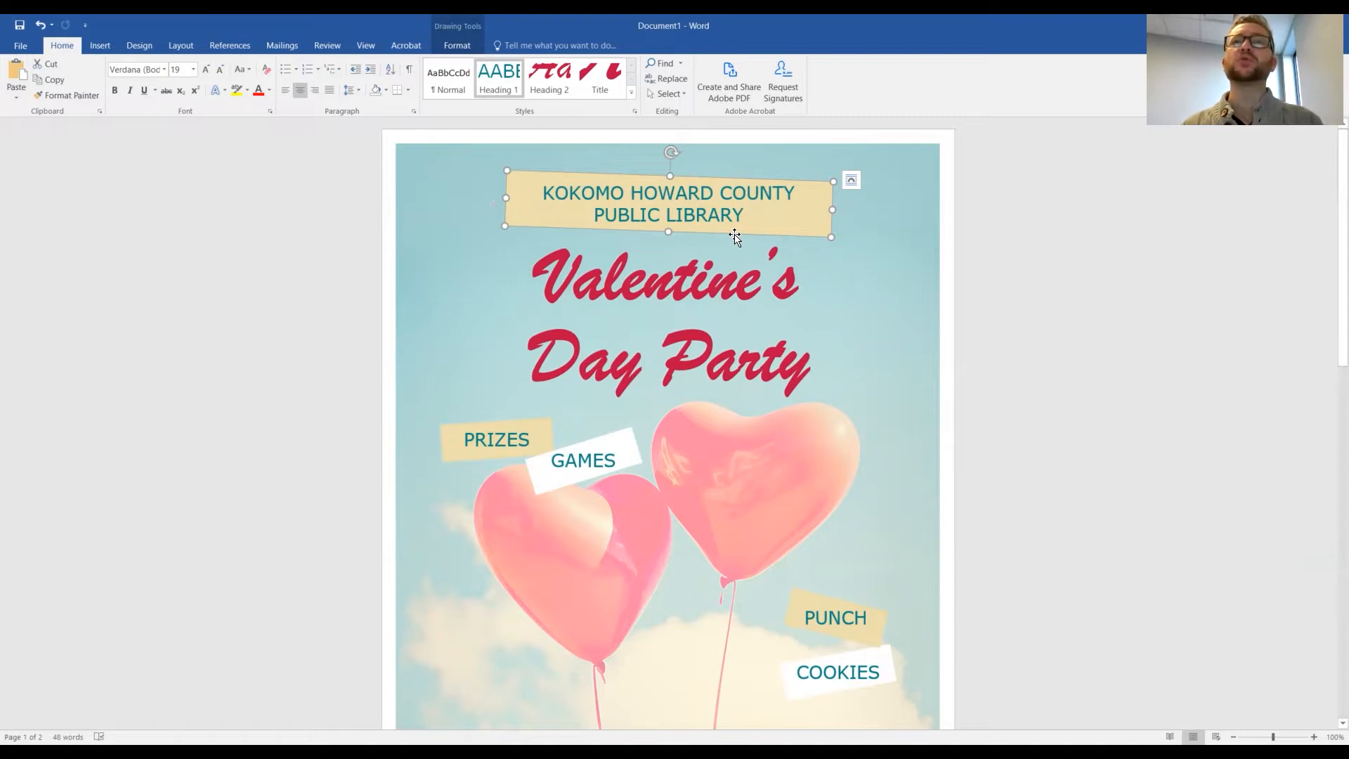
scroll(727, 237, "down", 3)
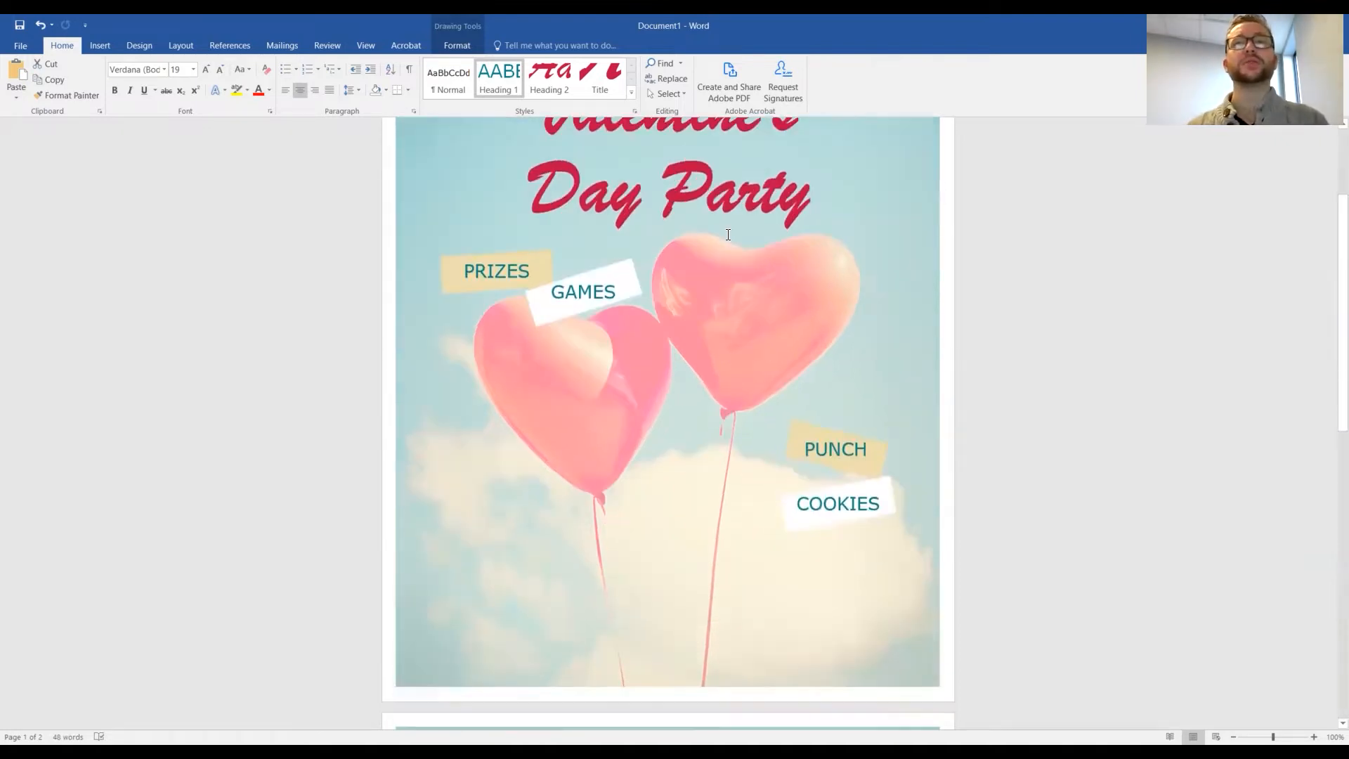
scroll(727, 238, "down", 4)
scroll(727, 237, "down", 3)
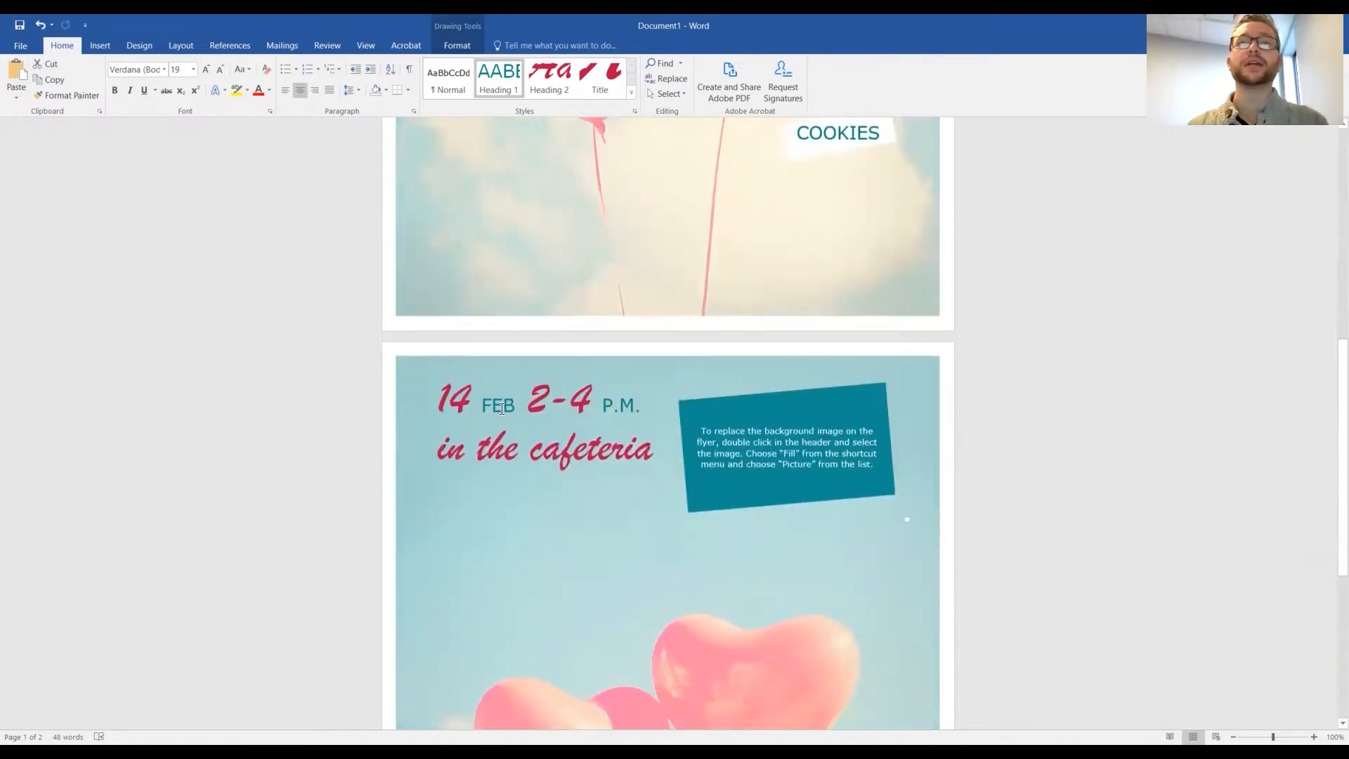
scroll(623, 600, "up", 8)
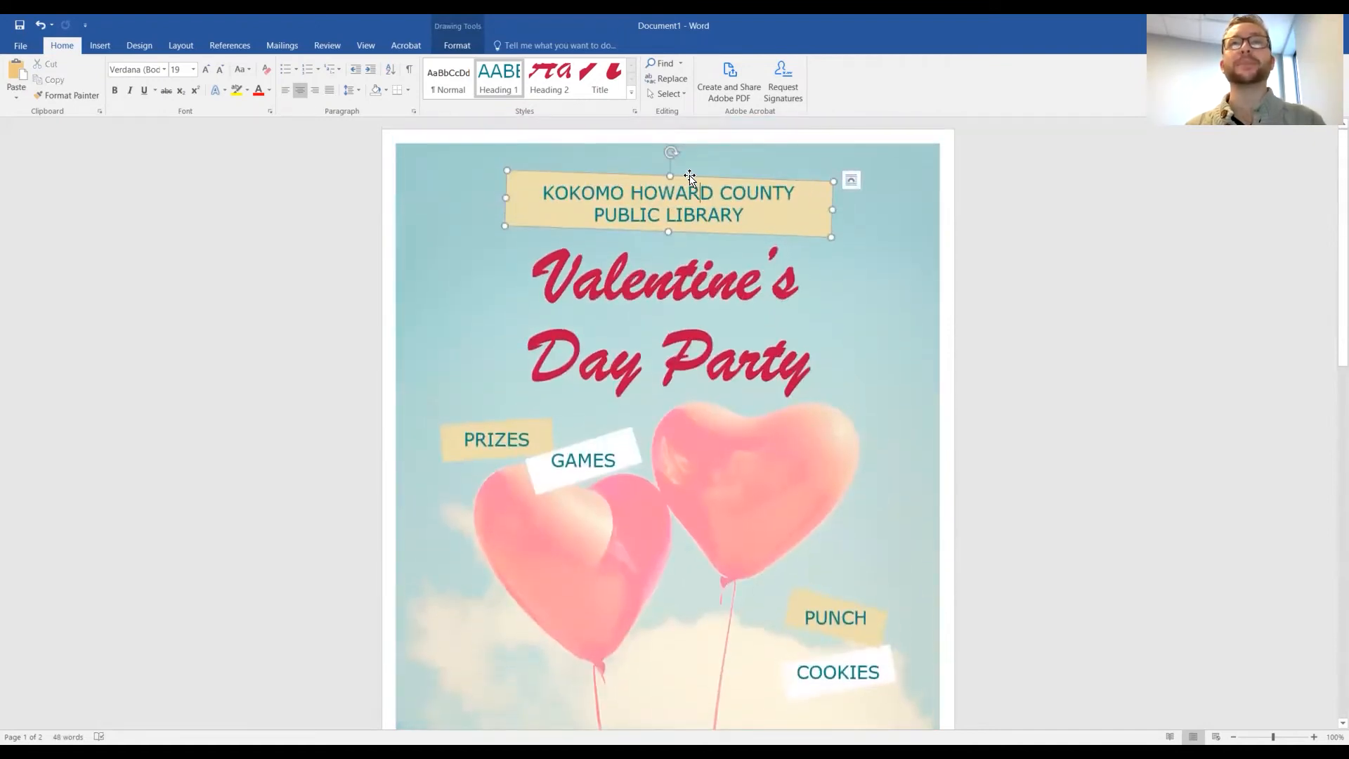
left_click_drag(687, 172, 690, 161)
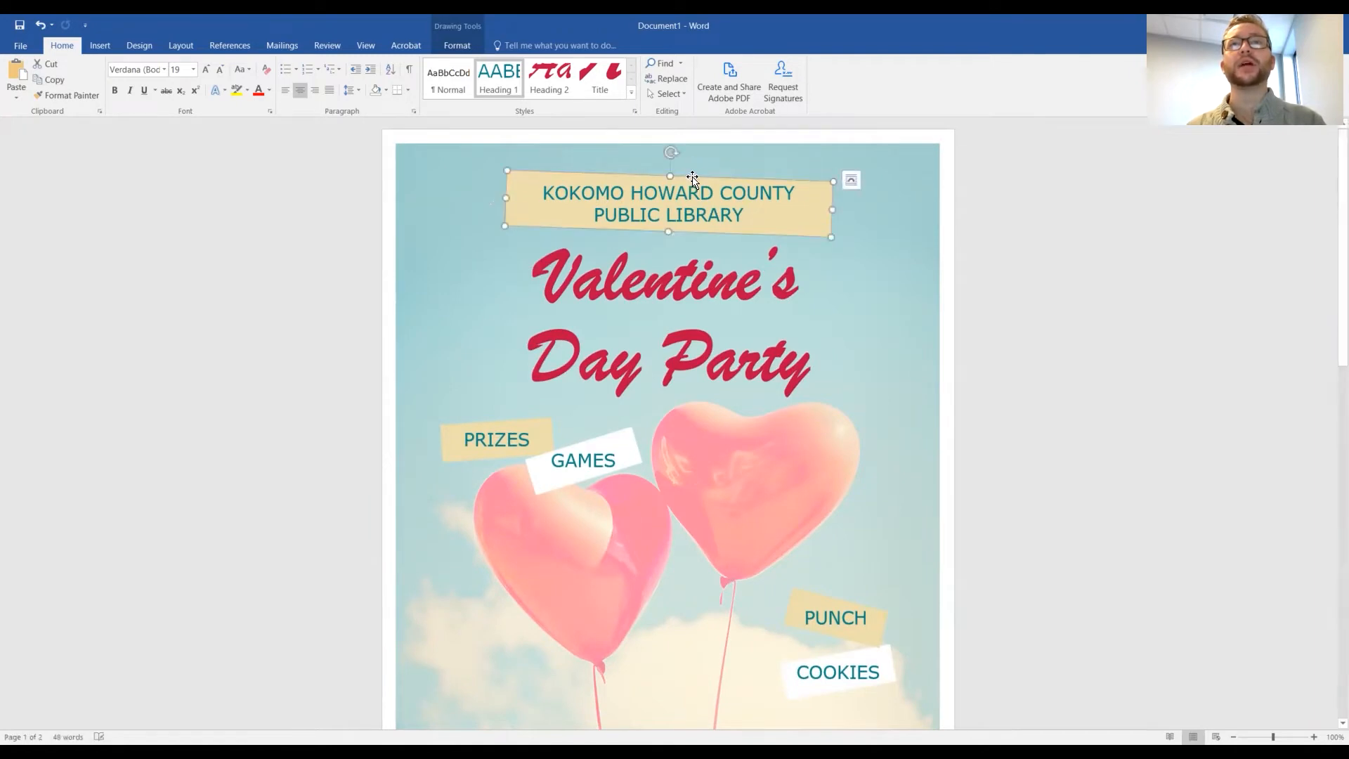
Examine how the flyer's labels and lower section are laid out below the enlarged library name banner
scroll(669, 250, "down", 6)
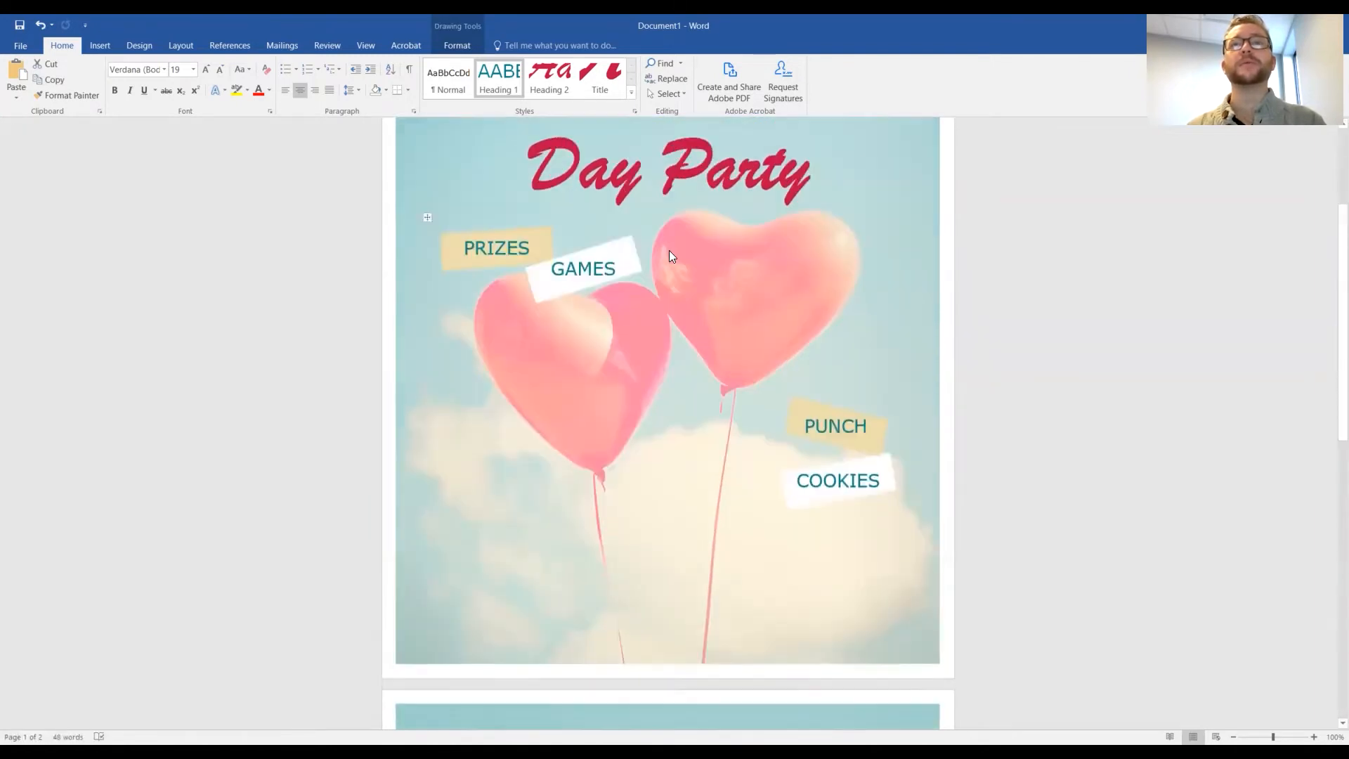
double_click(560, 501)
double_click(498, 506)
scroll(569, 448, "up", 3)
scroll(569, 449, "up", 4)
left_click(572, 484)
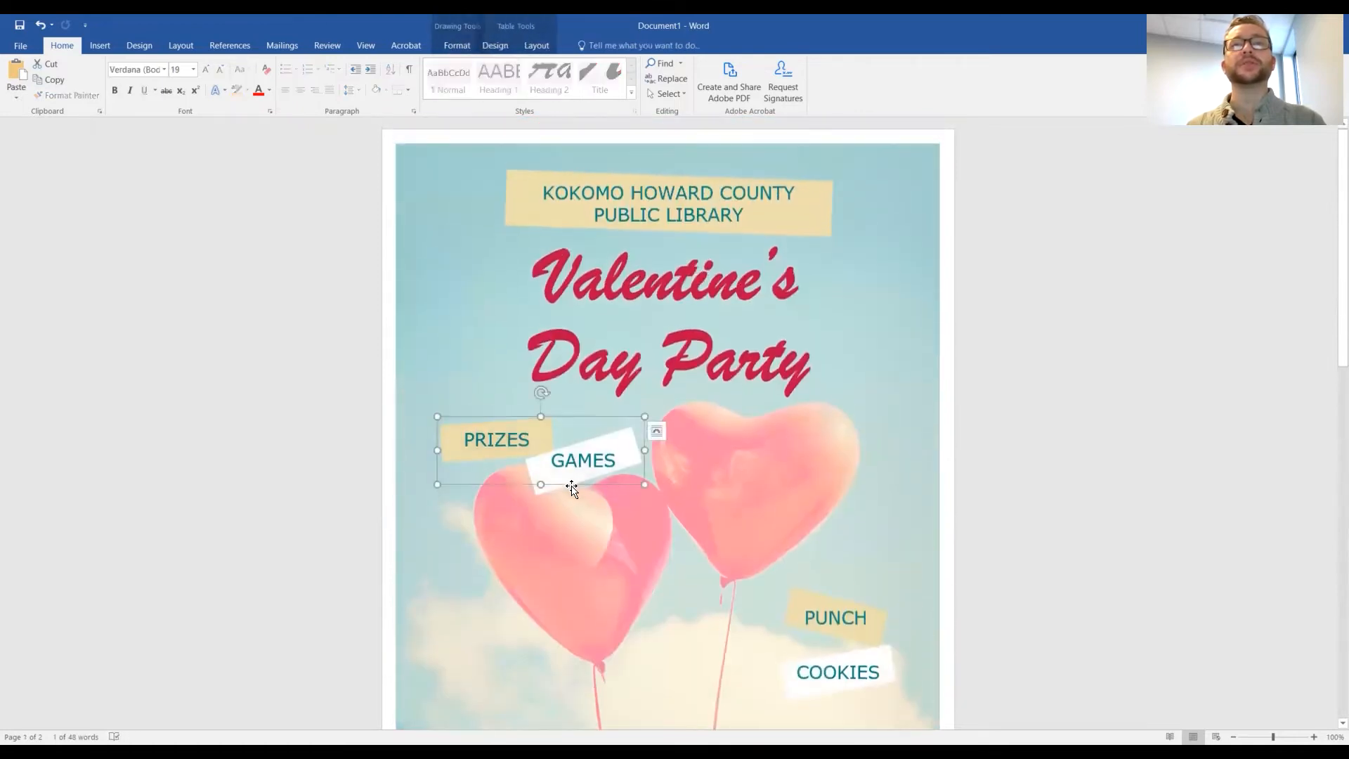
double_click(806, 617)
left_click(633, 554)
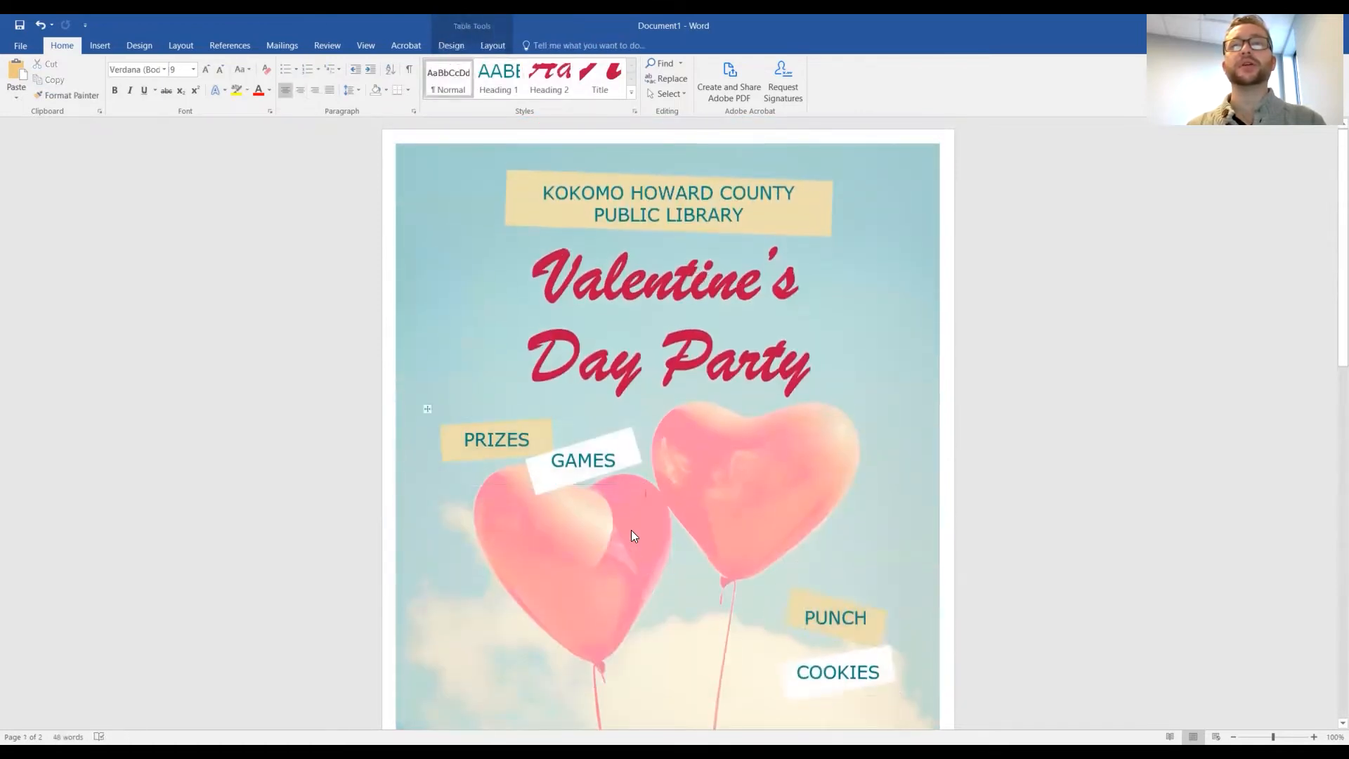
Reduce the library name banner's height from its lower edge to bring the flyer's content back onto one page
left_click(668, 217)
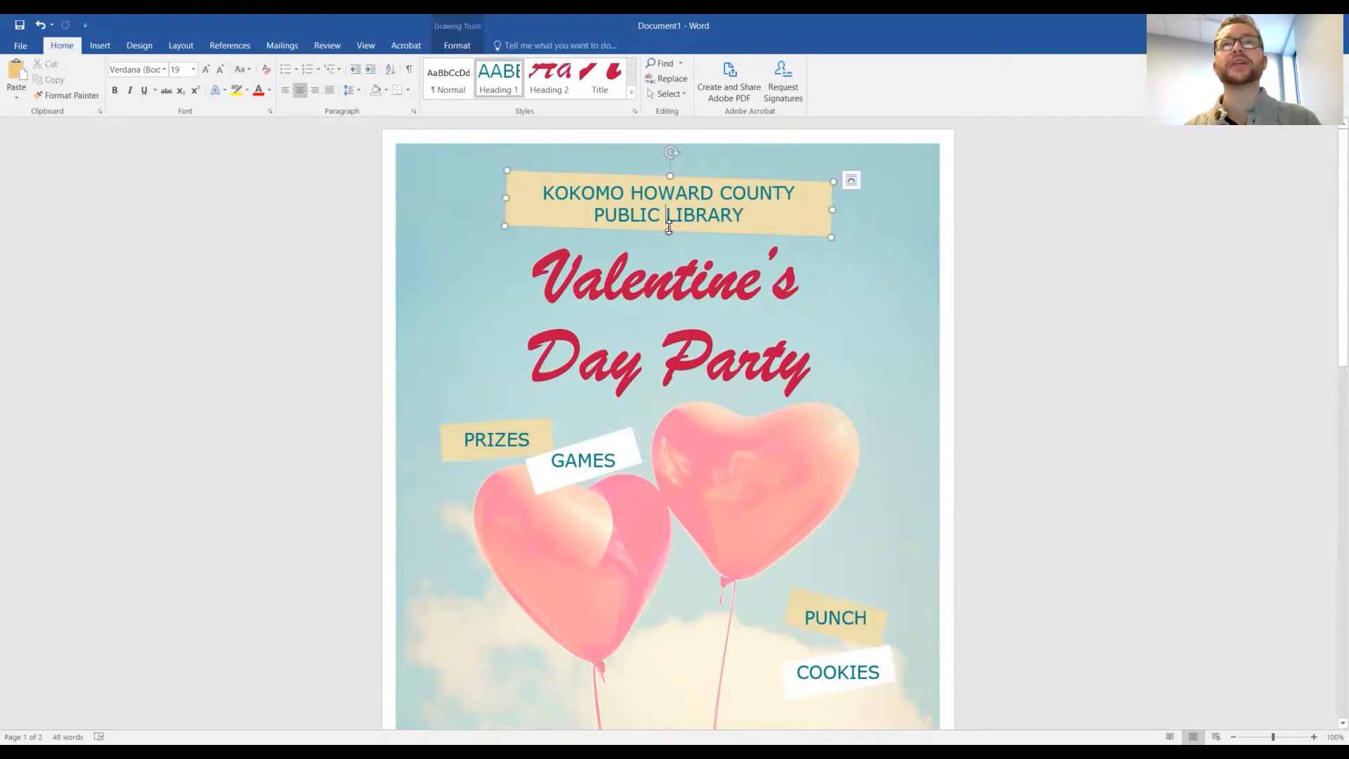
left_click_drag(669, 226, 671, 216)
scroll(670, 281, "down", 3)
scroll(669, 348, "up", 4)
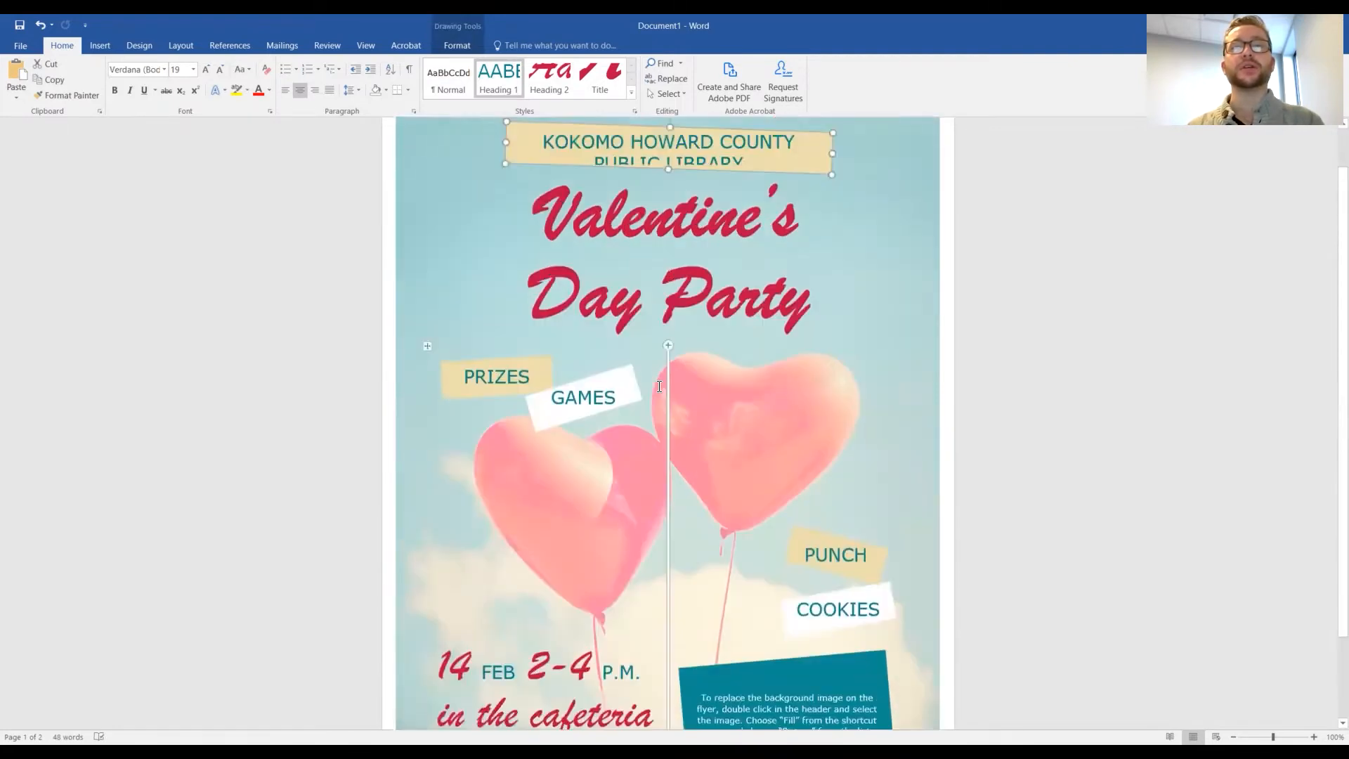
left_click_drag(669, 225, 672, 219)
scroll(683, 325, "down", 3)
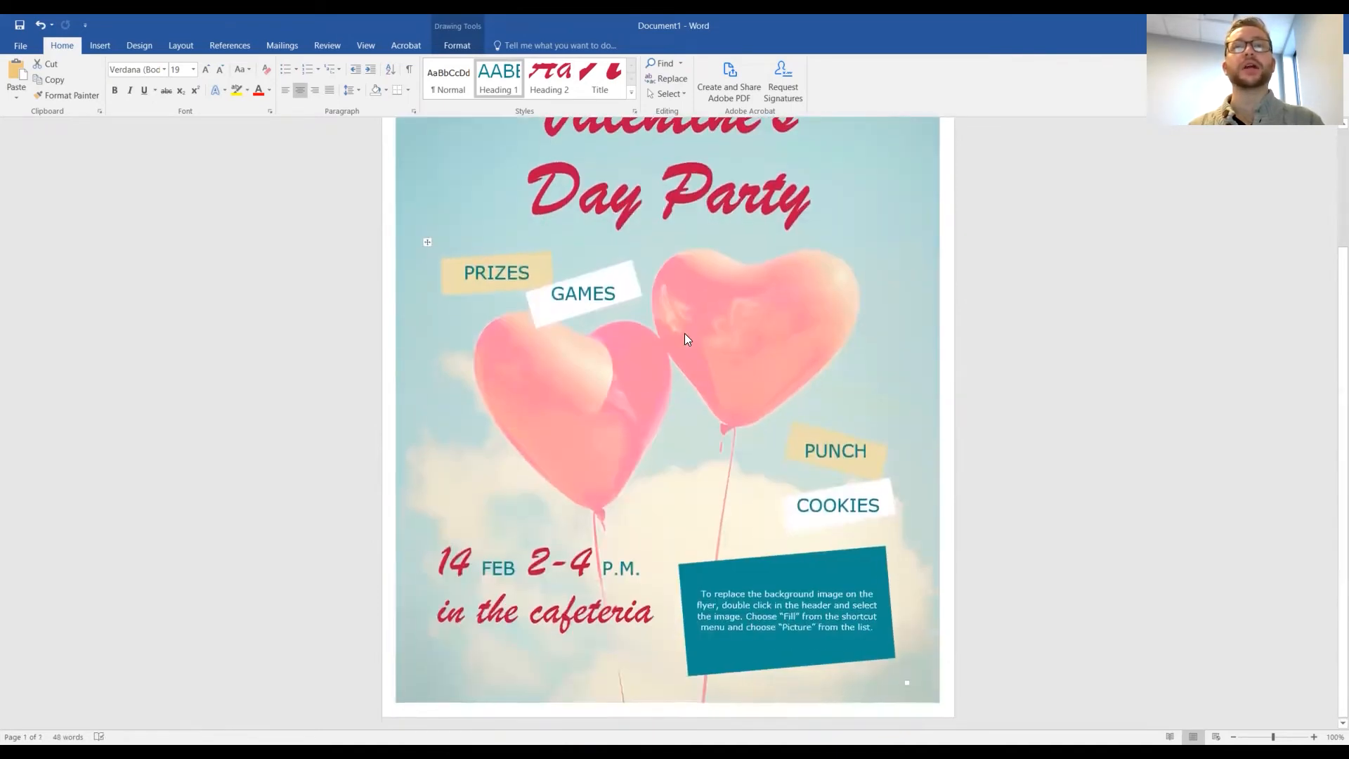
Set the library name's font size to 16 and break the line before "PUBLIC LIBRARY"
scroll(683, 325, "up", 3)
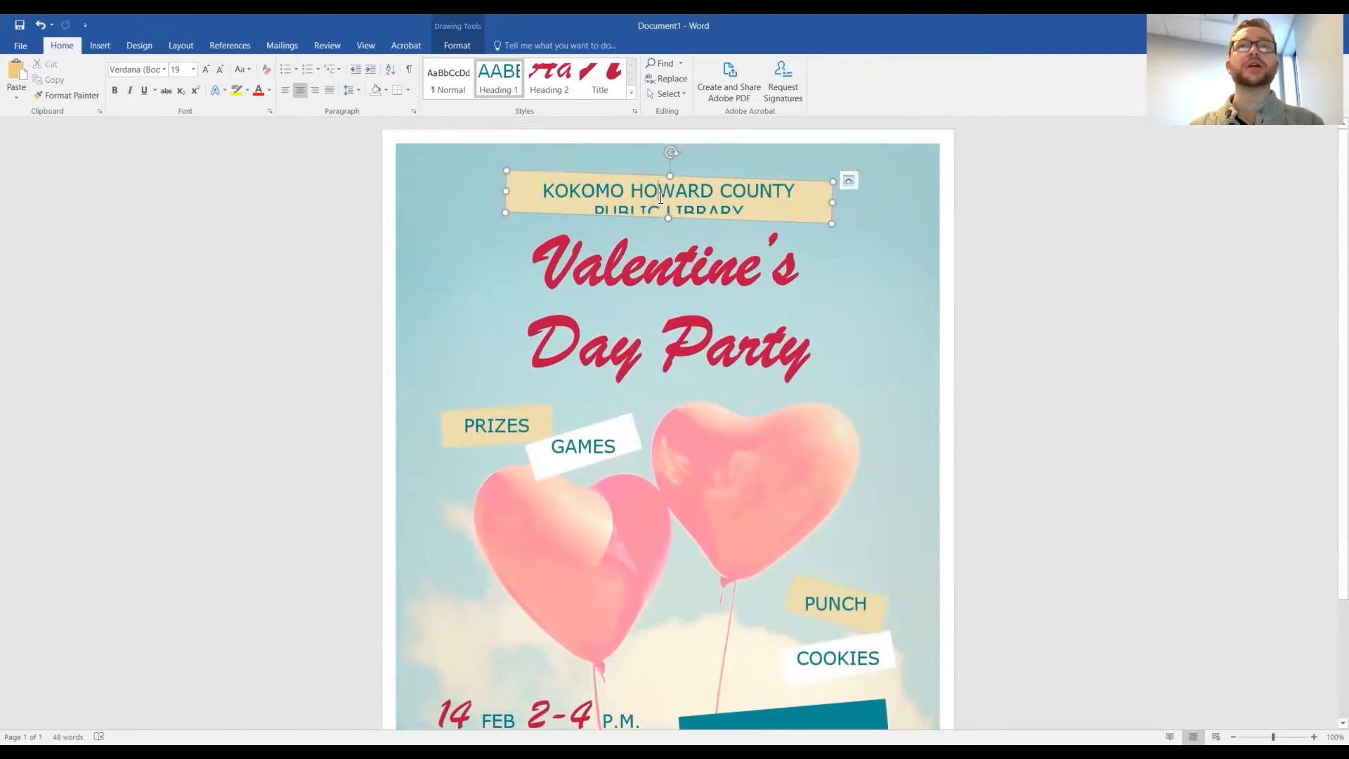
triple_click(660, 198)
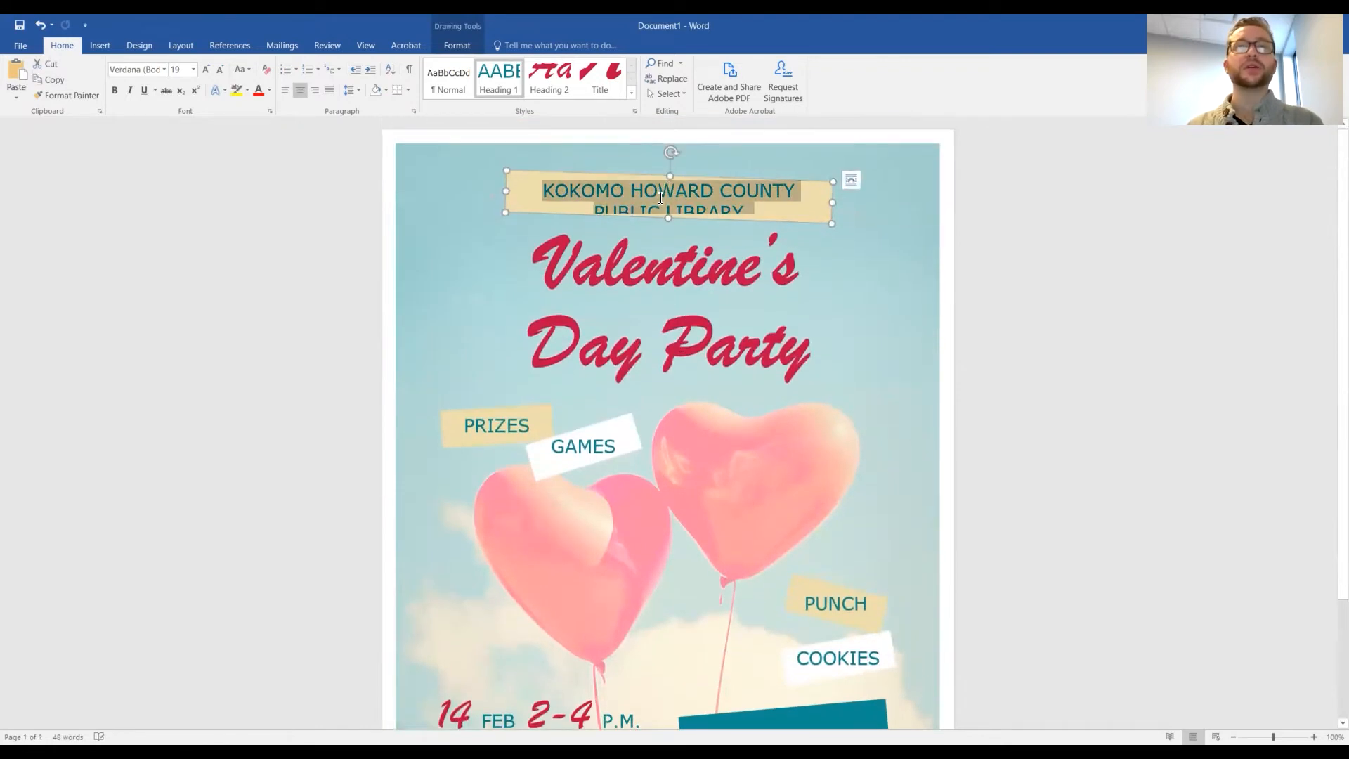
left_click(193, 69)
left_click(178, 163)
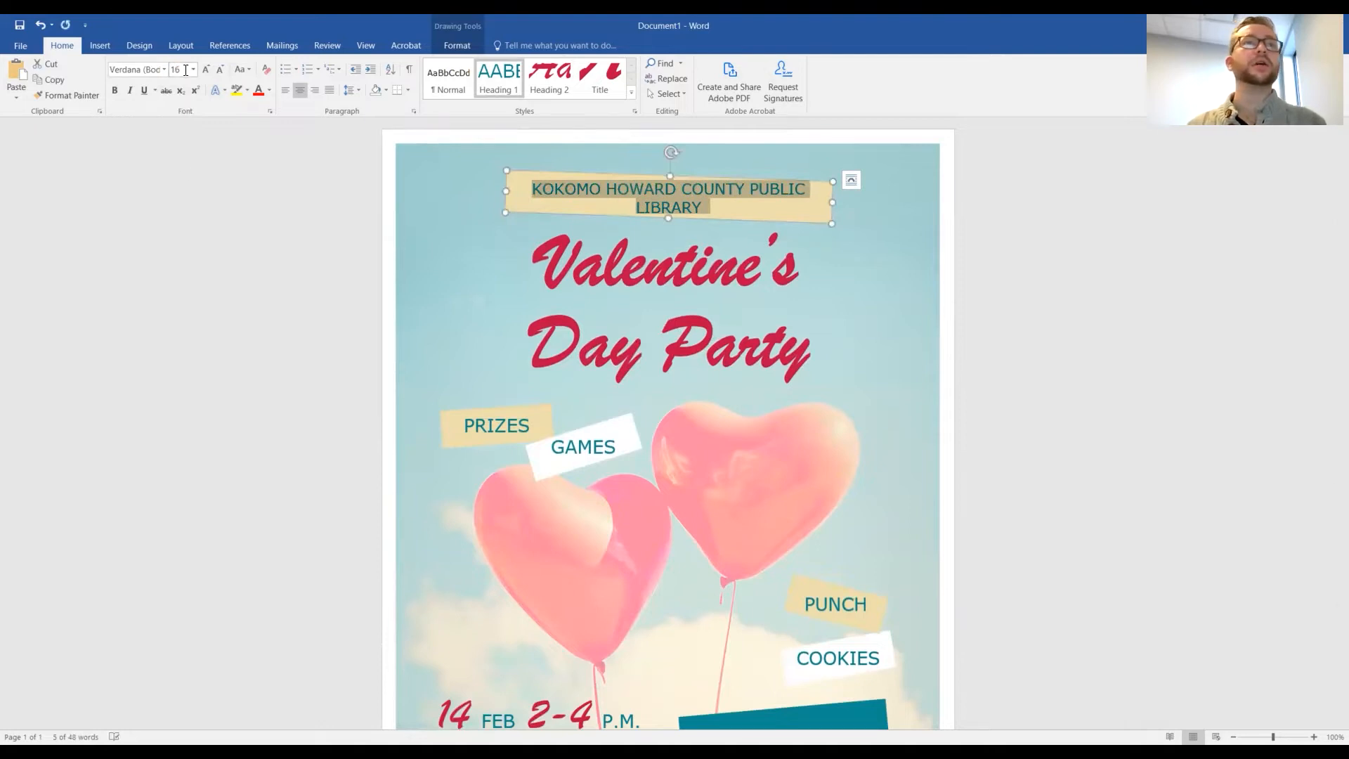
left_click(192, 69)
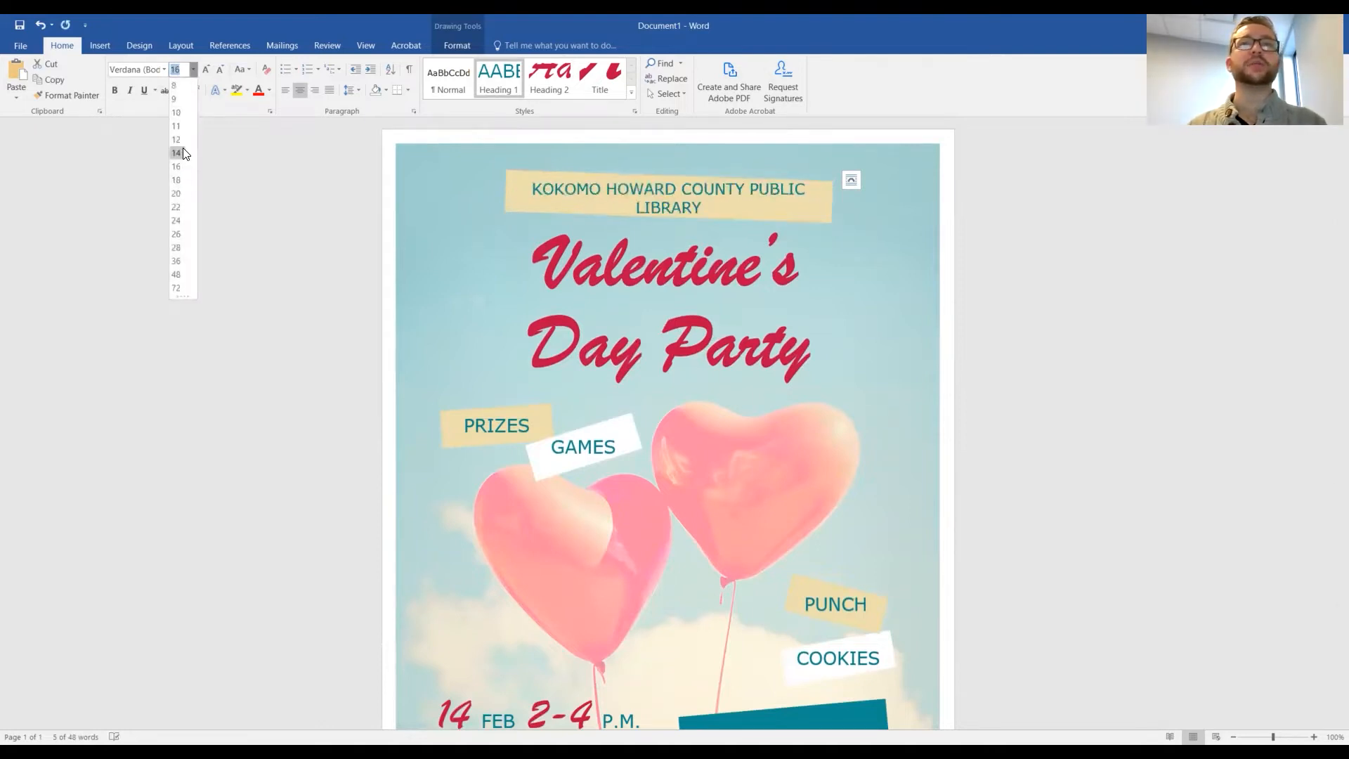
left_click(648, 202)
left_click(749, 196)
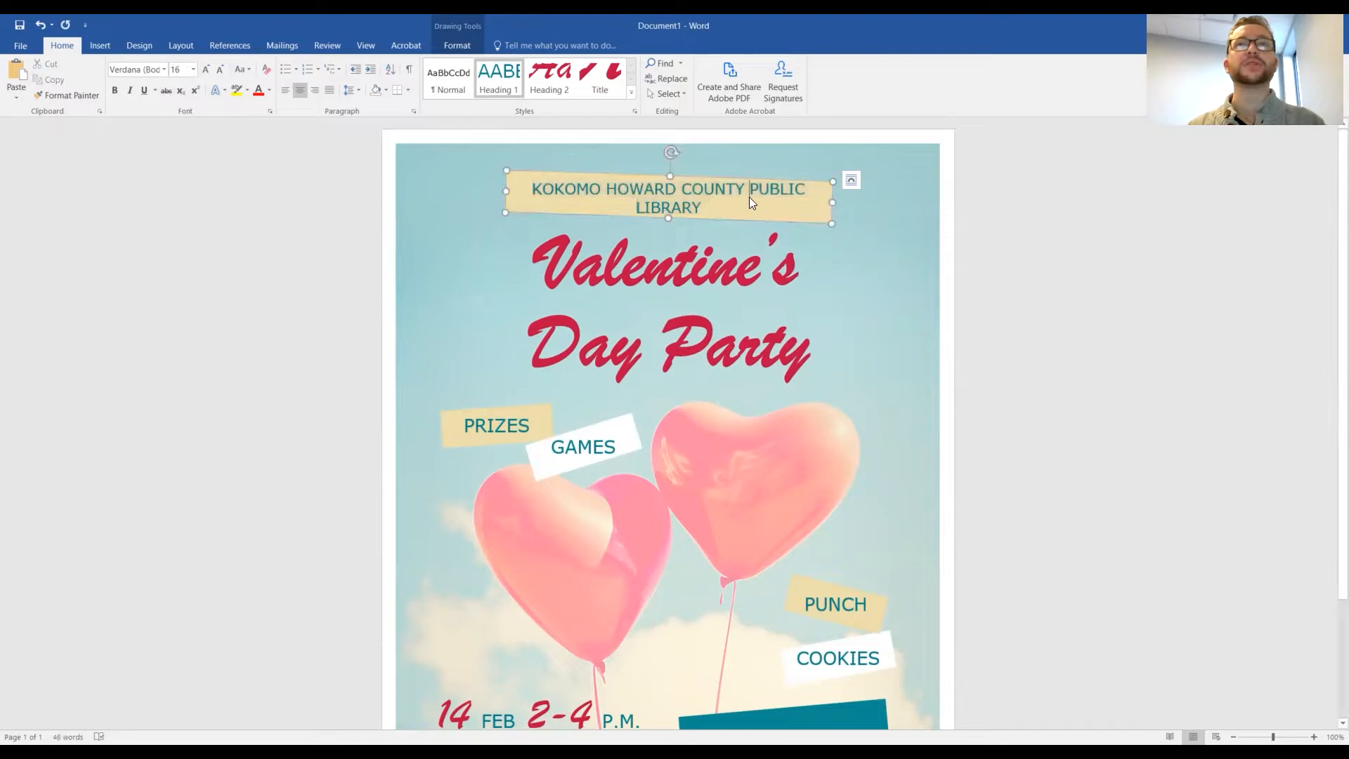
key("Return")
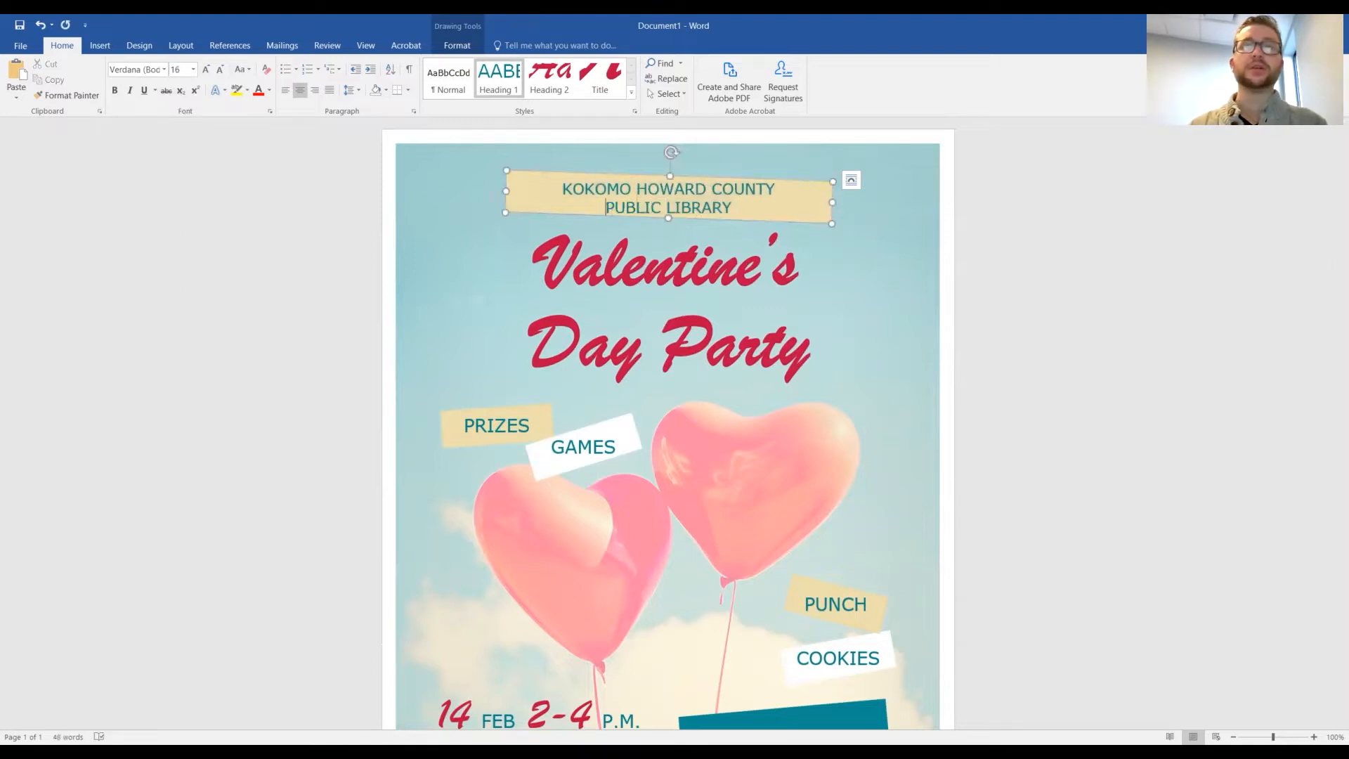
Narrow the library name banner on both sides to fit more closely around its two lines of text
left_click(821, 212)
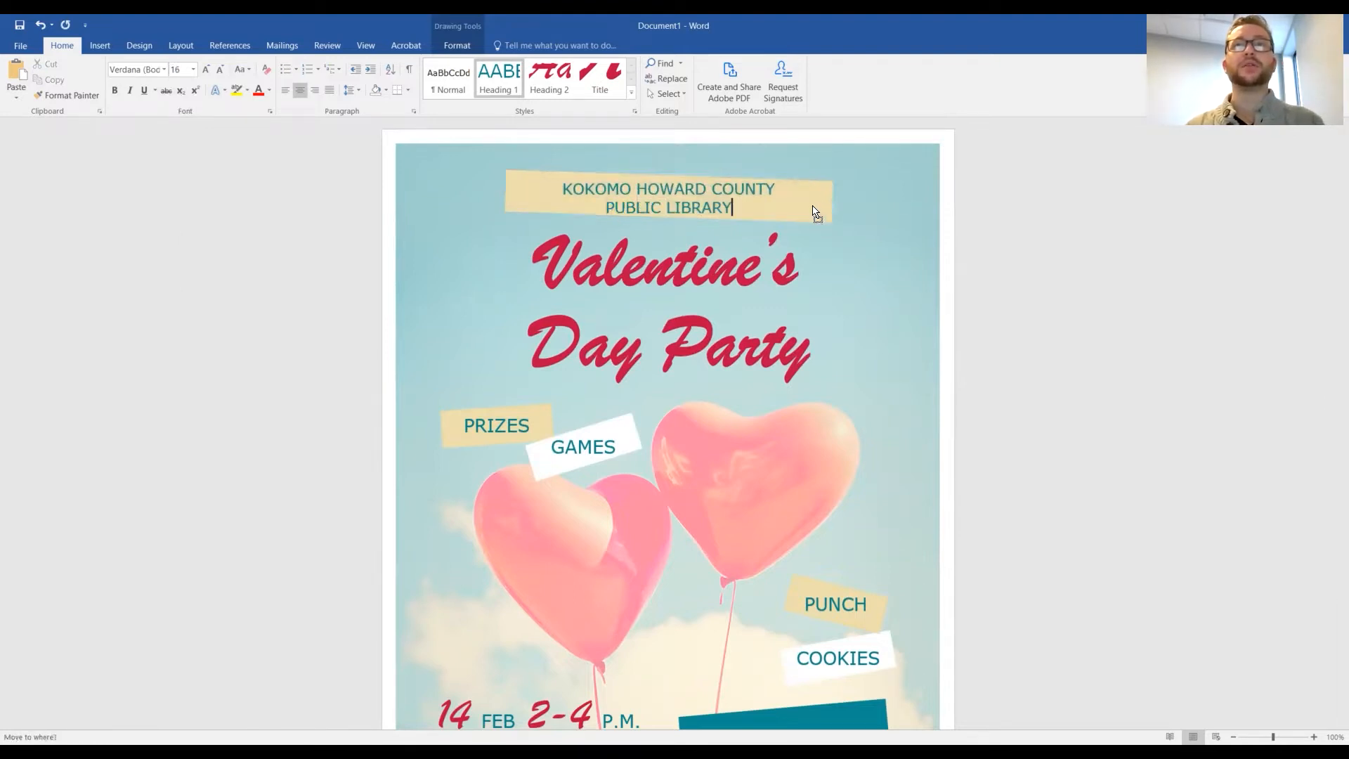
left_click(832, 199)
left_click_drag(832, 199, 788, 201)
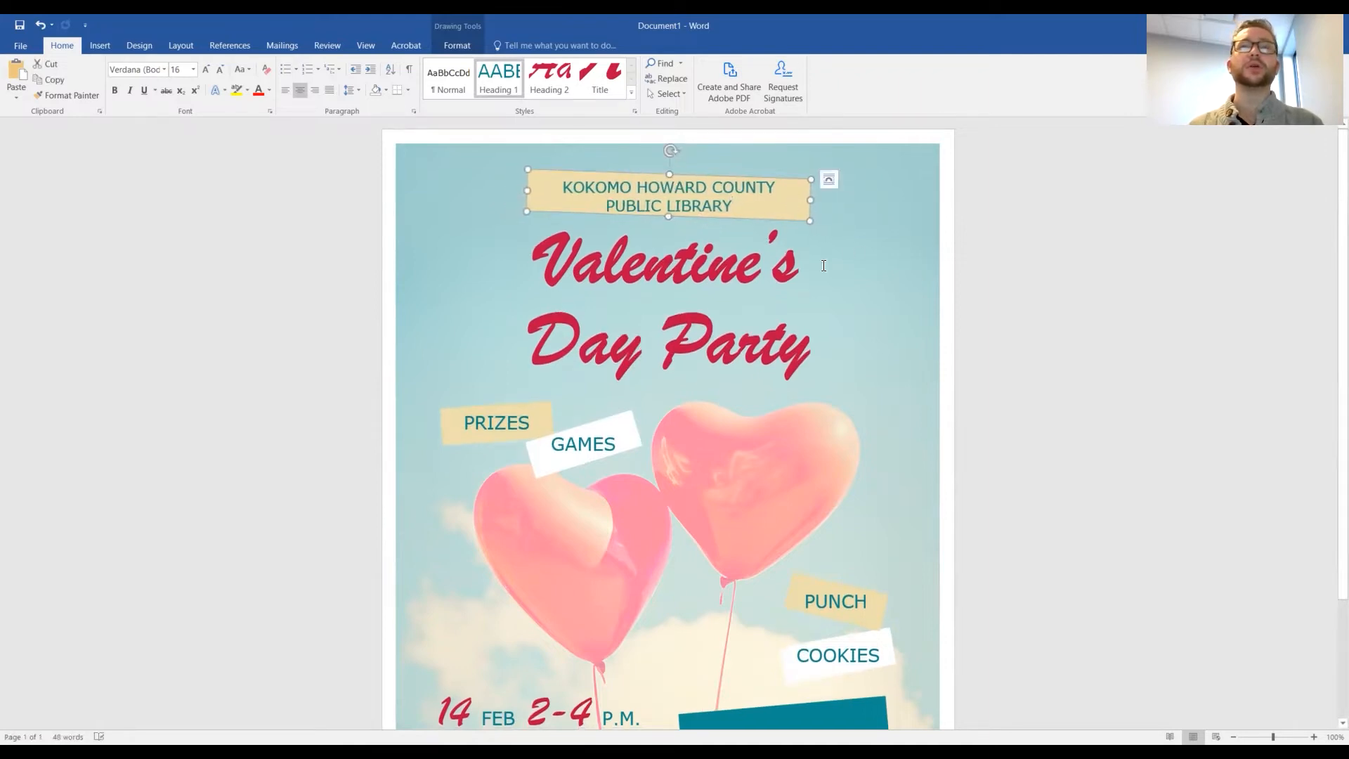
scroll(766, 344, "down", 2)
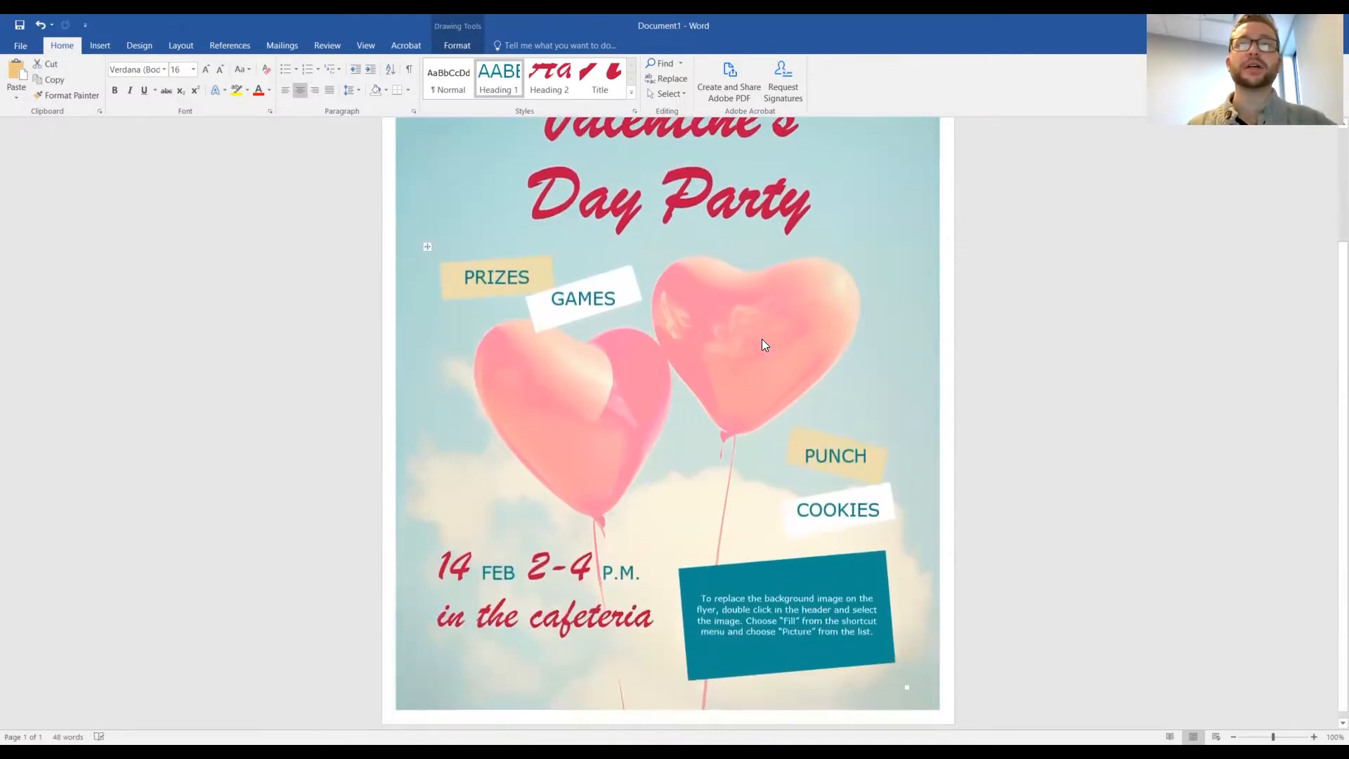
scroll(771, 359, "up", 2)
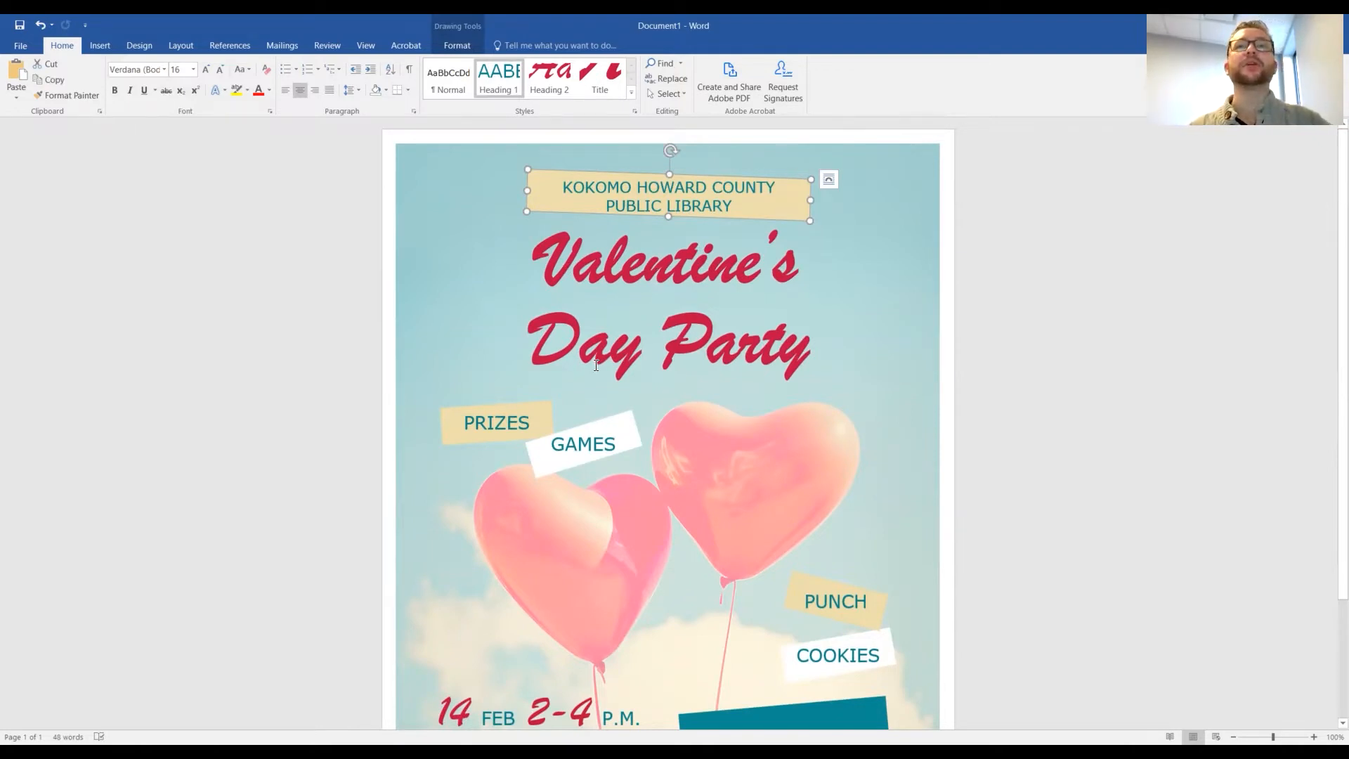
Try replacing the "Valentine's Day Party" title with "Hello", and undo the replacement
triple_click(720, 254)
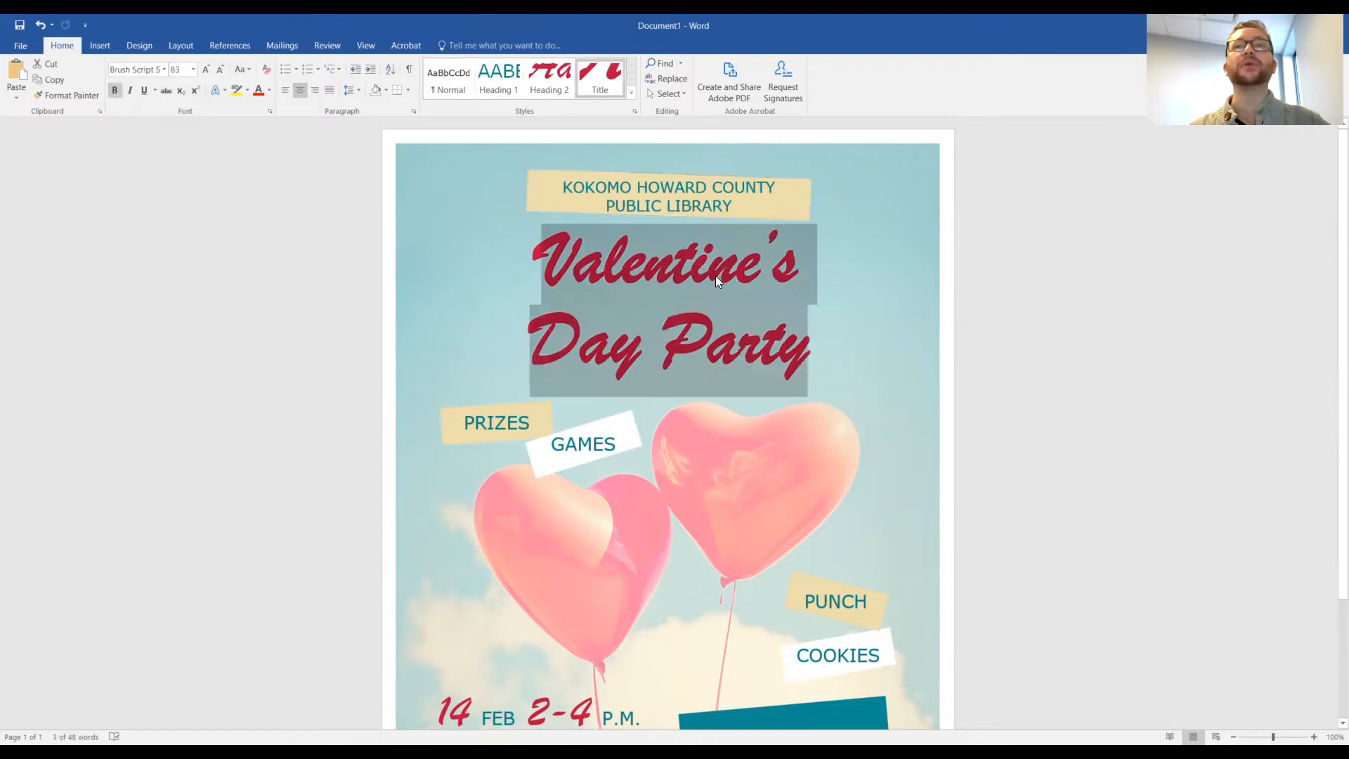
type("Hello!")
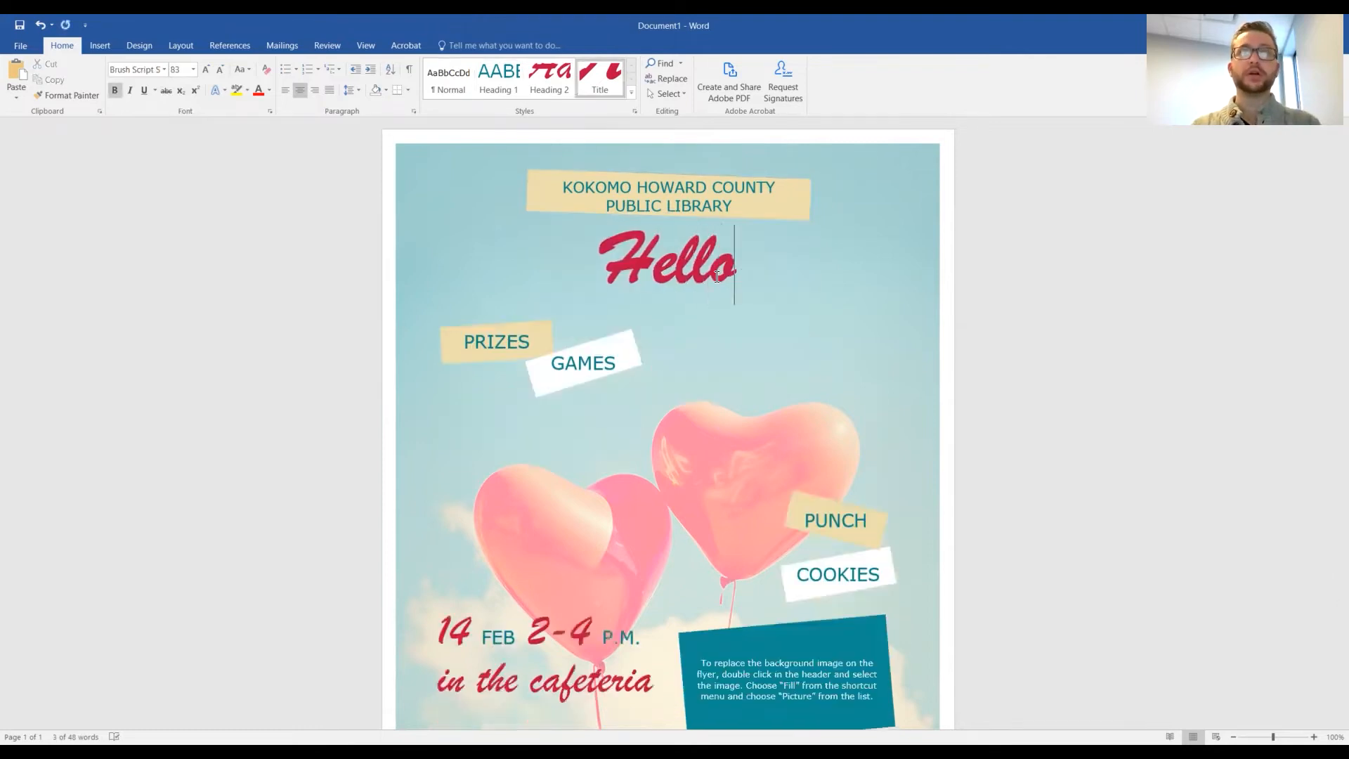
key("ctrl+z")
key("ctrl+z")
key("ctrl+z")
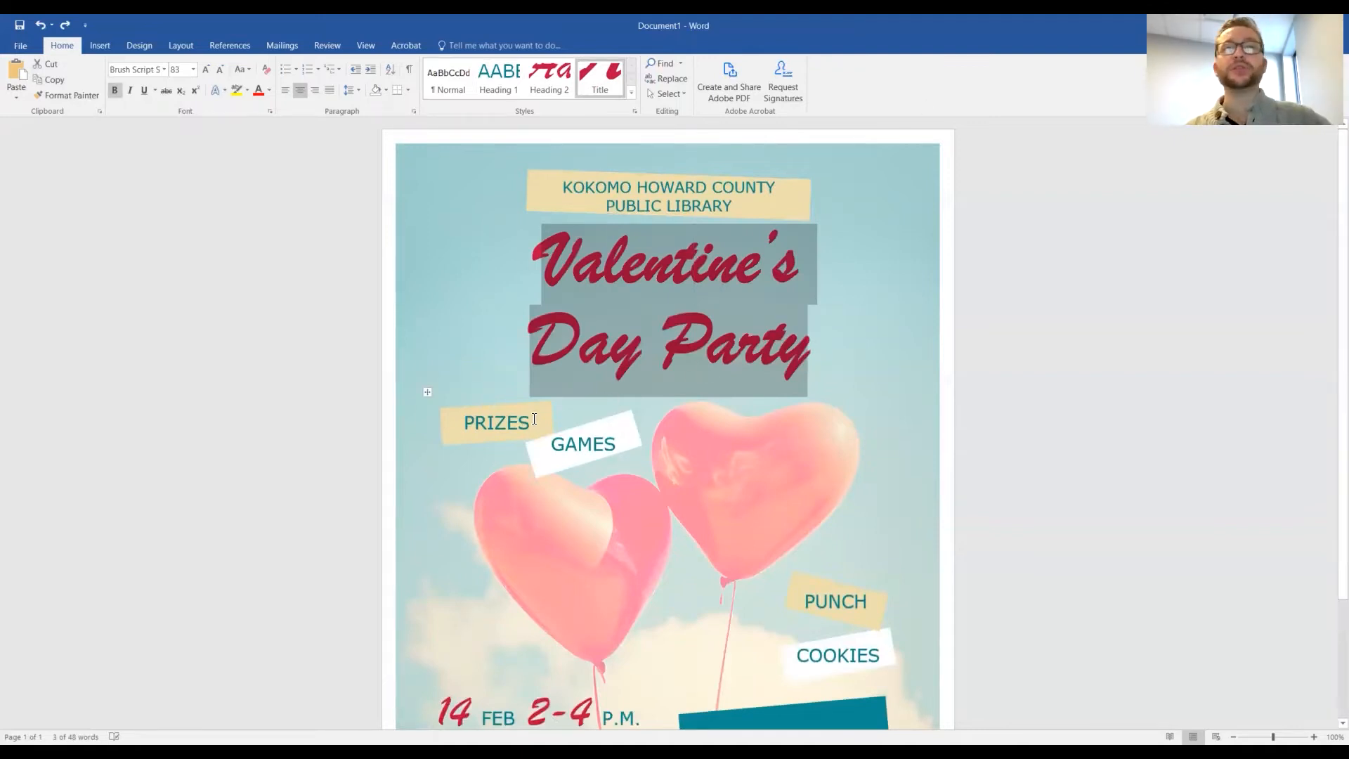
Swap the wording of the two labels above the left balloon: "GAMES" on the tan label and "PRIZES" on the white one
scroll(529, 411, "down", 2)
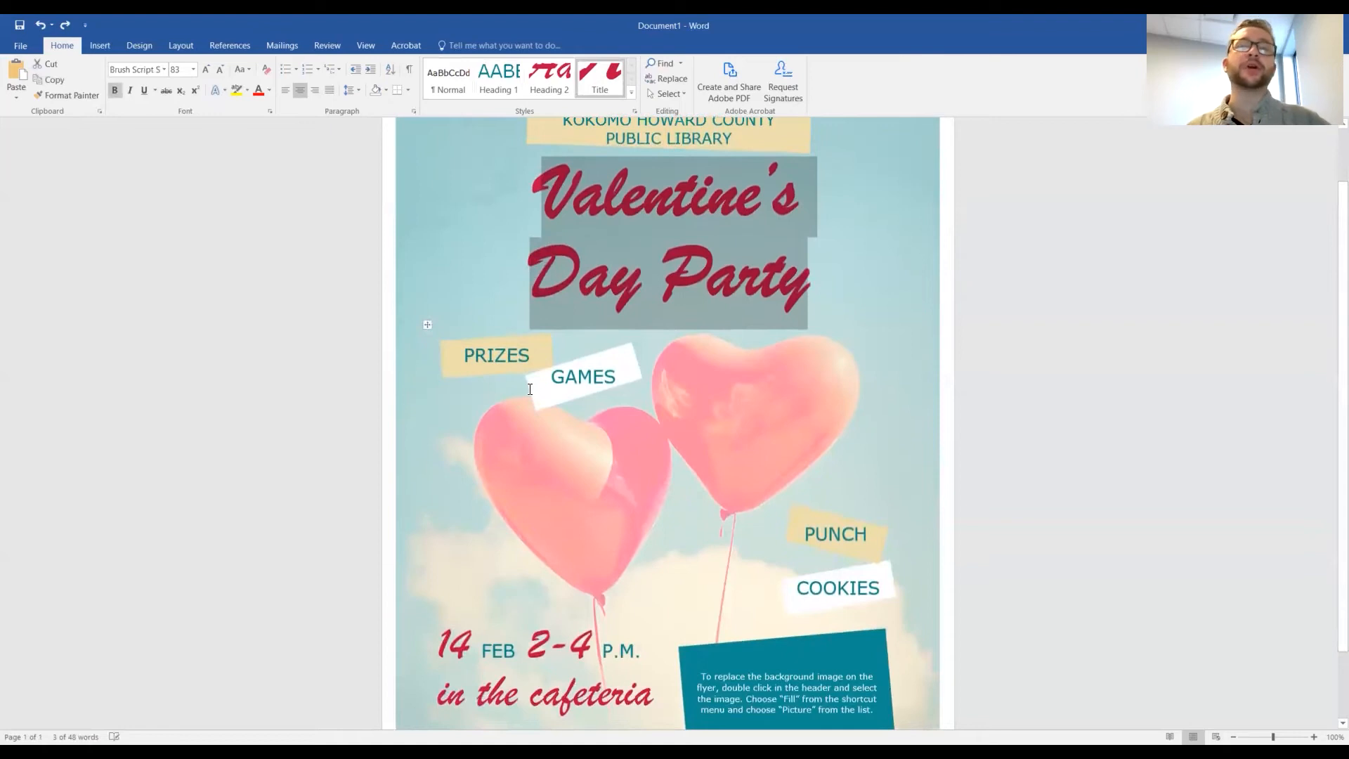
double_click(497, 349)
double_click(570, 382)
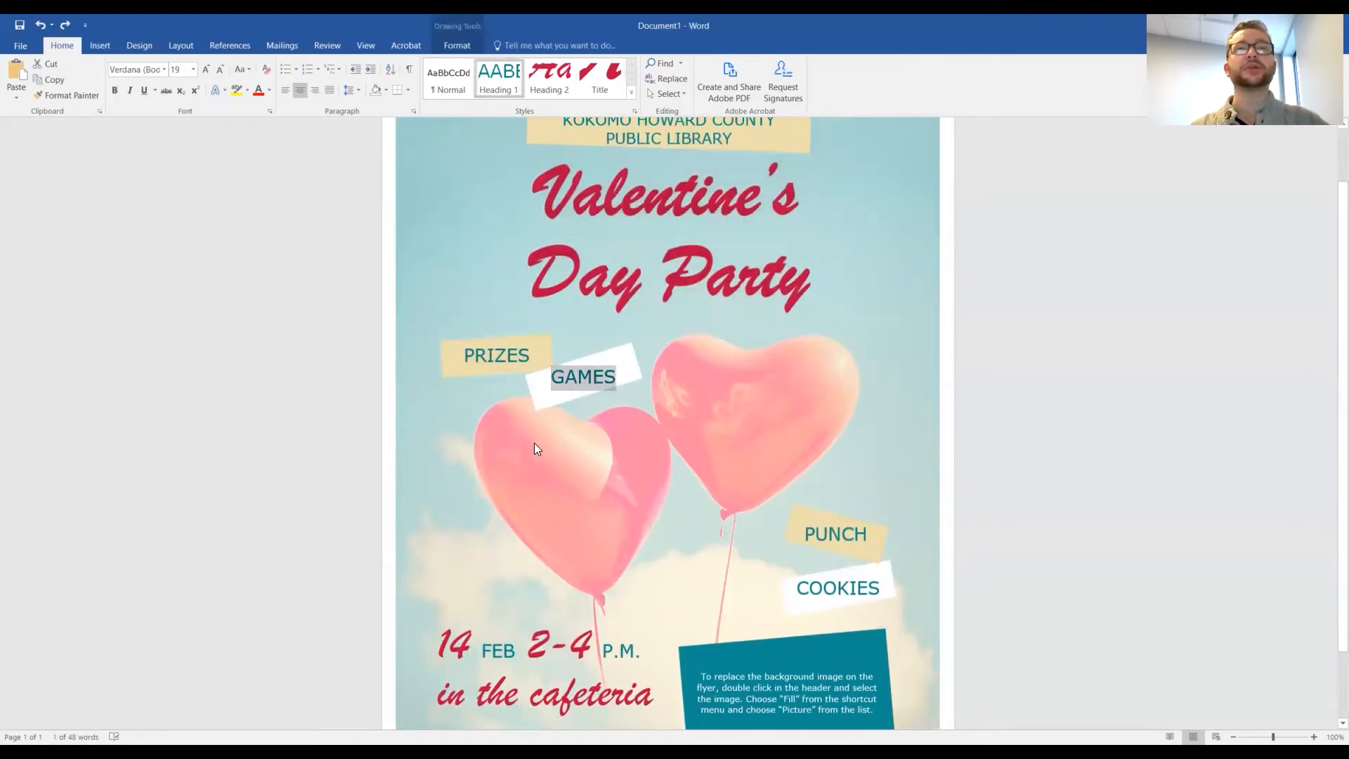
double_click(503, 355)
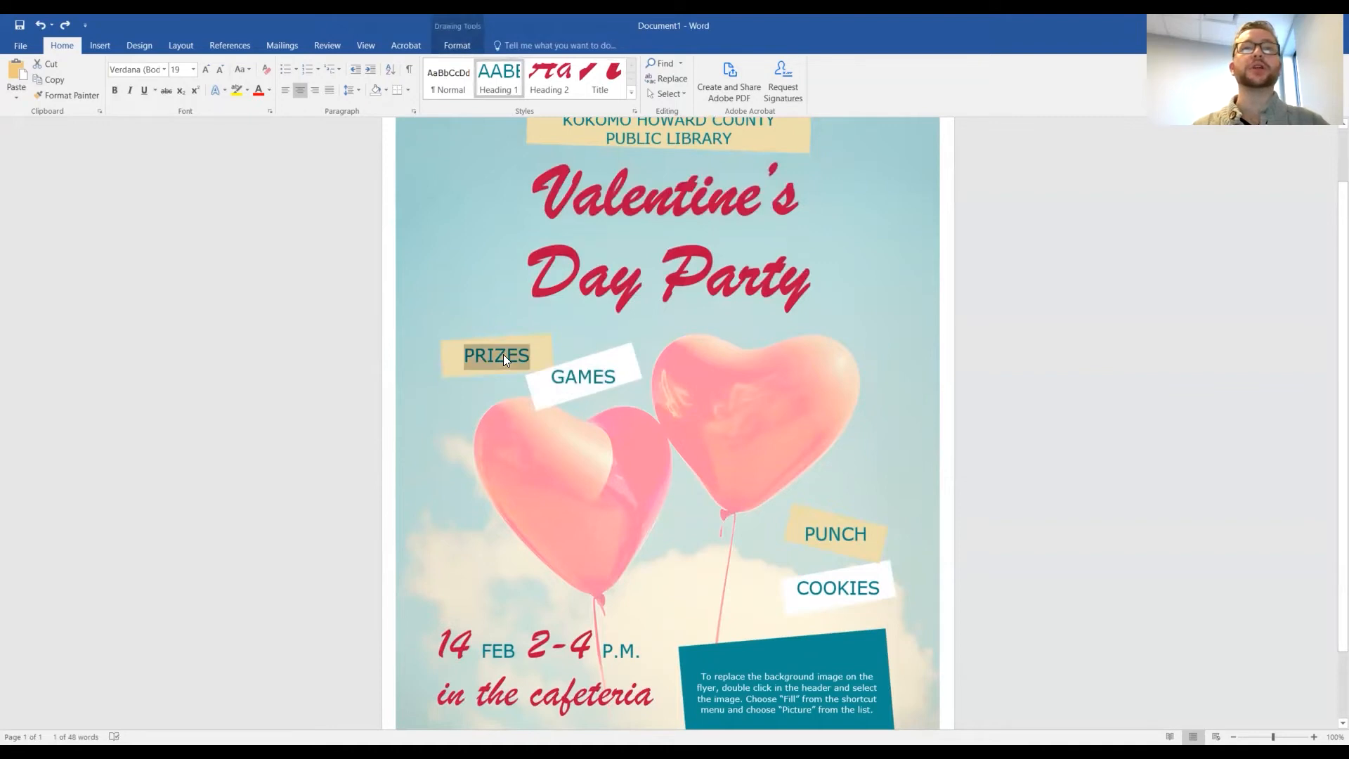
type("GAMES")
double_click(597, 377)
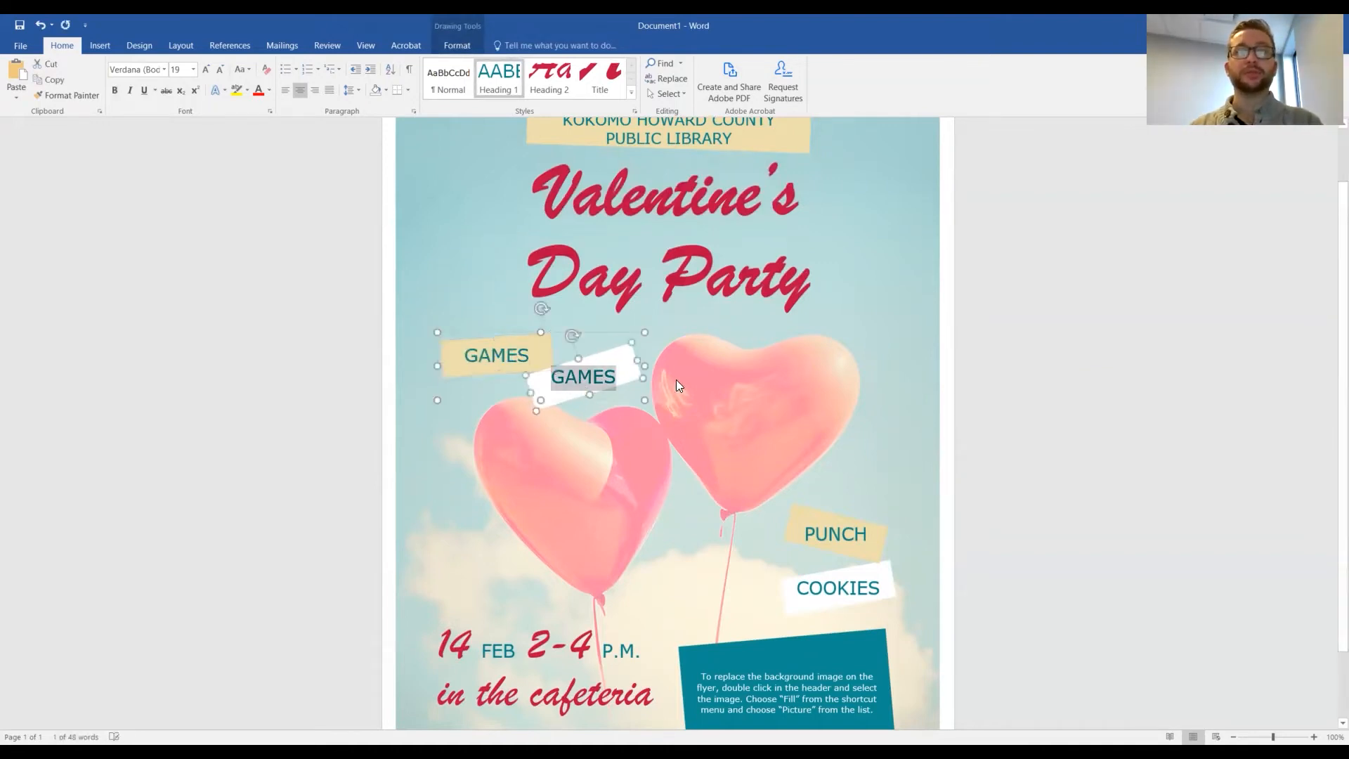
type("PRIZE")
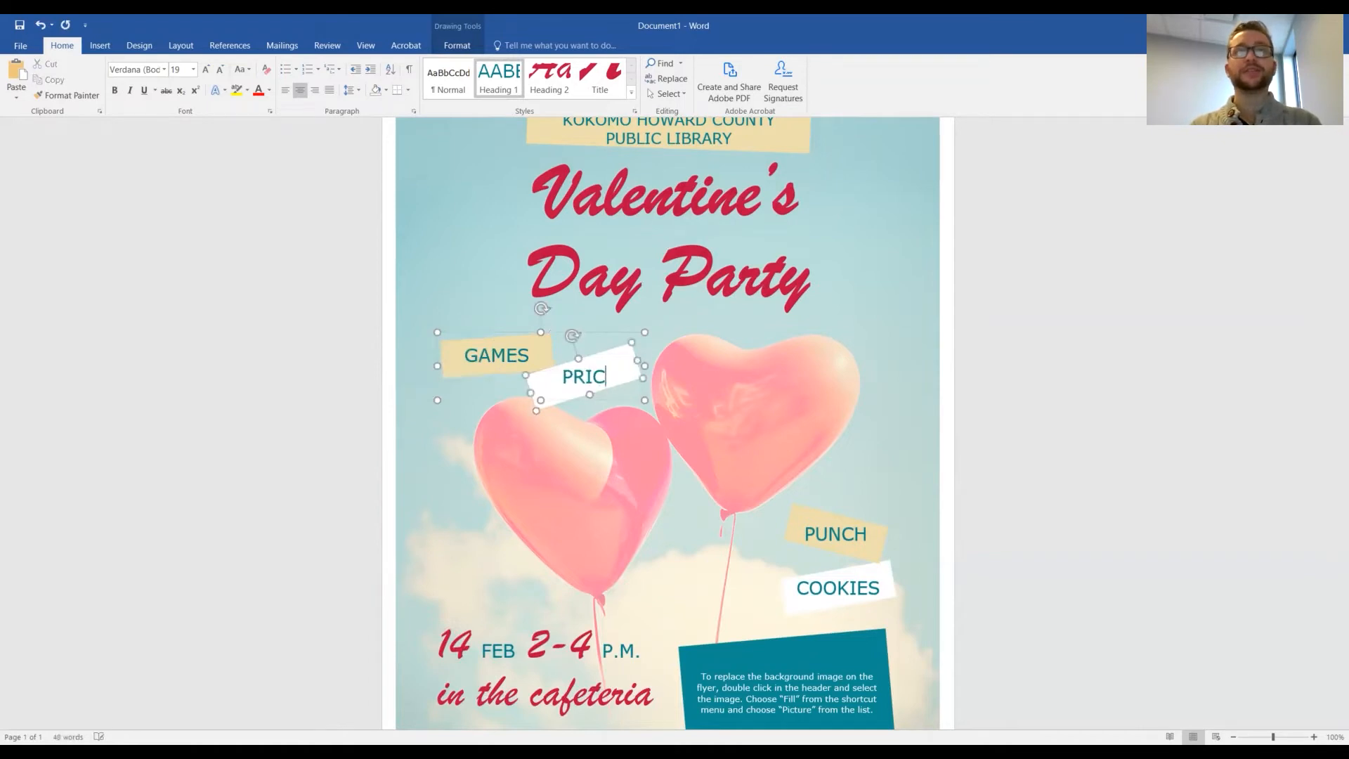
type("S")
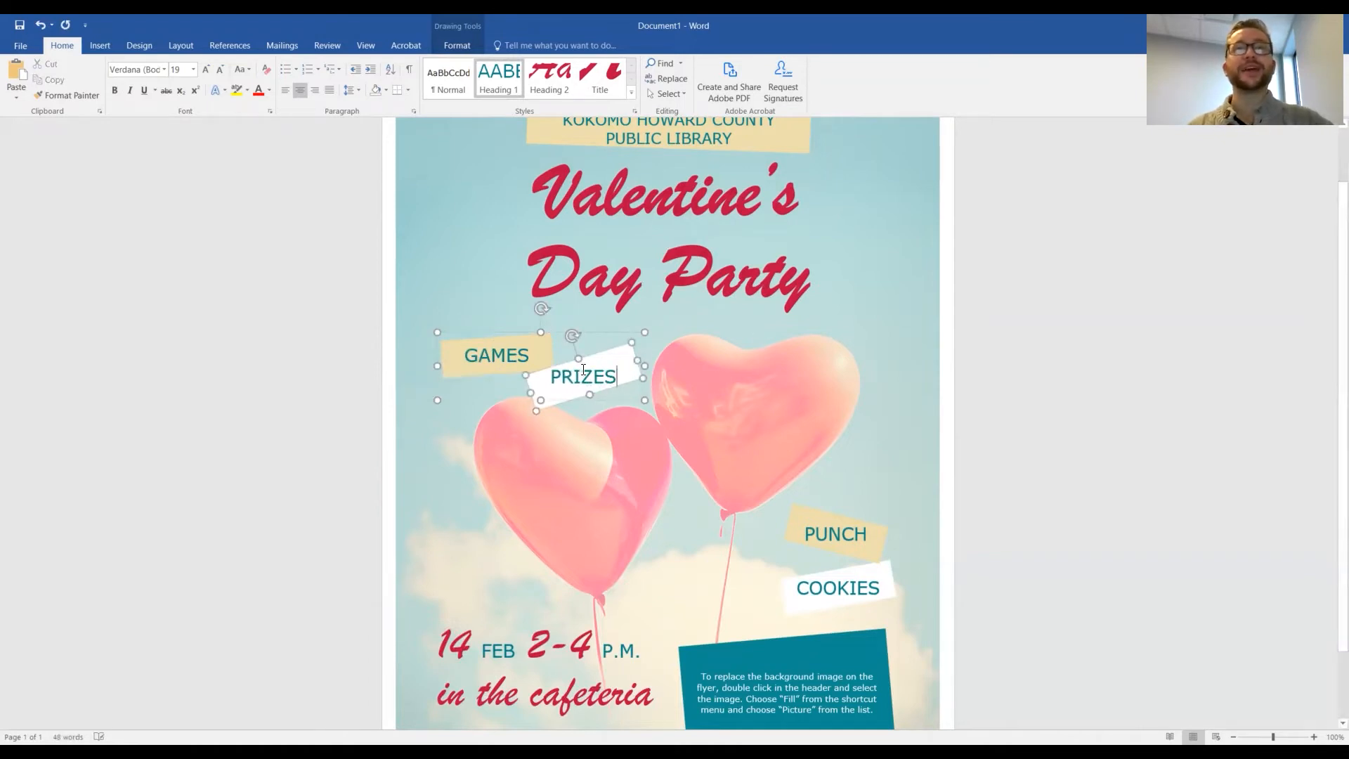
double_click(832, 539)
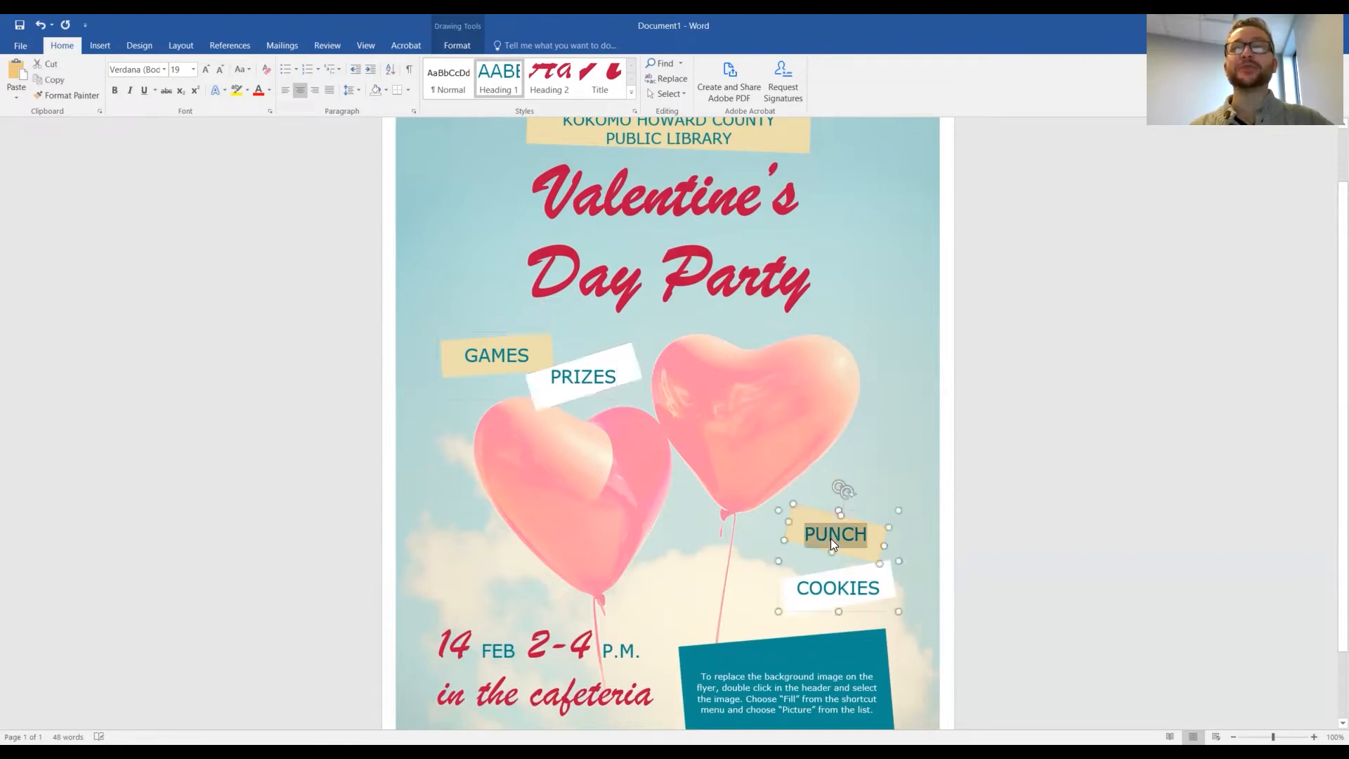
double_click(813, 588)
double_click(822, 535)
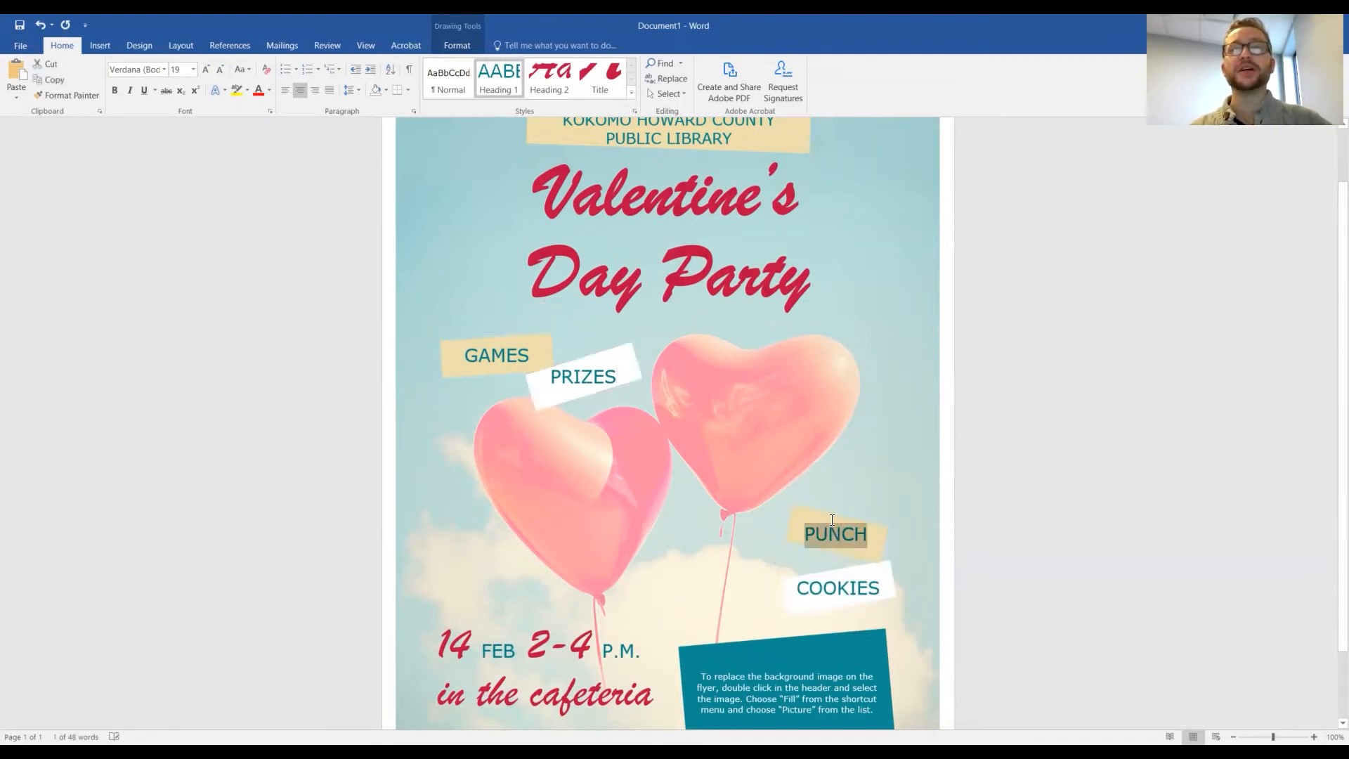
Replace the placeholder instructions in the teal box with "BYOB: Bring Your Own Buddy!"
scroll(823, 536, "down", 2)
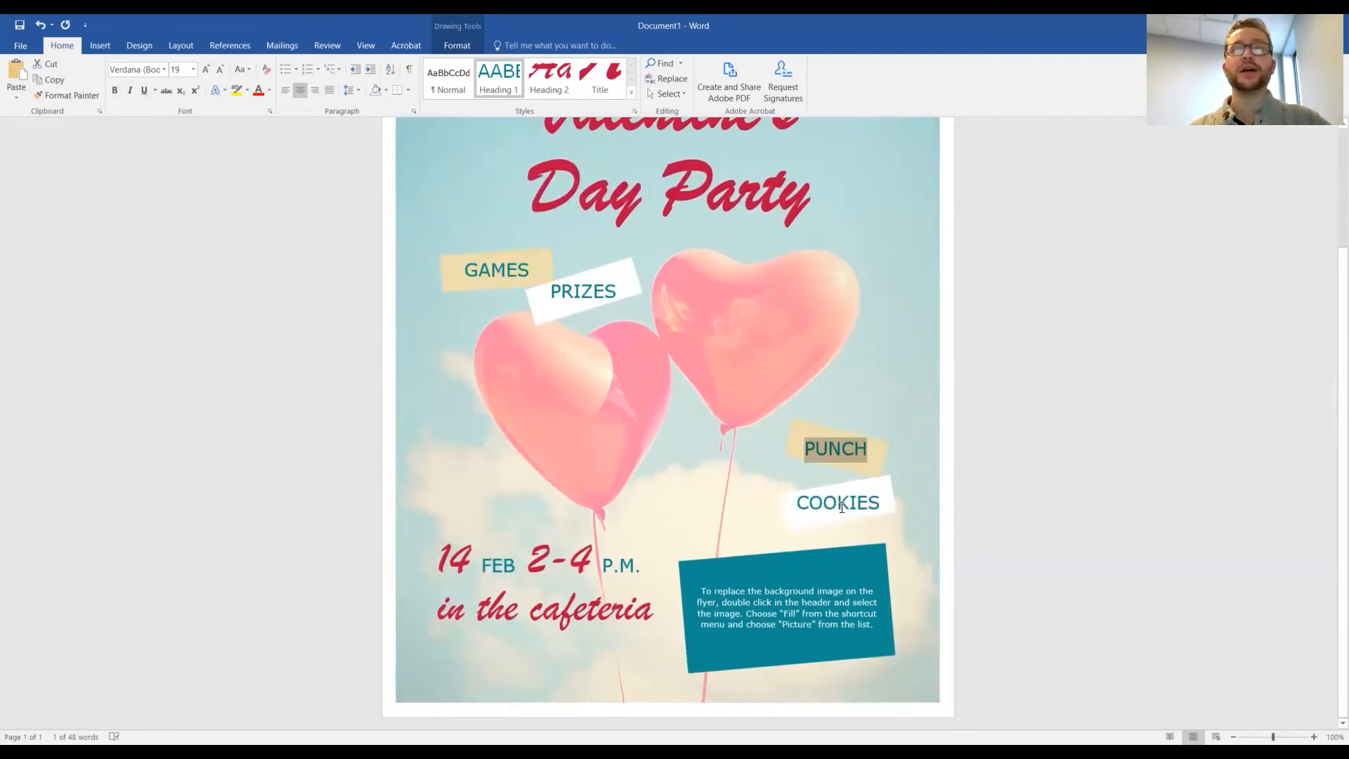
triple_click(814, 600)
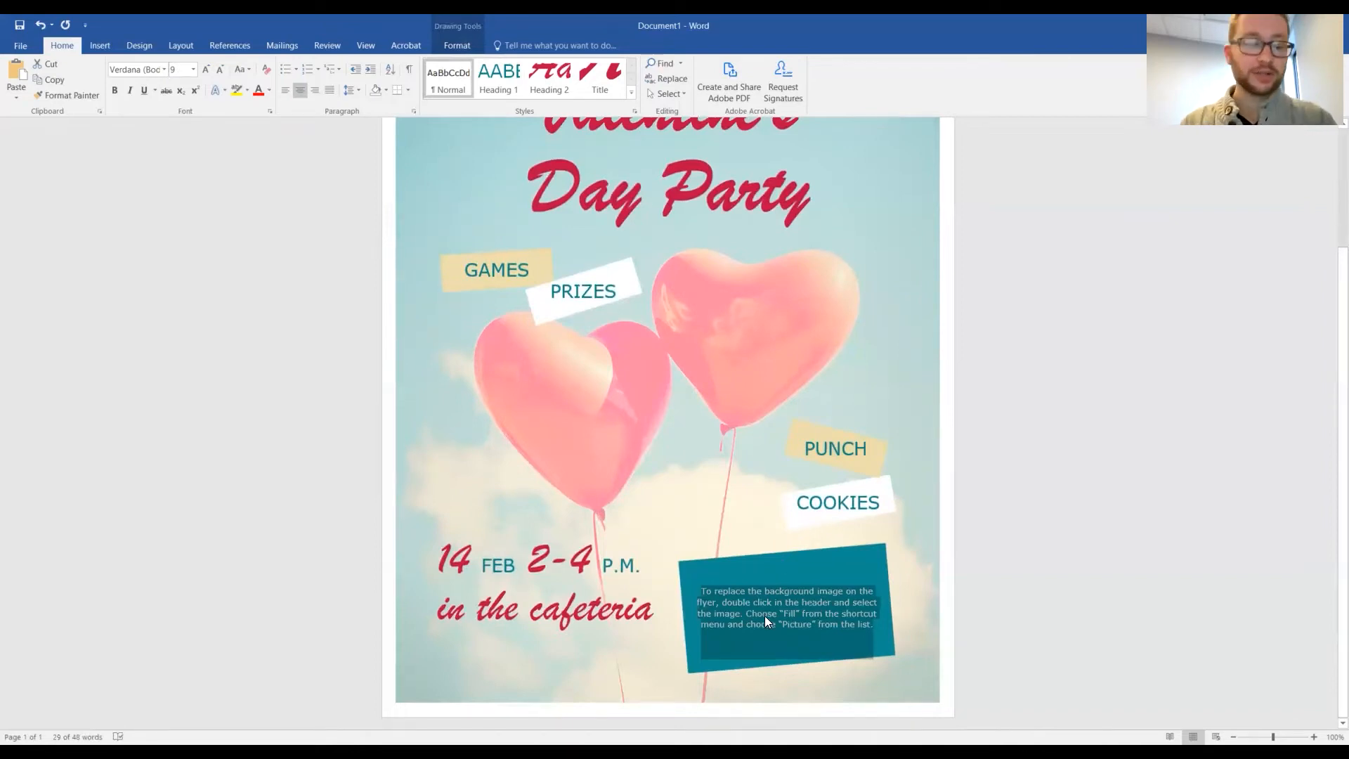
key("Delete")
type("BYOB:")
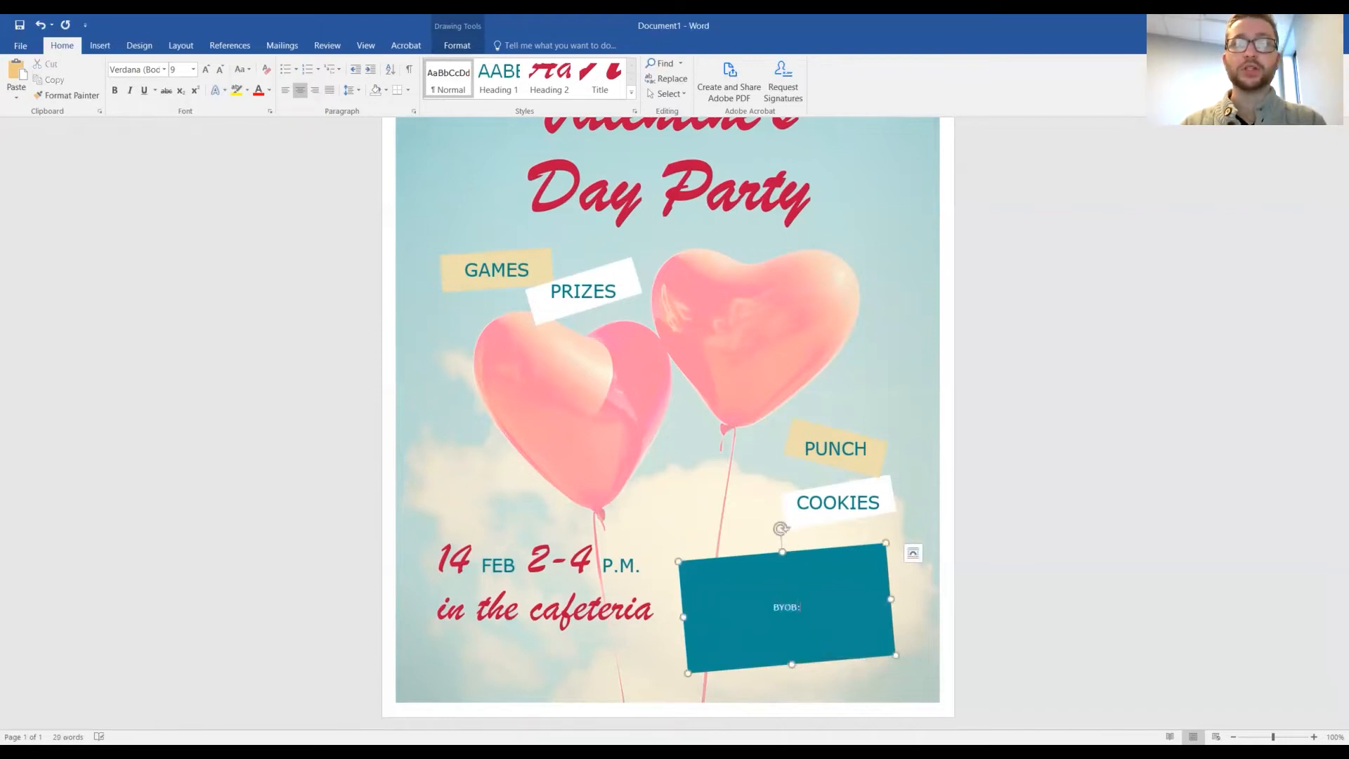
type(" Bring Y")
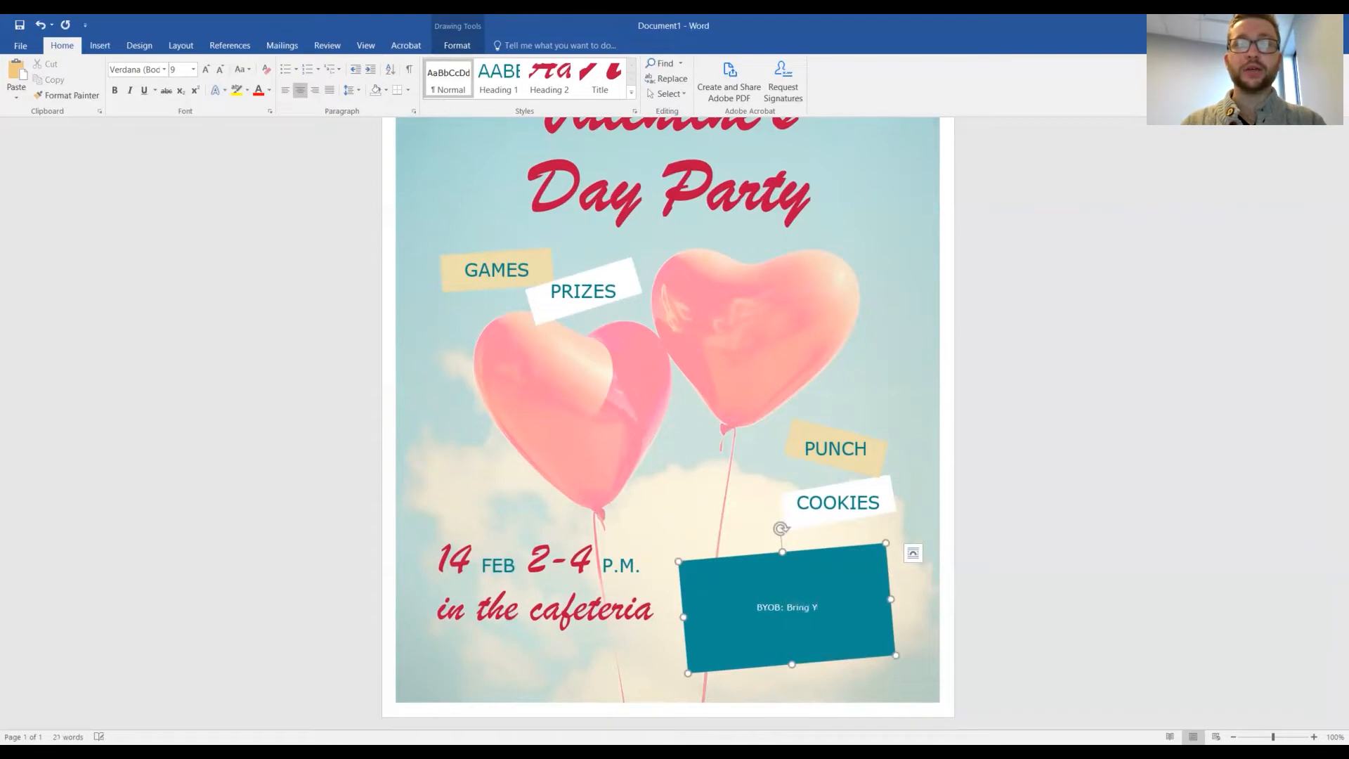
type("our Own")
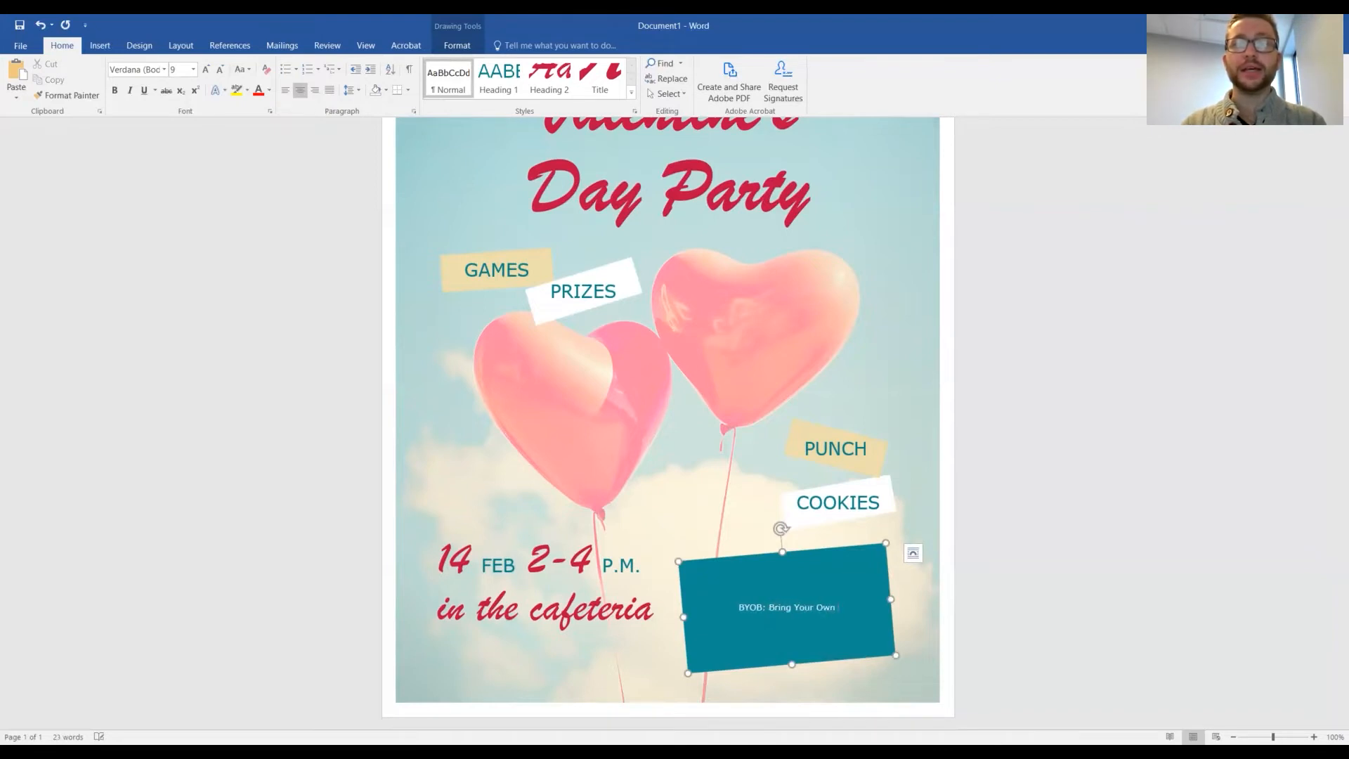
type(" B")
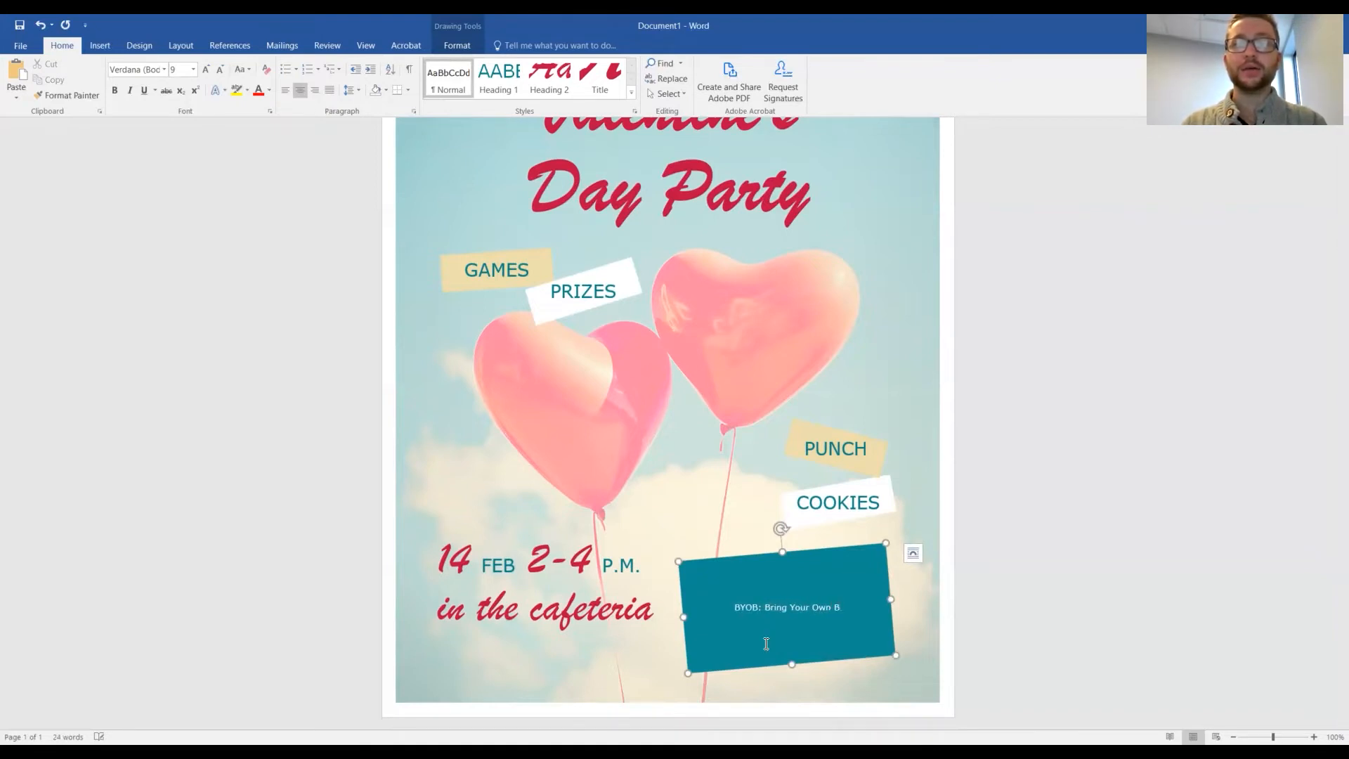
type("uddy!")
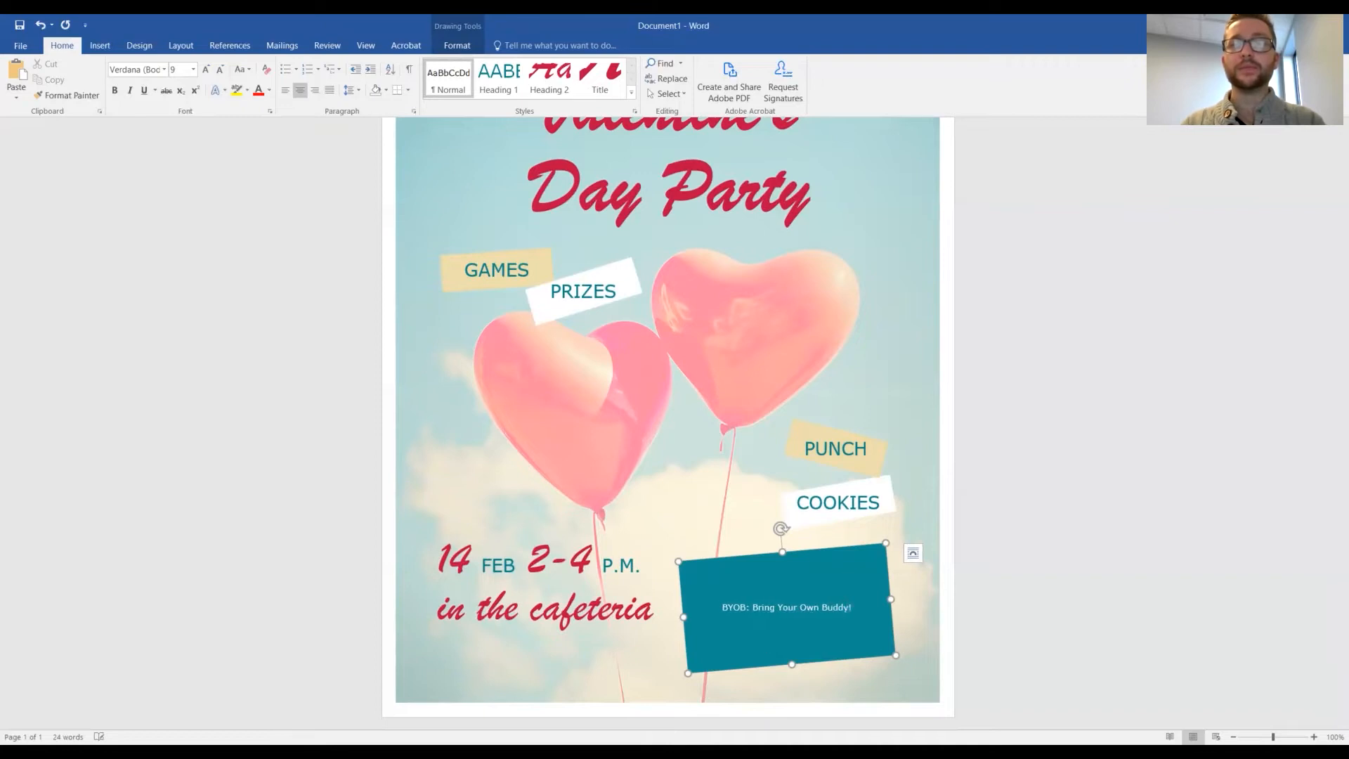
Continue the teal box text with "Must bring a dog to enter the party because dogs are the best."
type(" Must bring a")
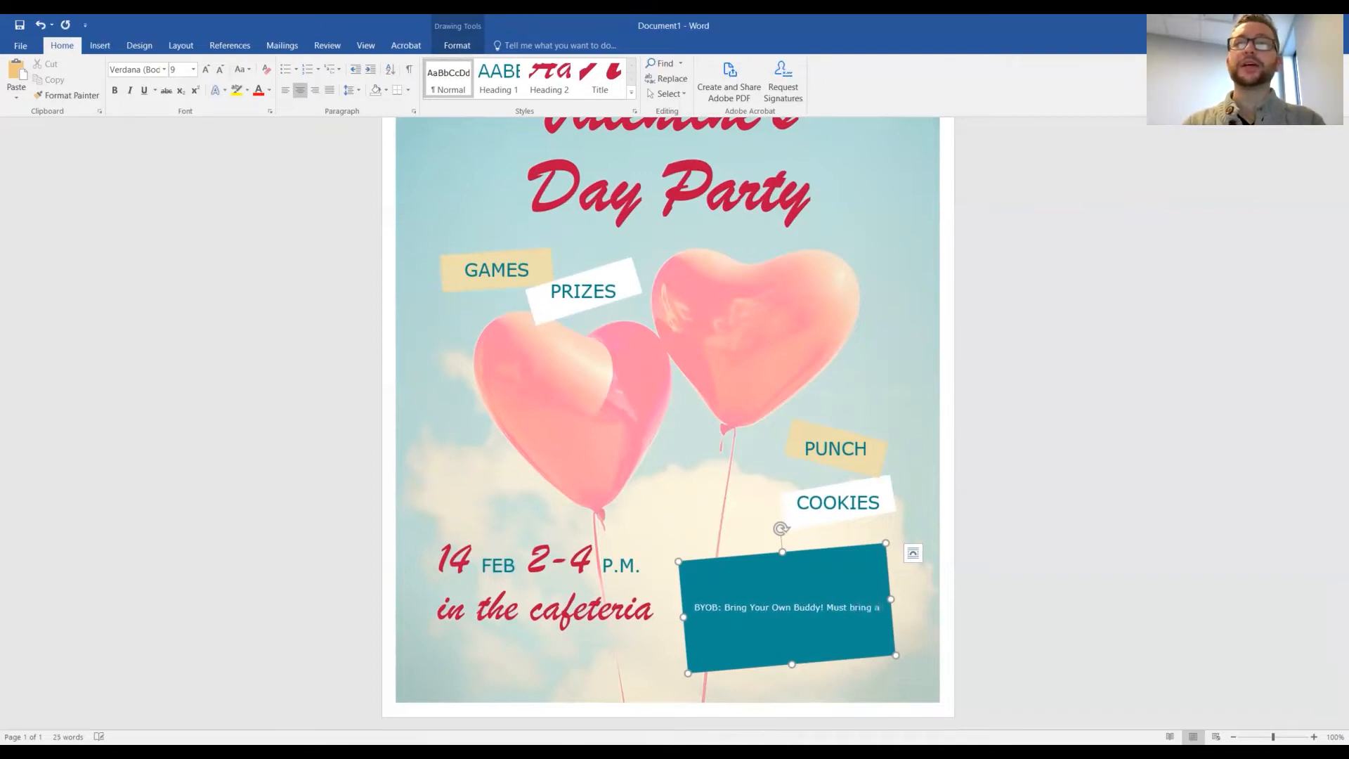
type(" dog to enter the par")
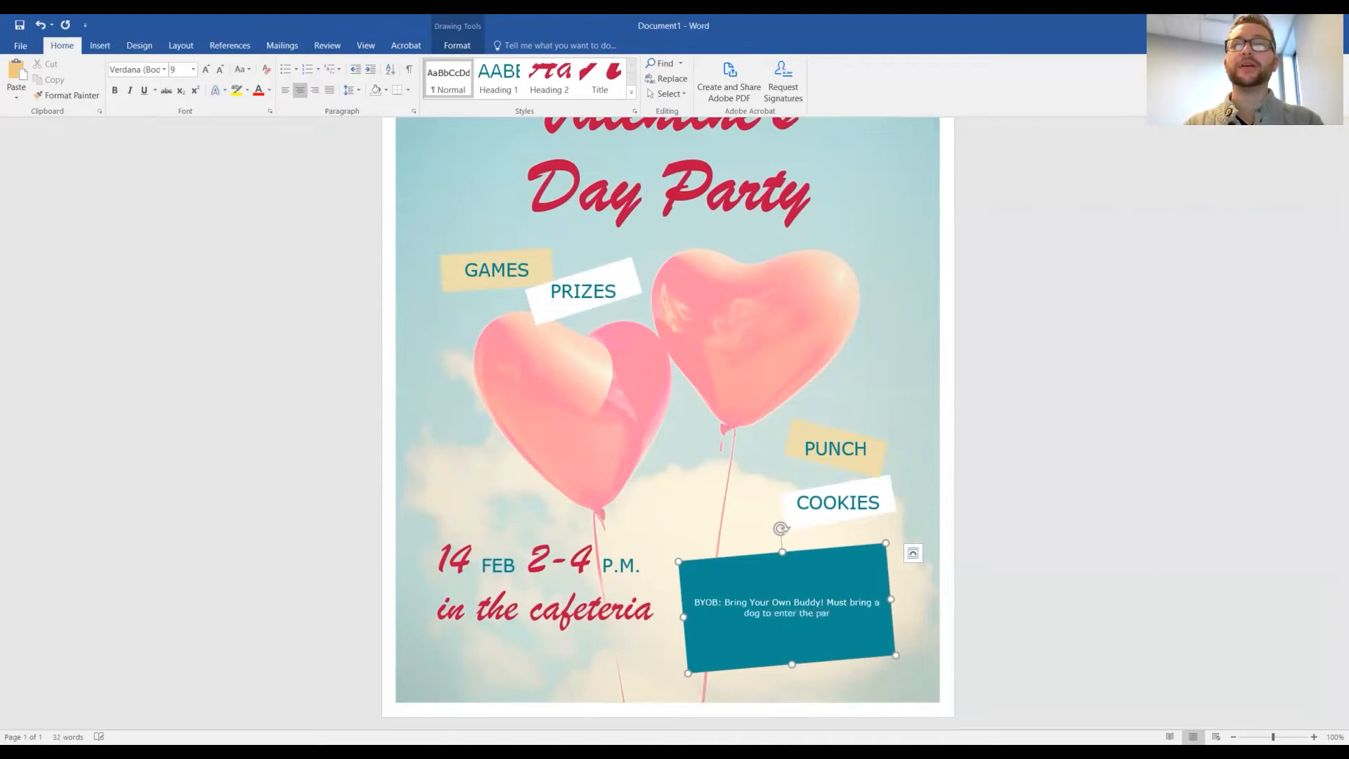
type("ty because dogs are the best. C")
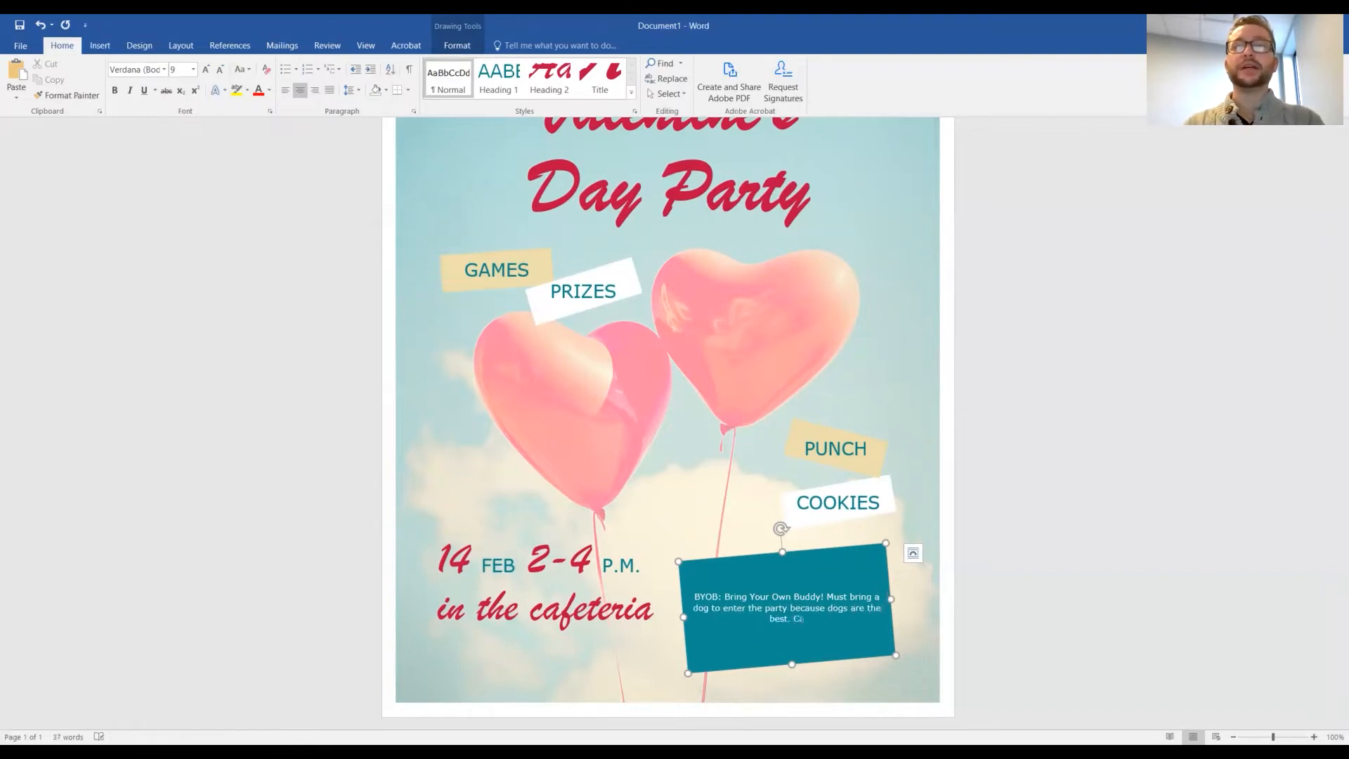
Finish the teal box text with "Cats are great too, but this is a puppy party not a cat party."
type("ats are great")
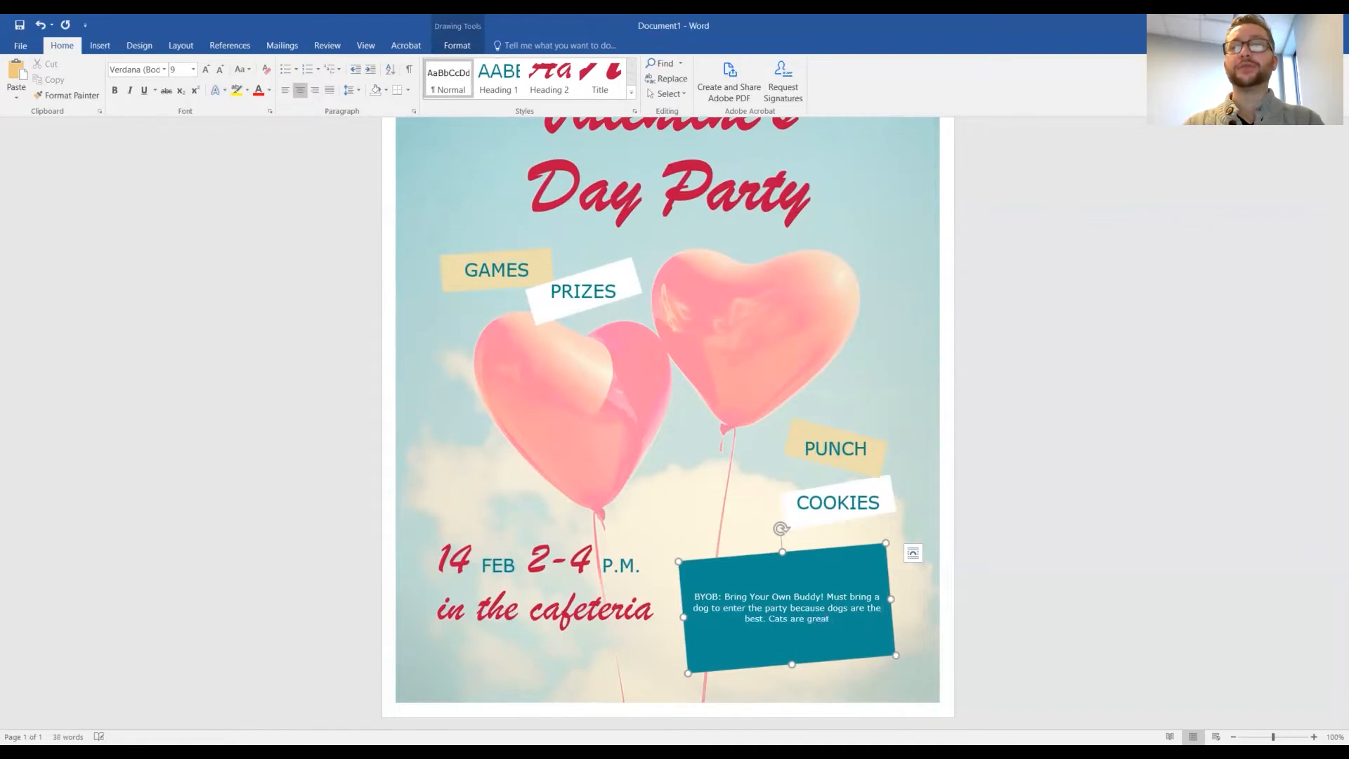
type(" too, but this is")
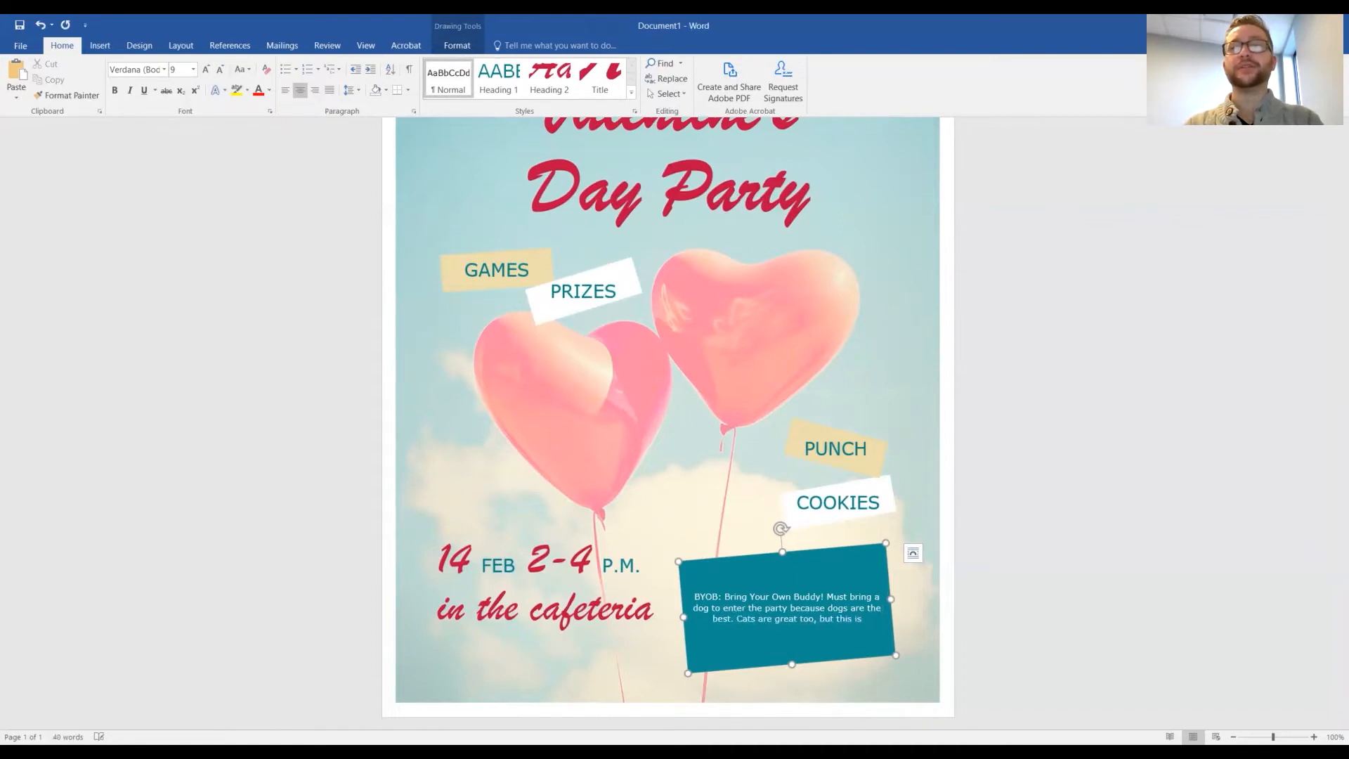
type(" a puppy p")
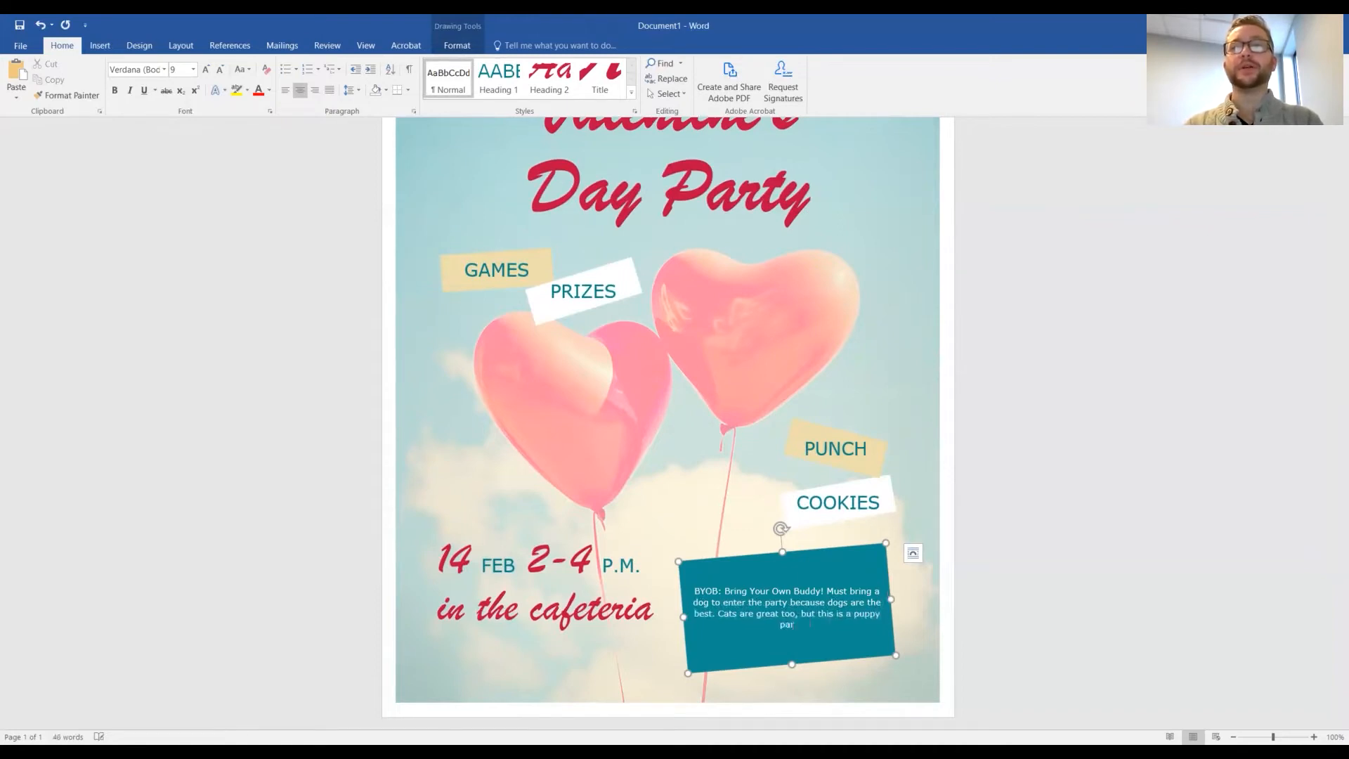
type("arty not a cat party.")
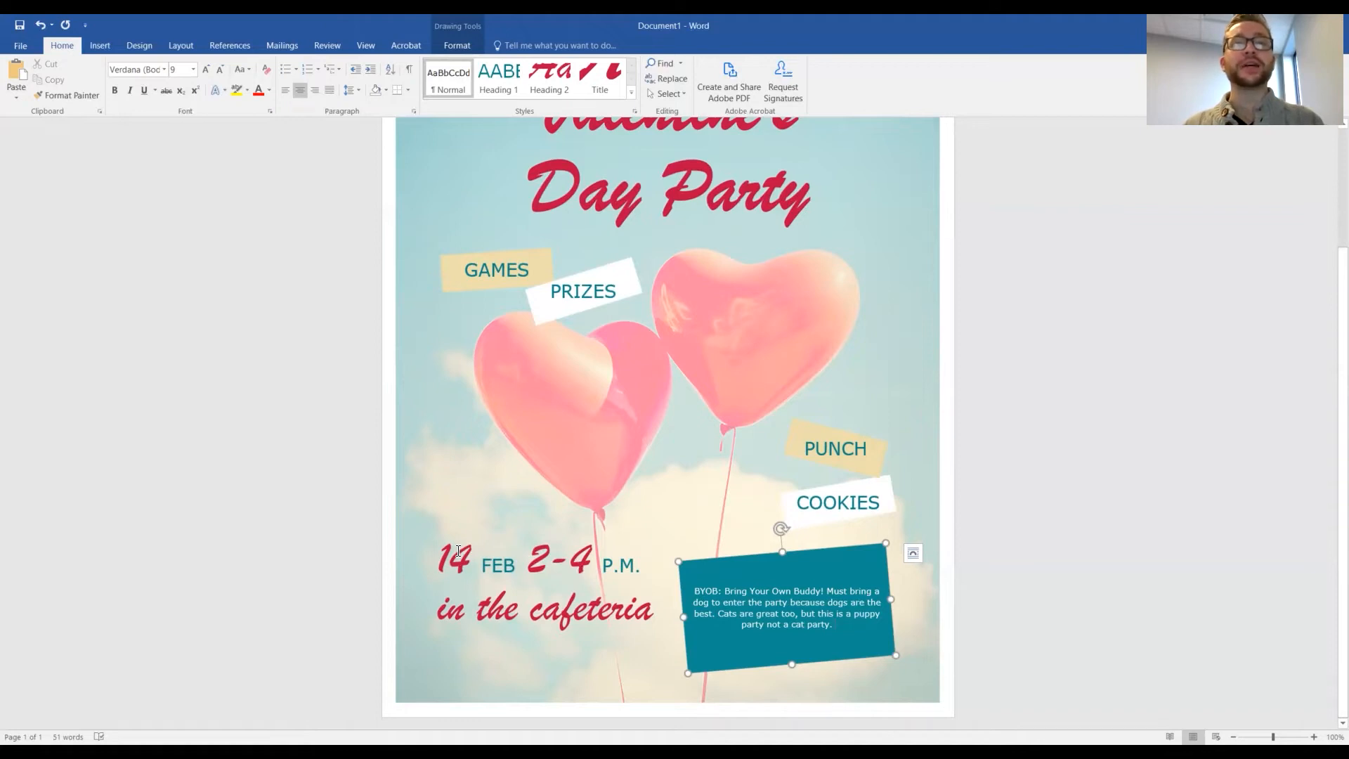
Change the event hours to "7-10" and replace "in the cafeteria" with "KHCPL Moon Location"
double_click(557, 549)
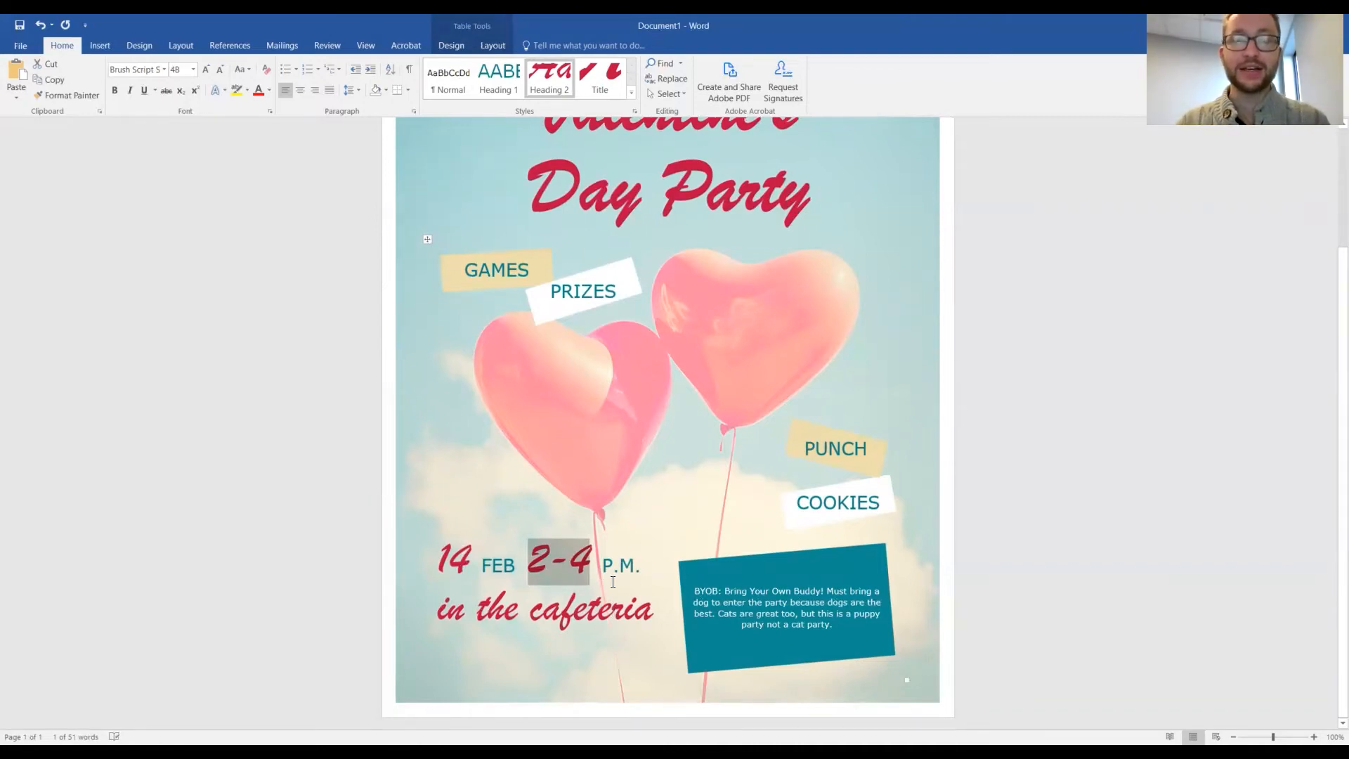
type("7-10")
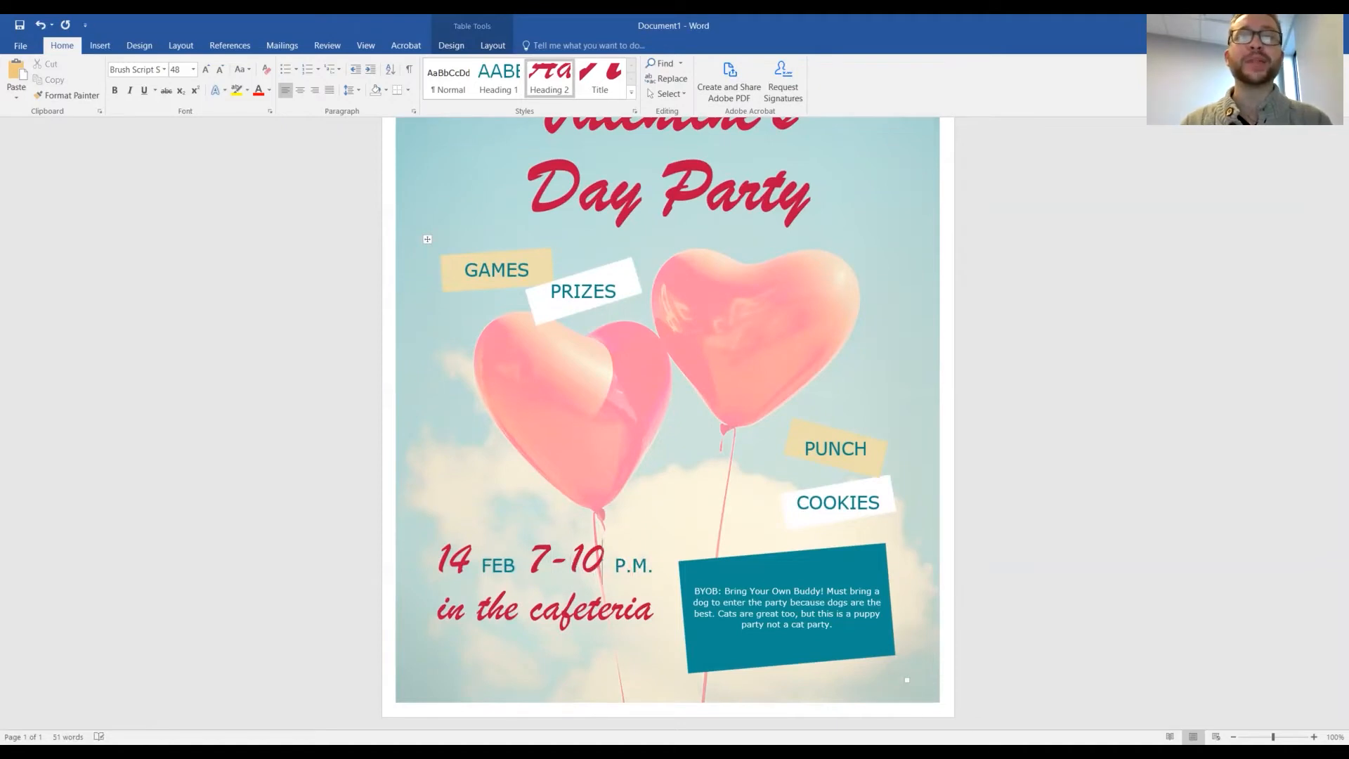
triple_click(562, 597)
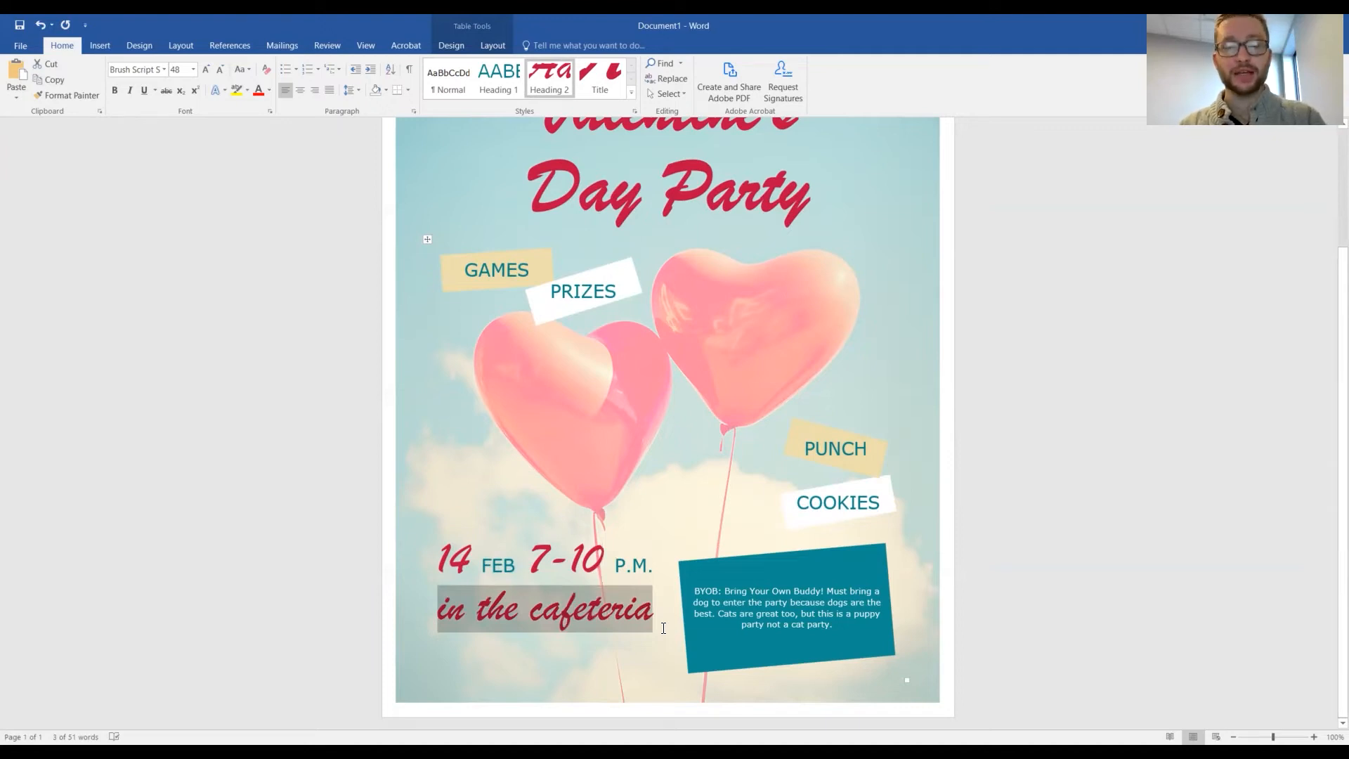
type("KHCPL")
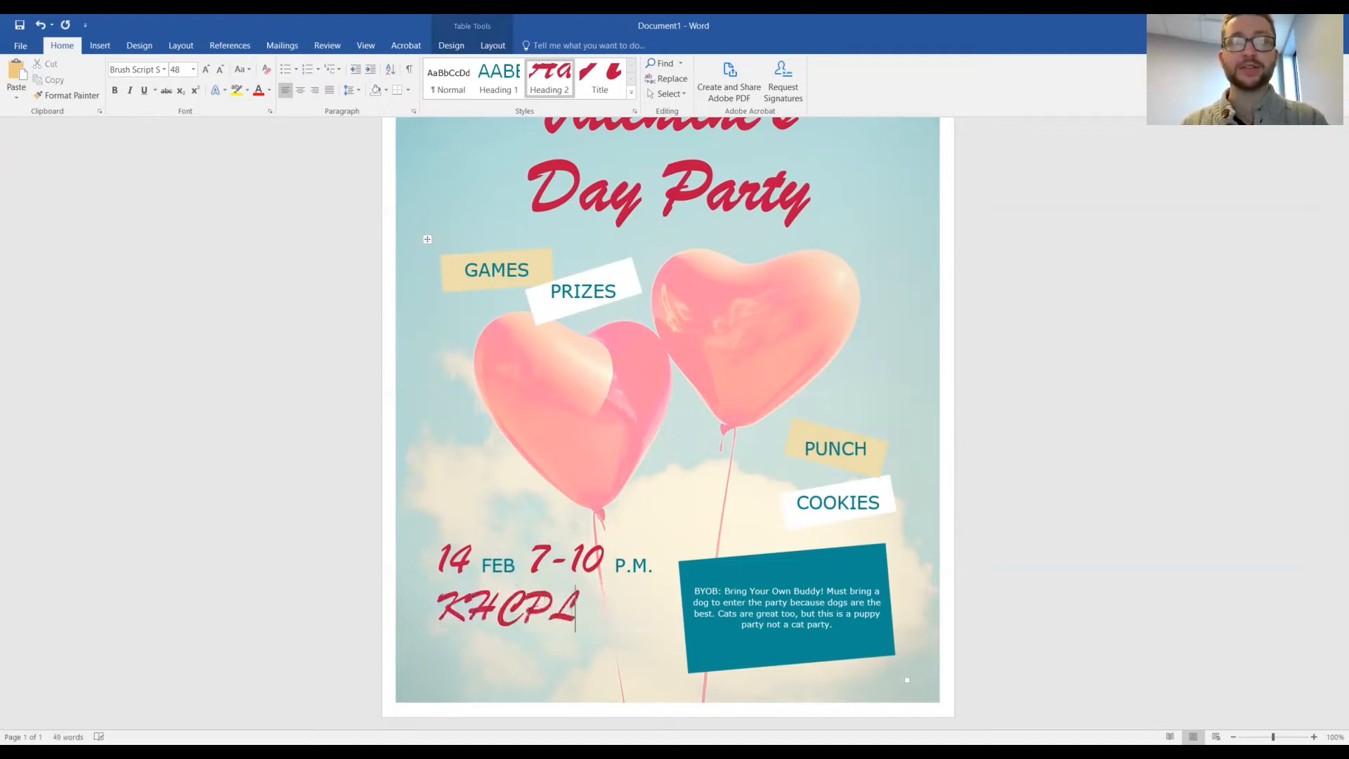
type(" Moon Location")
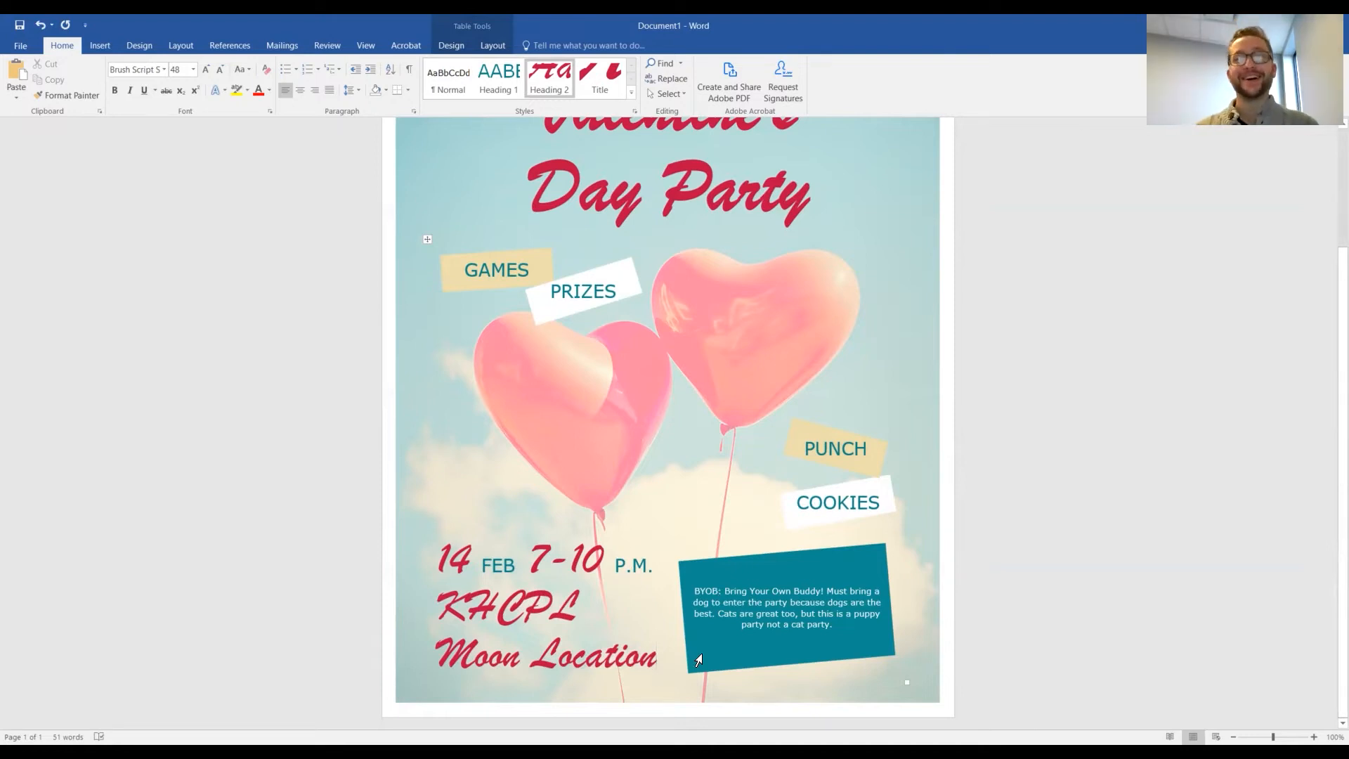
Open the page header for editing and delete the heart balloons background picture
scroll(708, 626, "up", 3)
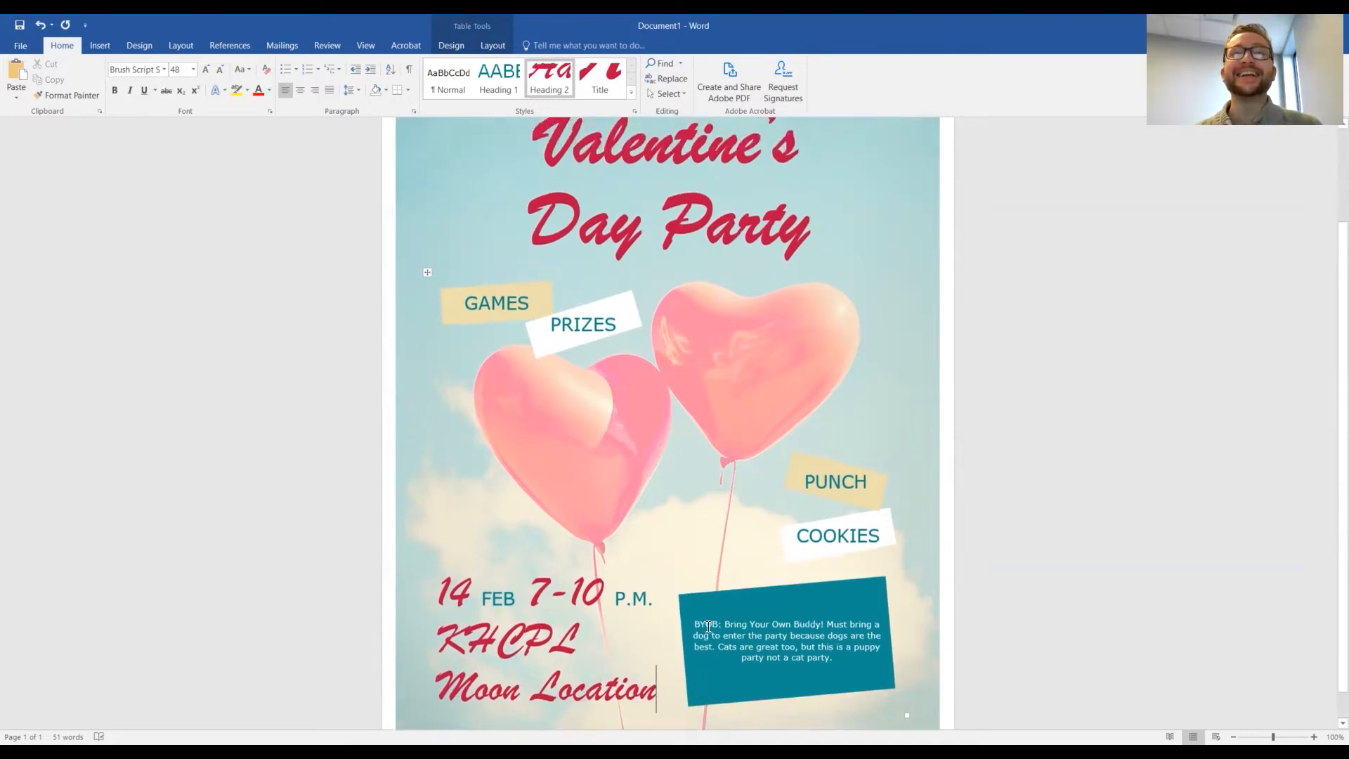
scroll(708, 626, "down", 1)
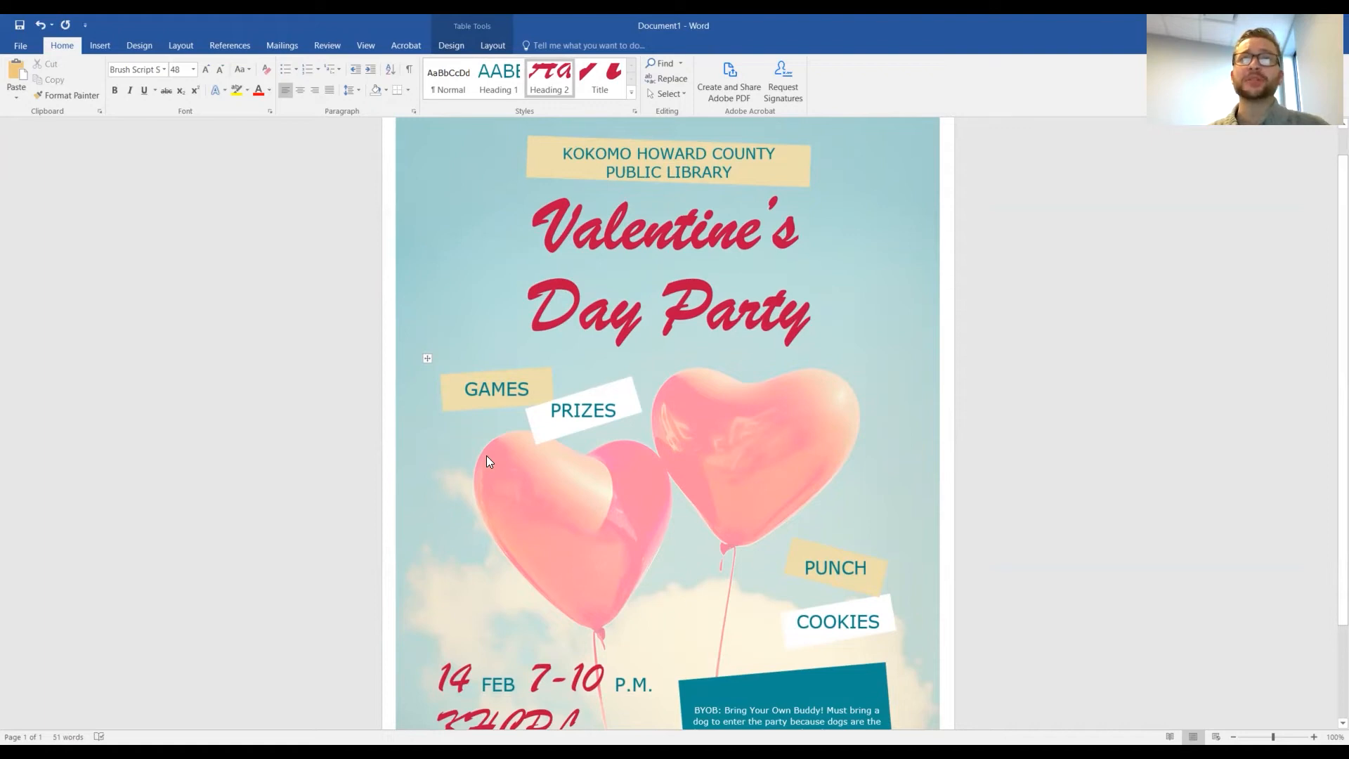
scroll(548, 534, "down", 3)
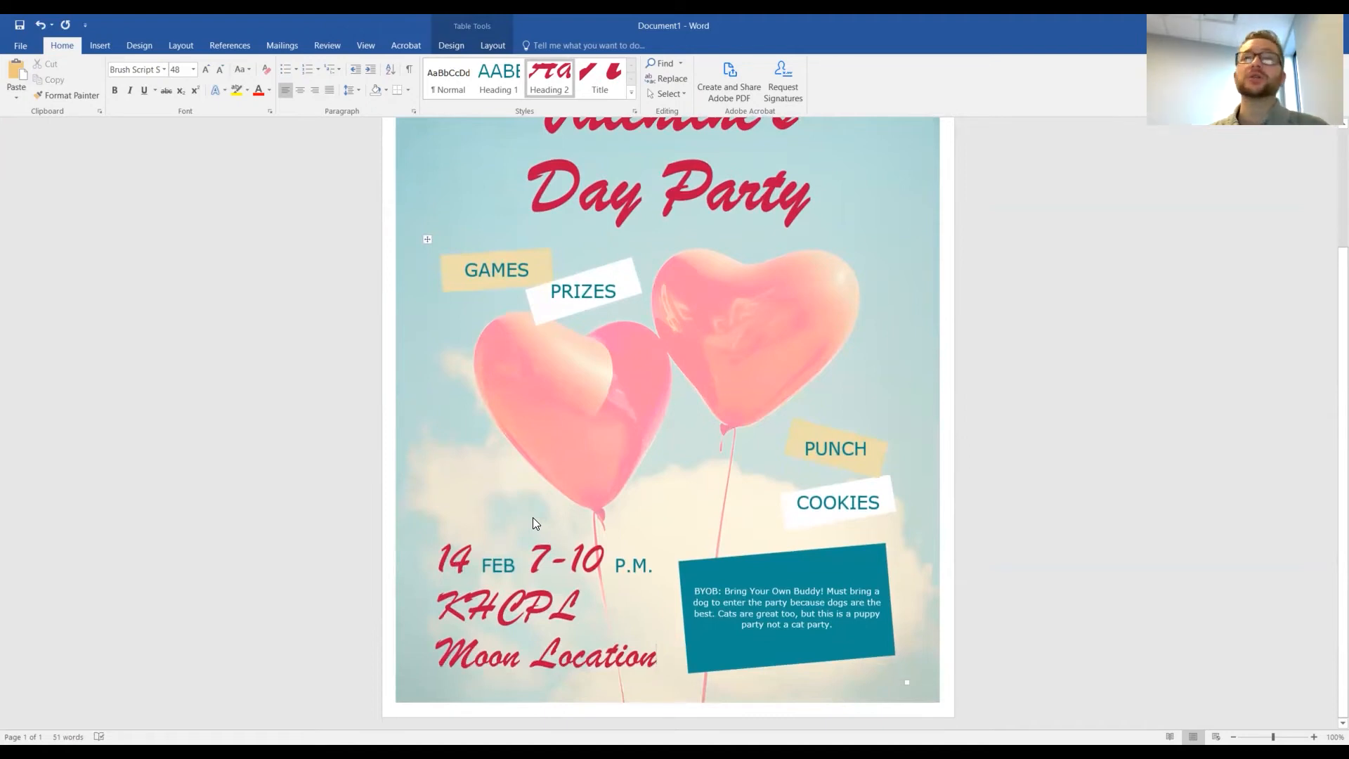
scroll(530, 517, "up", 1)
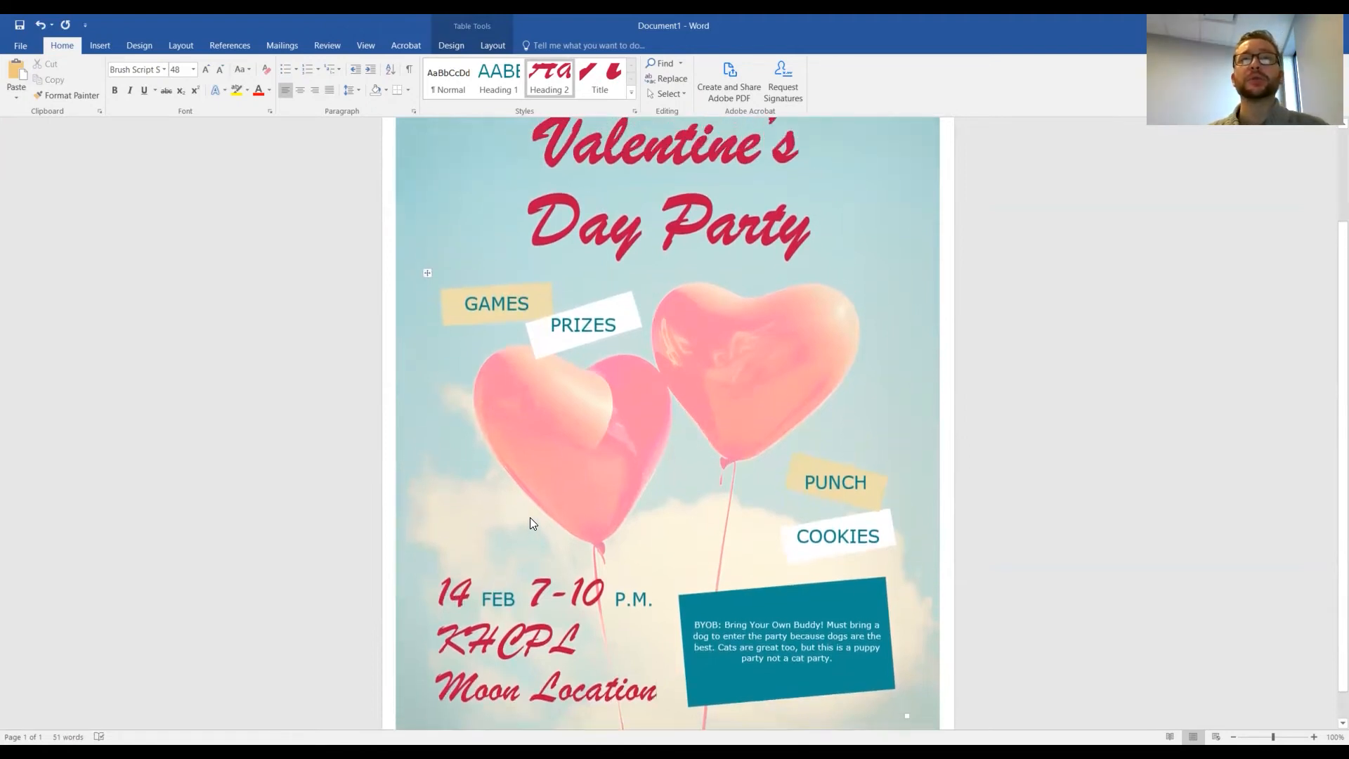
scroll(530, 520, "up", 3)
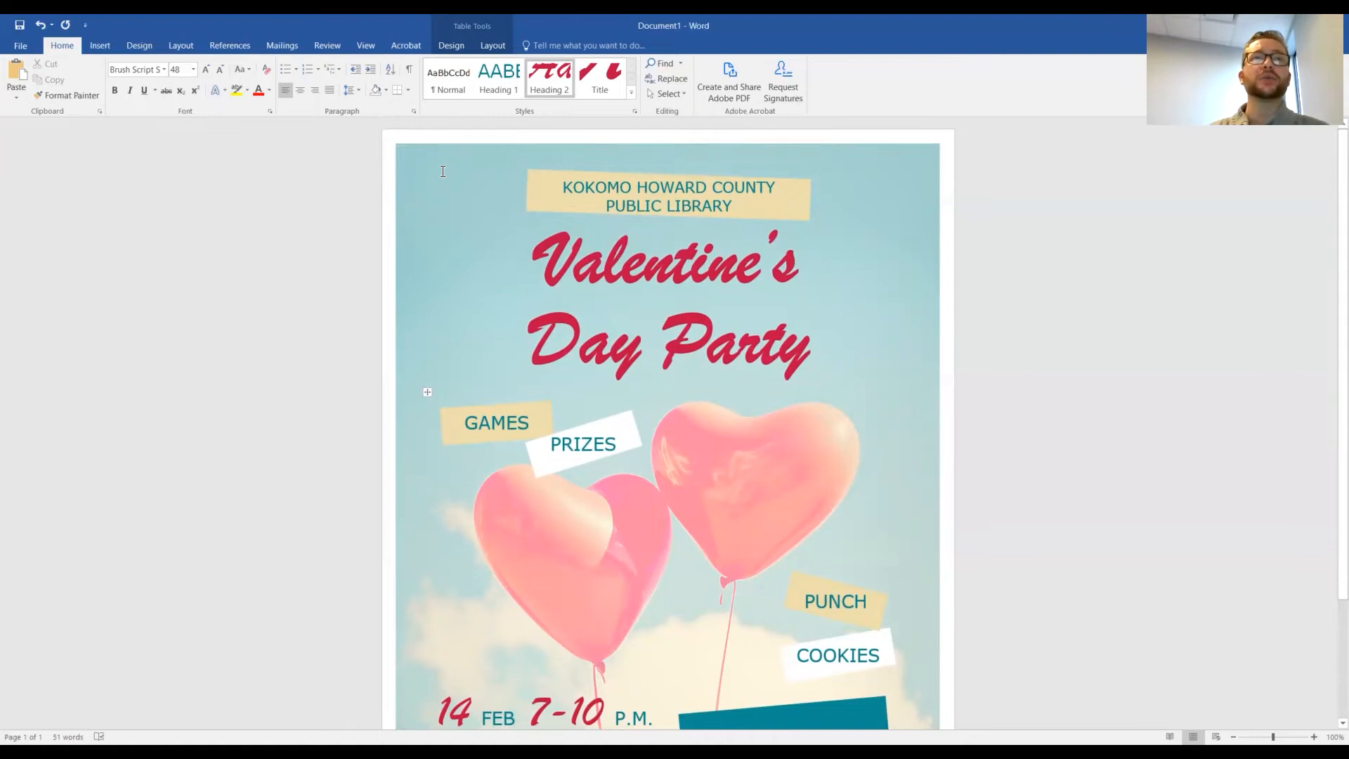
left_click(412, 149)
scroll(512, 205, "down", 2)
scroll(483, 188, "up", 2)
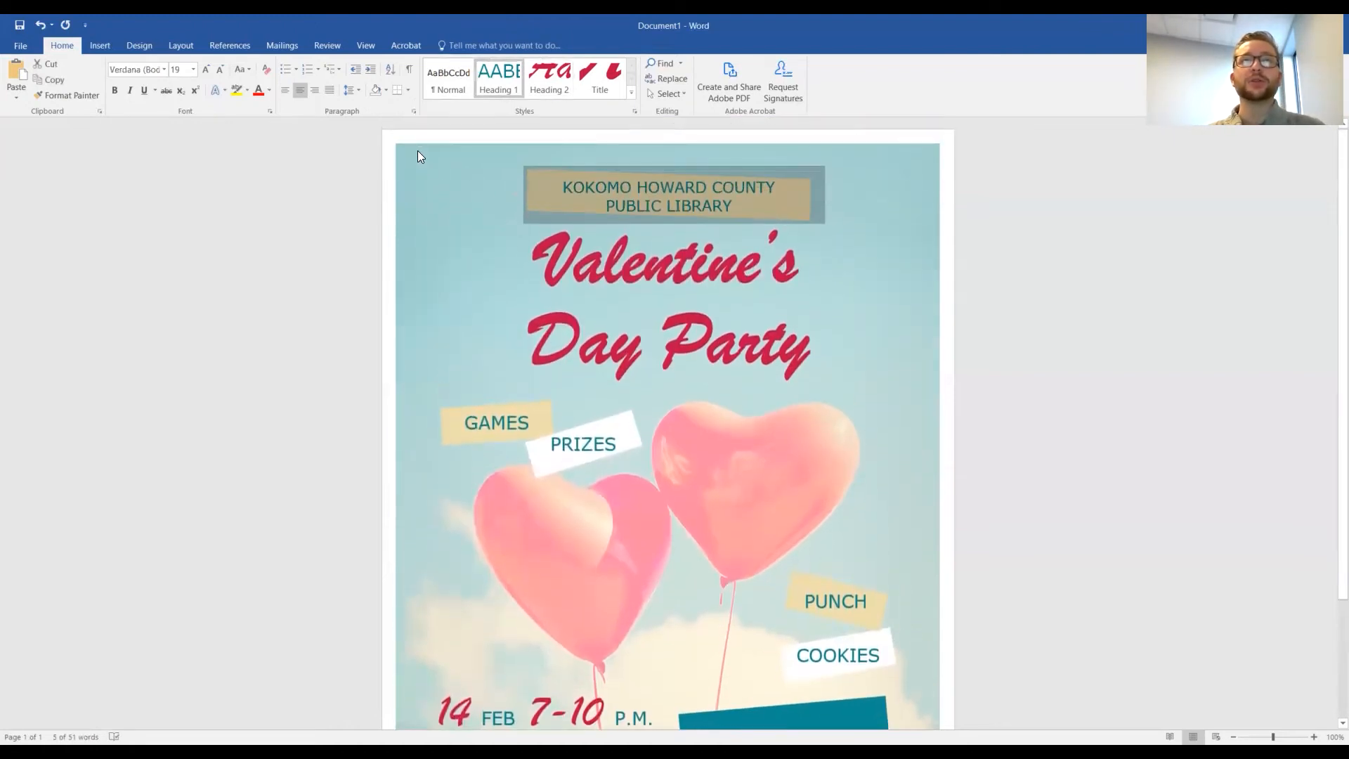
double_click(418, 150)
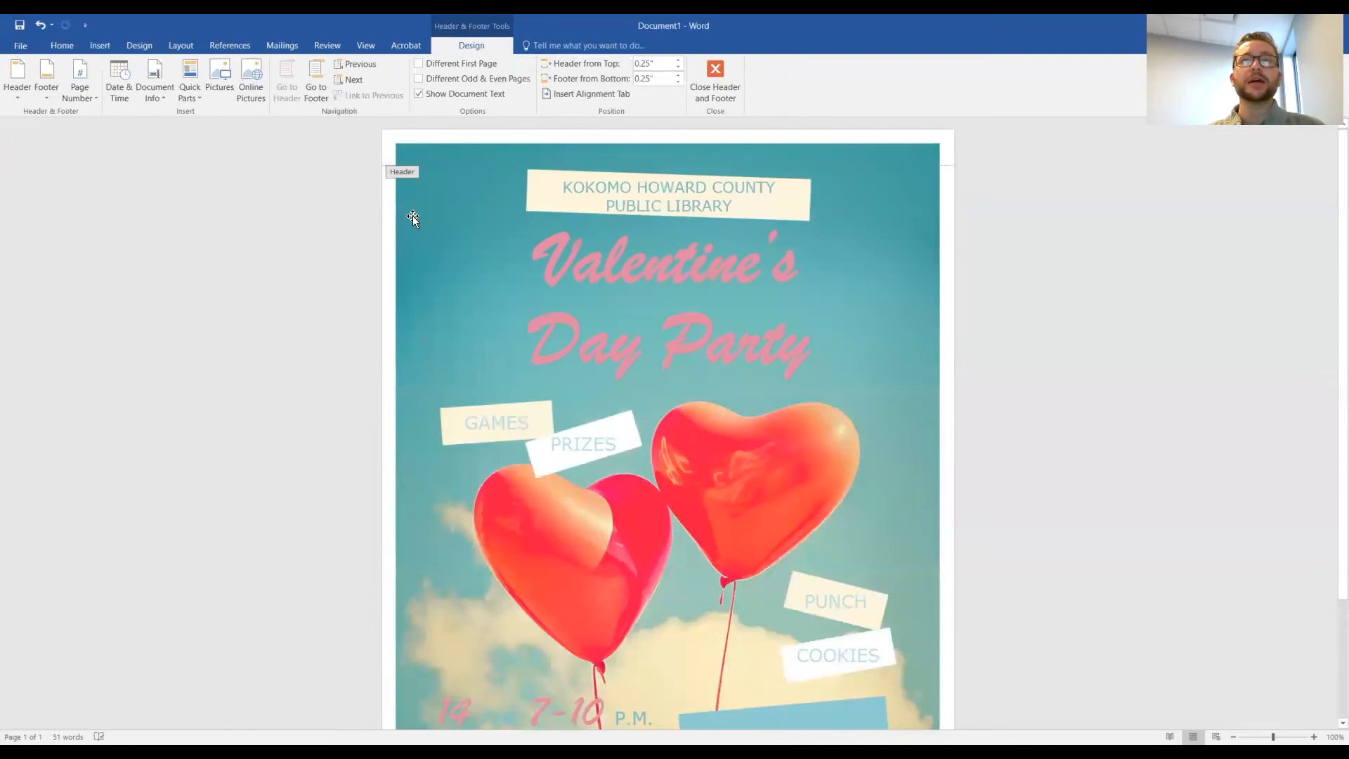
left_click(449, 230)
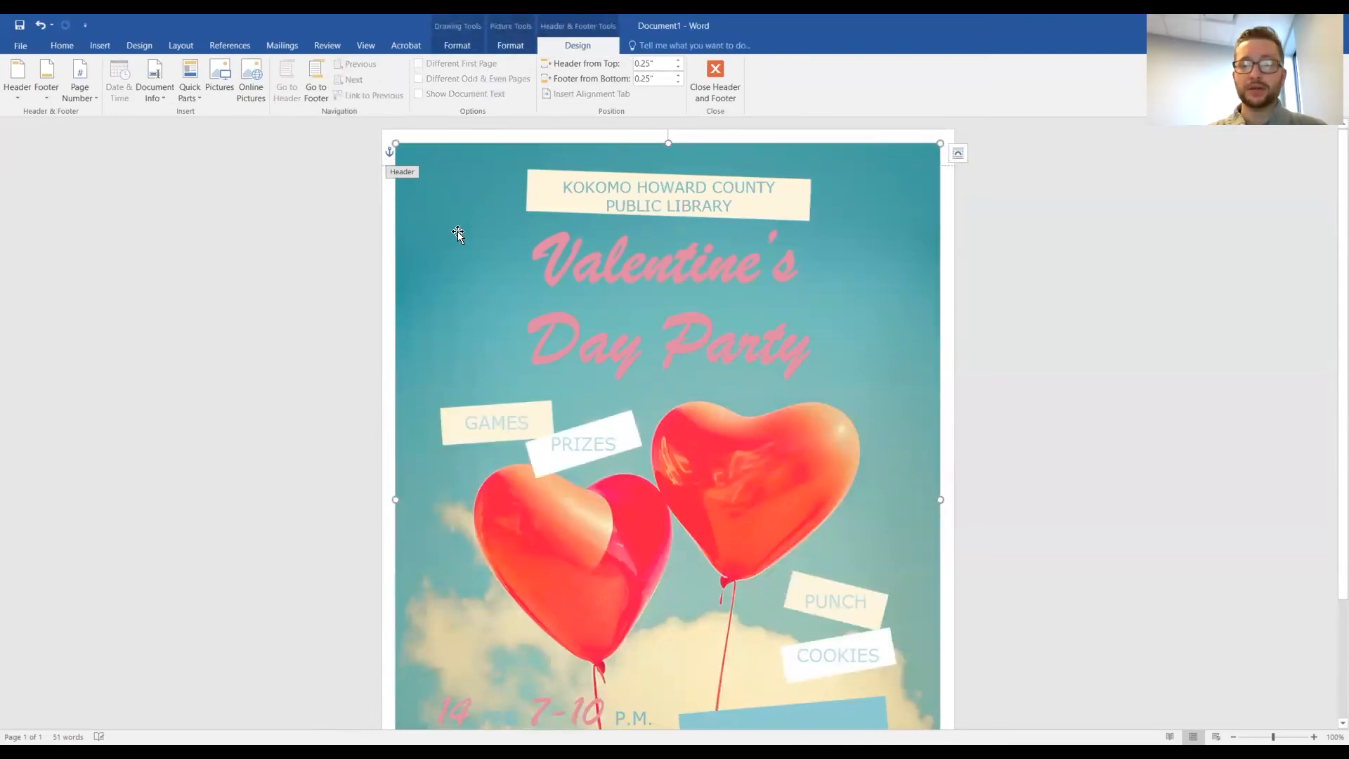
key("Delete")
Insert the picture of the dog with red heart balloons from the Downloads folder into the header
scroll(610, 594, "down", 2)
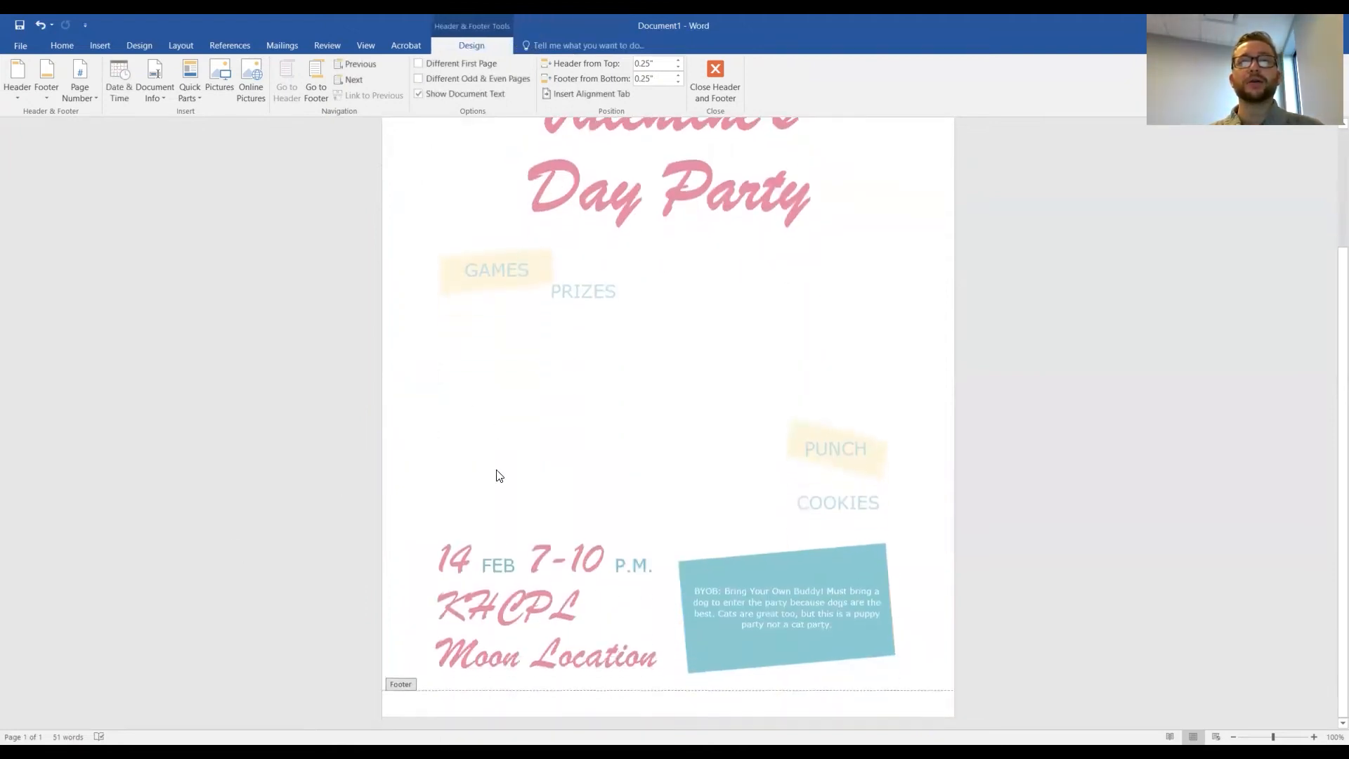
scroll(494, 440, "up", 3)
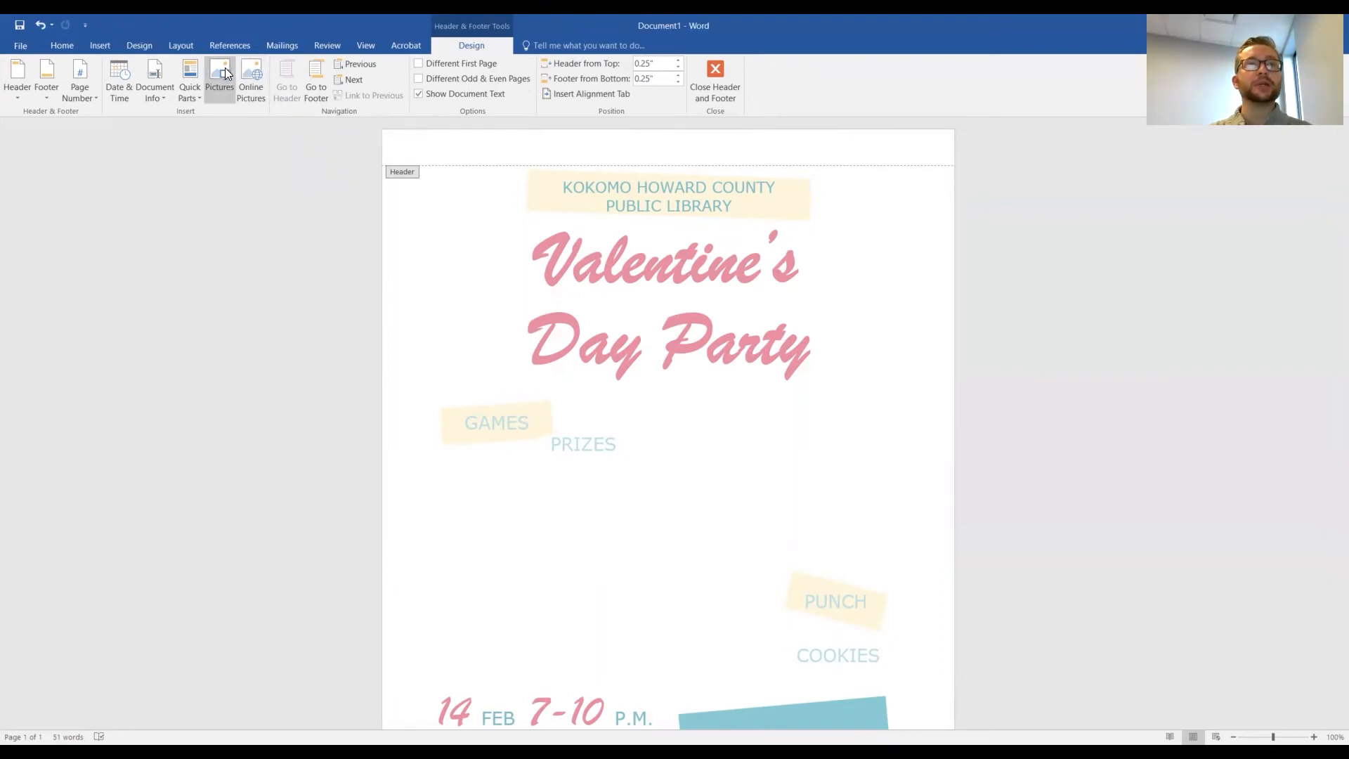
left_click(216, 88)
scroll(88, 116, "up", 1)
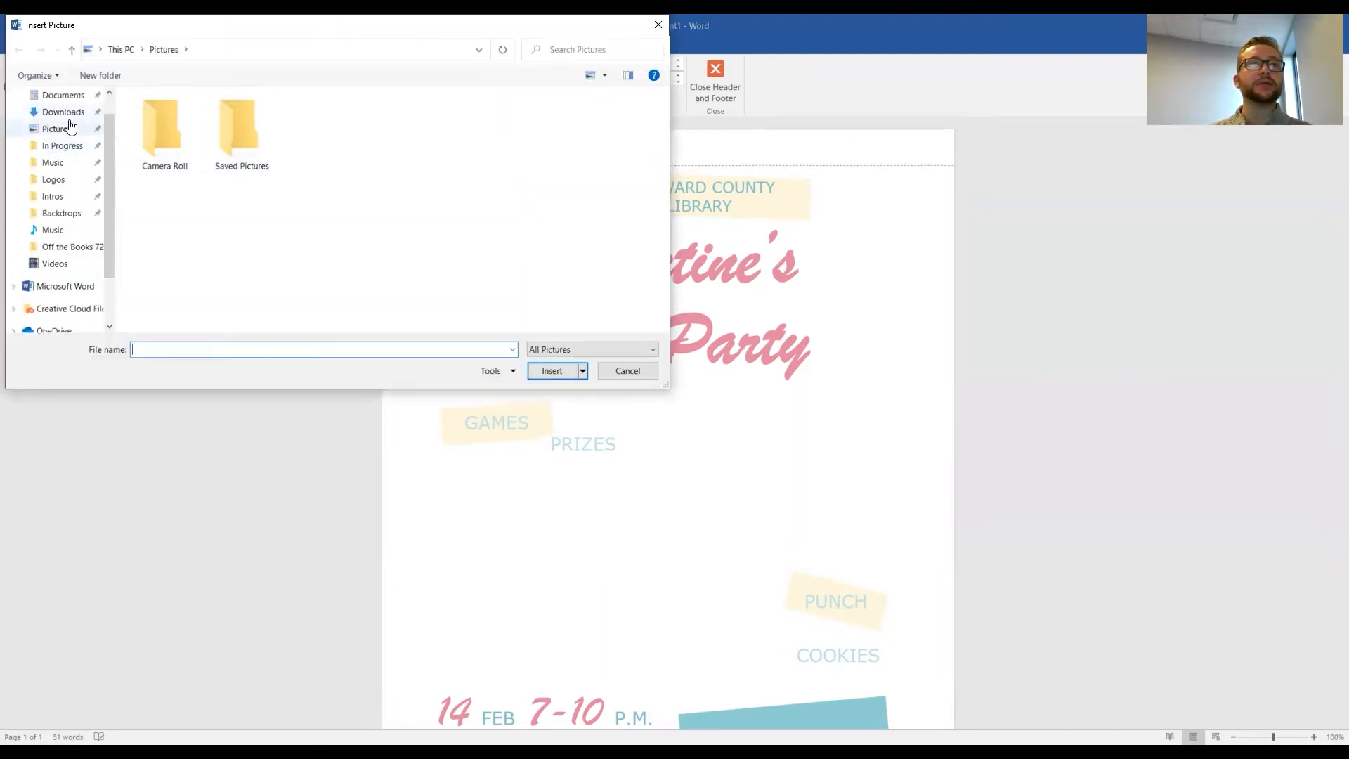
left_click(65, 113)
left_click(162, 140)
left_click(548, 371)
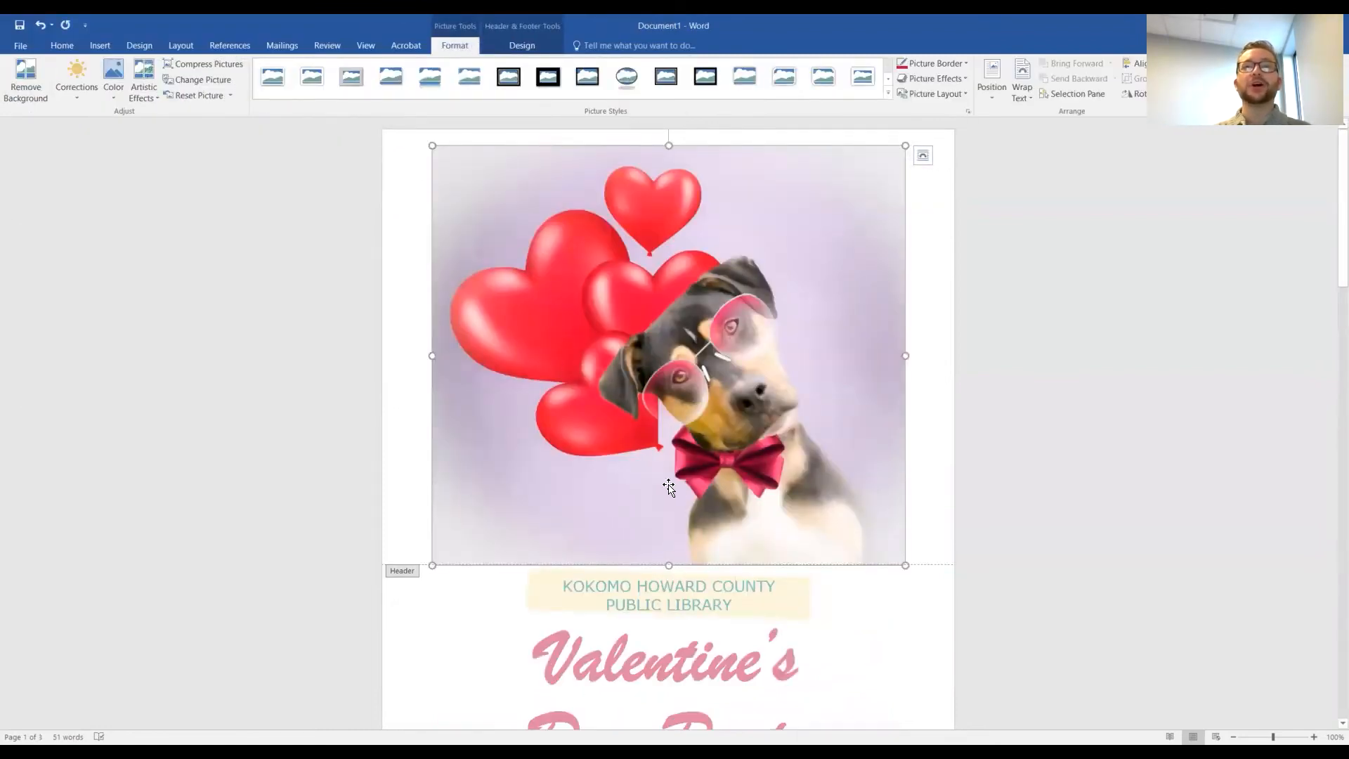
Enlarge the dog picture in the header beyond the page width and set its text wrapping to In Front of Text
scroll(879, 499, "down", 2)
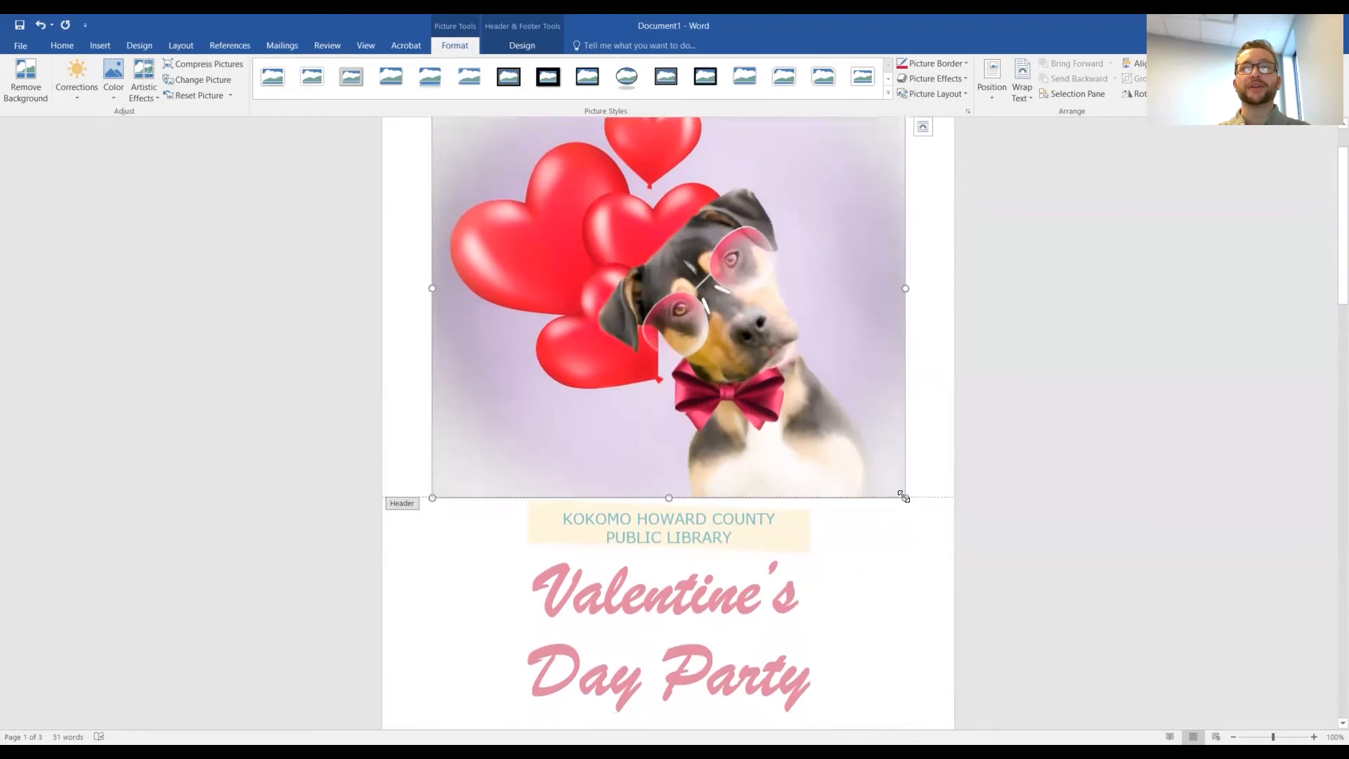
left_click_drag(1038, 698, 1039, 698)
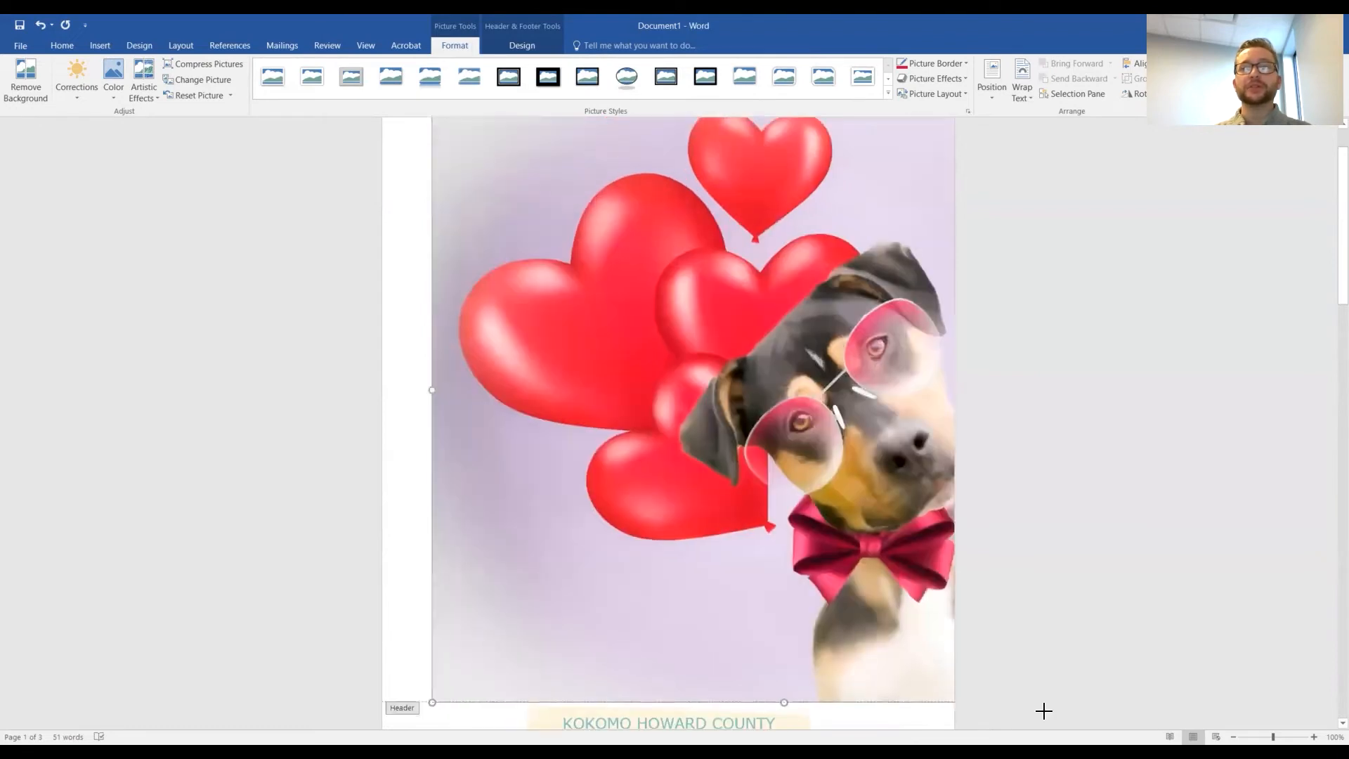
scroll(977, 618, "up", 2)
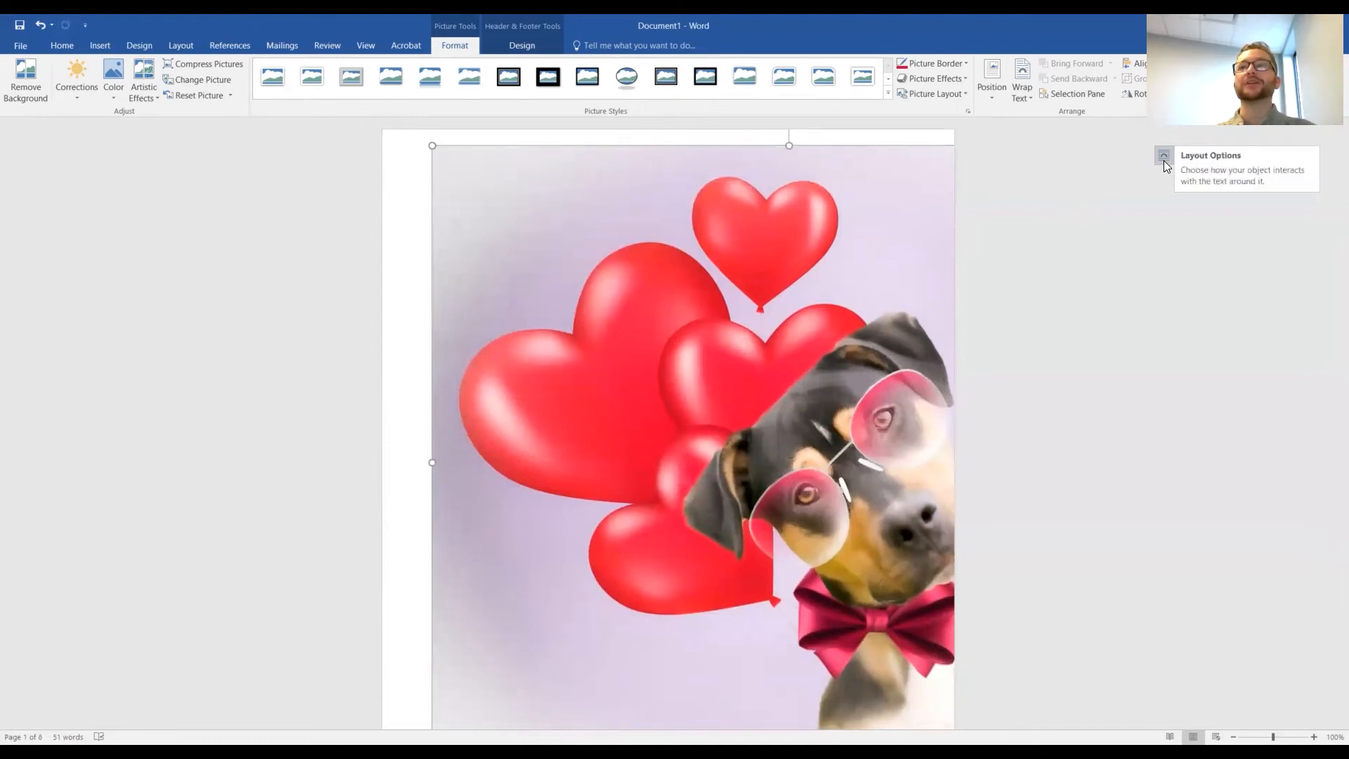
left_click(1164, 156)
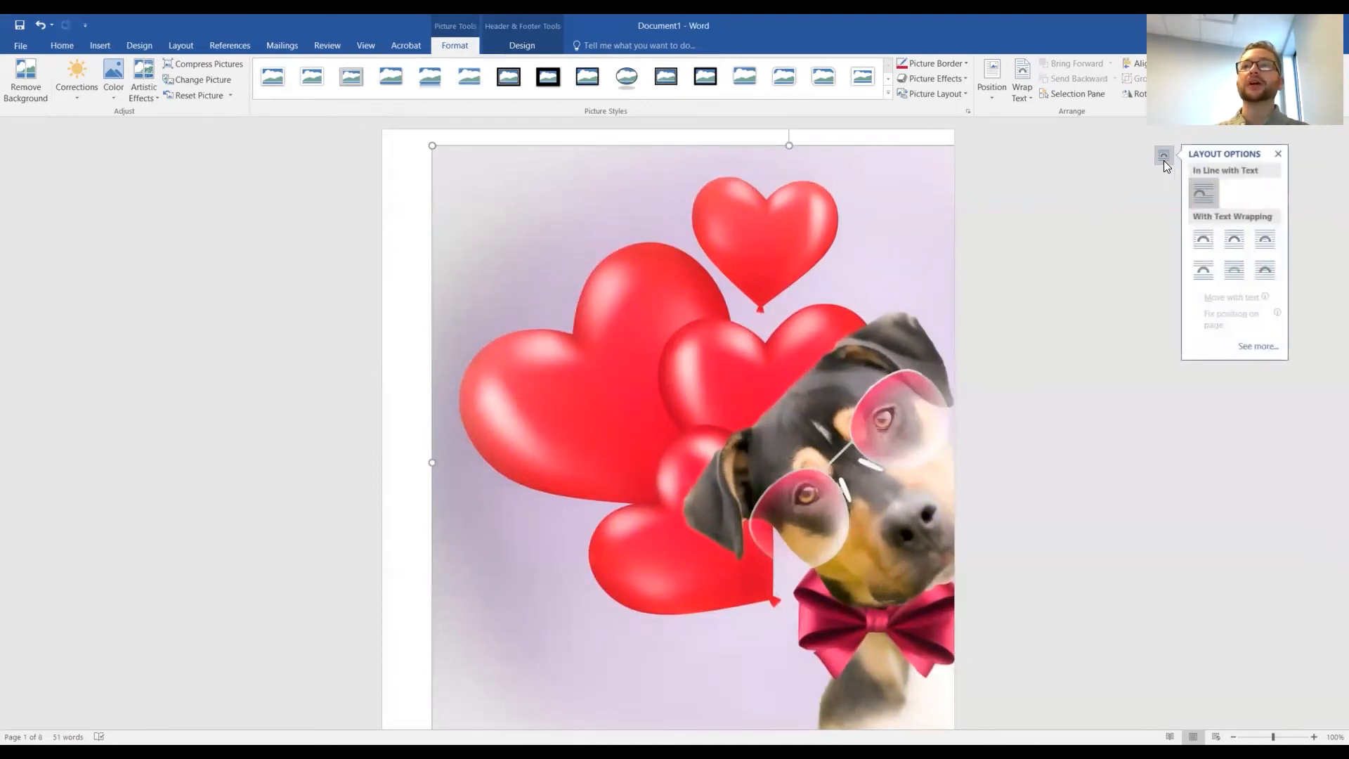
left_click(1262, 273)
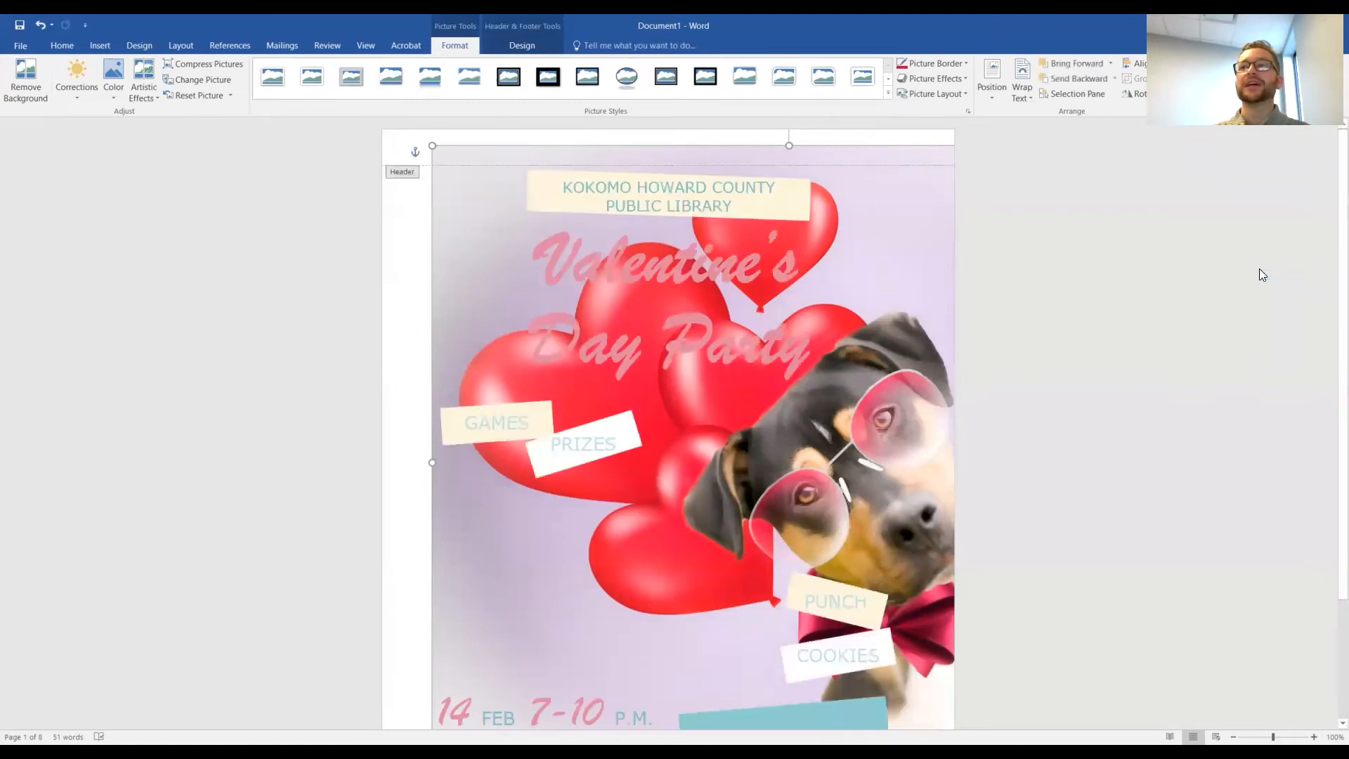
Move the dog picture over the page margins and enlarge it from its corners until it covers the whole page
left_click_drag(427, 148, 368, 140)
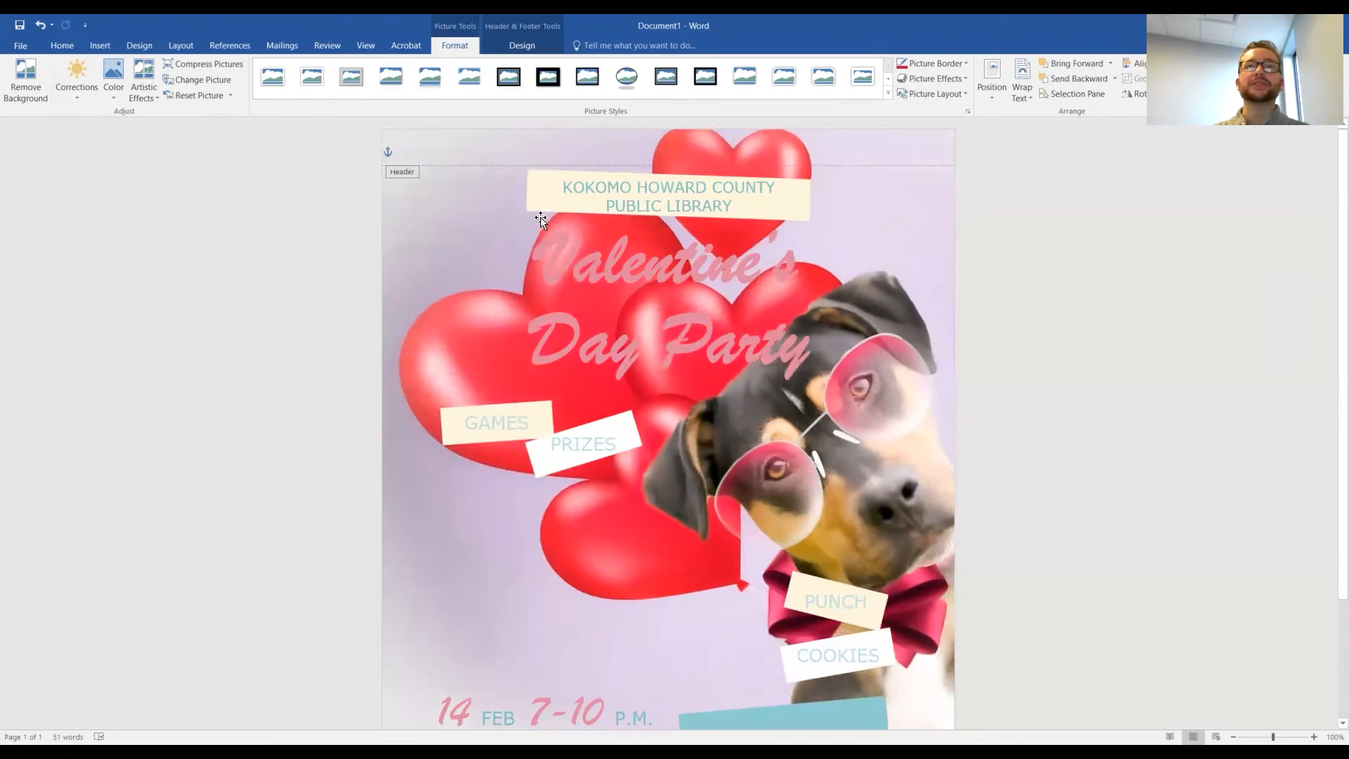
scroll(625, 353, "down", 3)
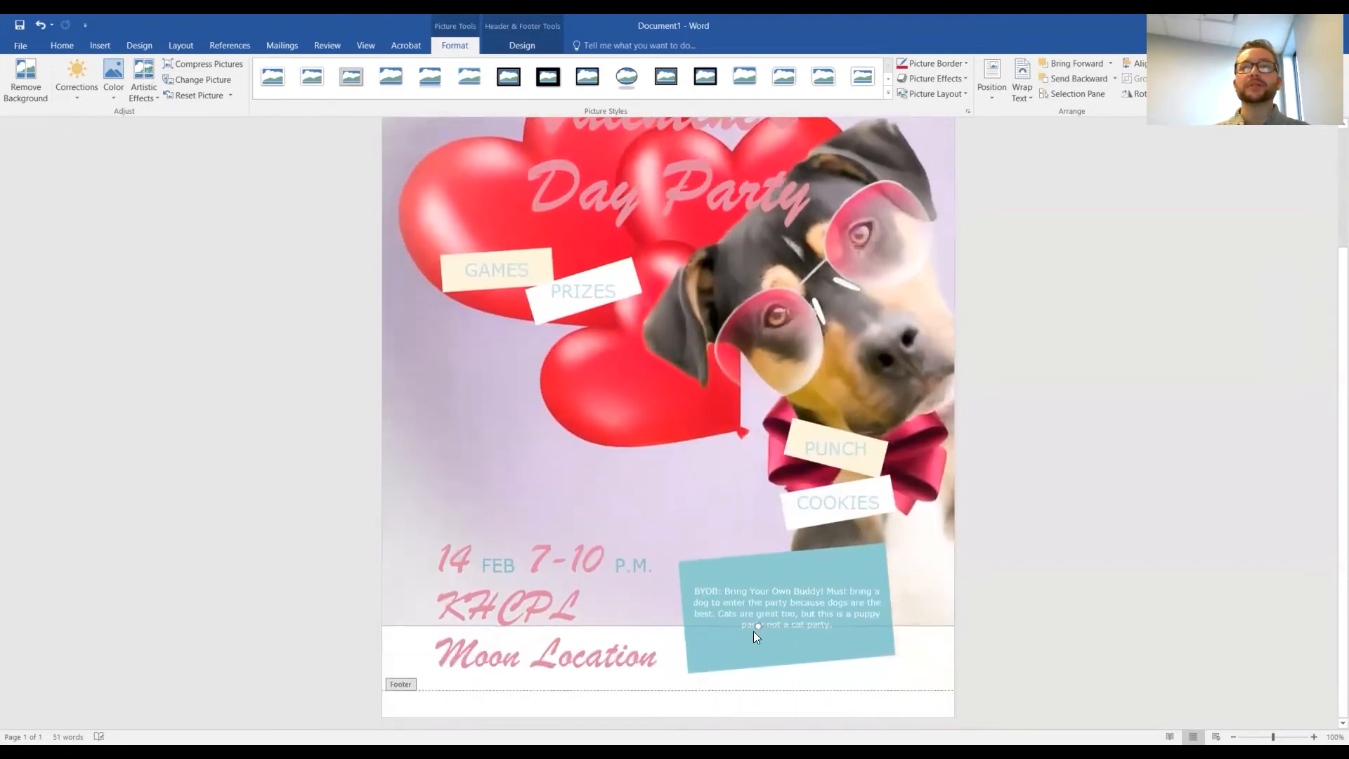
left_click_drag(496, 492, 336, 558)
left_click_drag(914, 571, 831, 595)
scroll(907, 352, "up", 3)
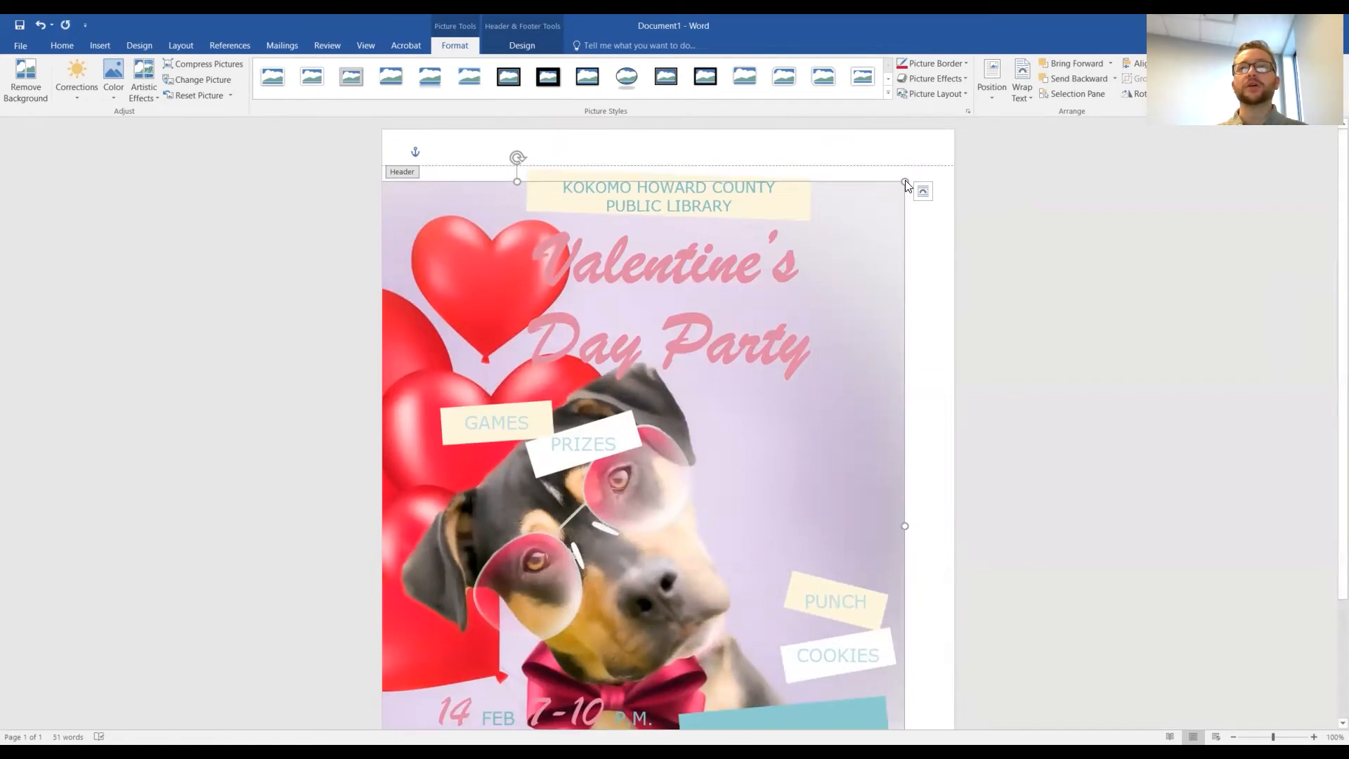
left_click_drag(905, 181, 981, 160)
scroll(777, 404, "down", 3)
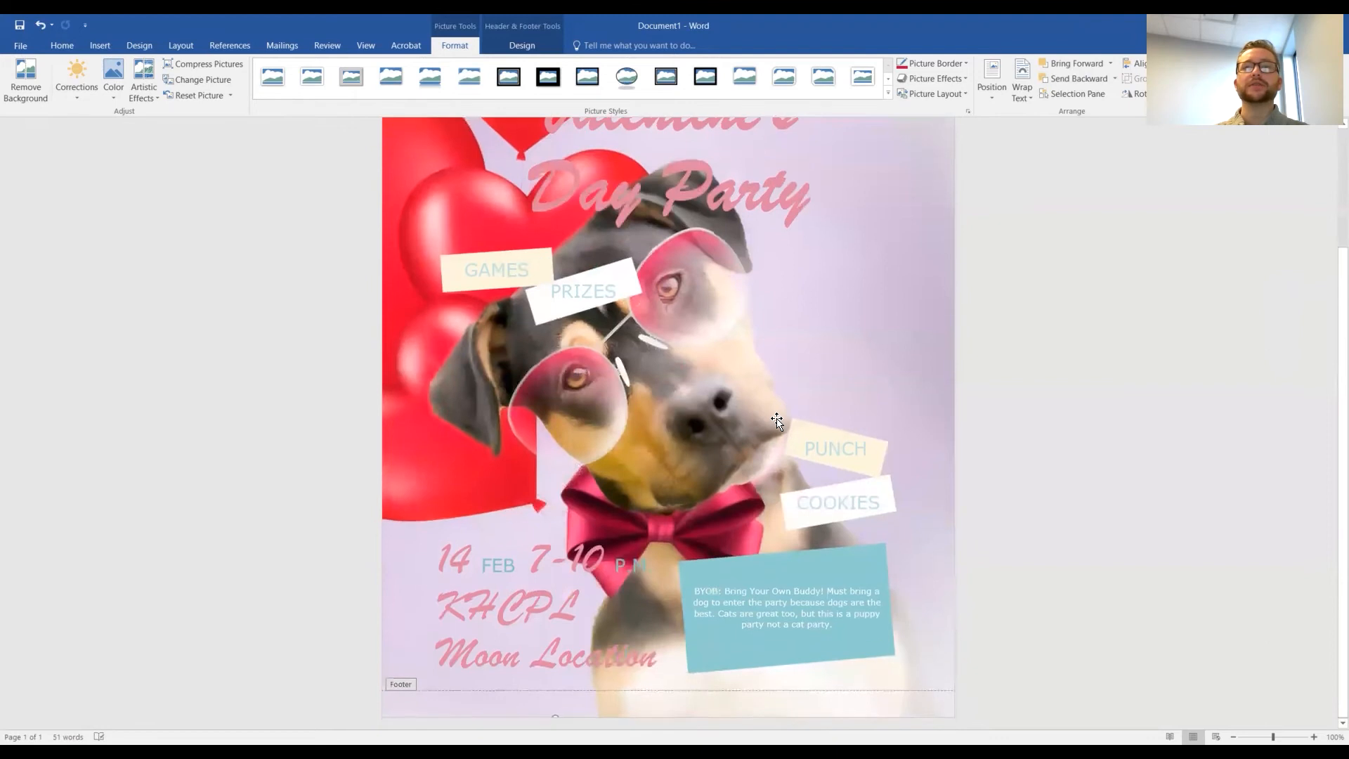
Shift the dog picture rightward so more of the heart balloons fits on the page, and close the header
left_click_drag(780, 353, 861, 354)
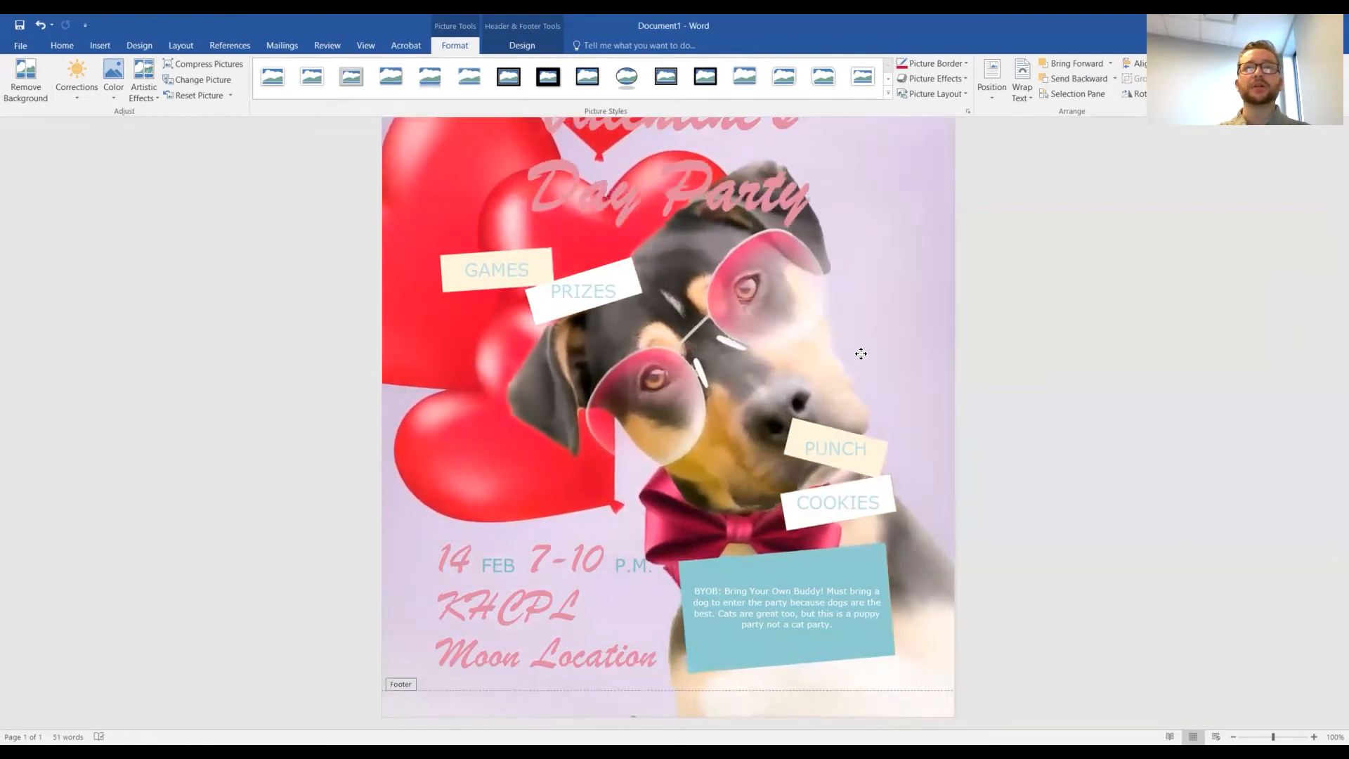
scroll(858, 392, "up", 5)
scroll(859, 395, "down", 5)
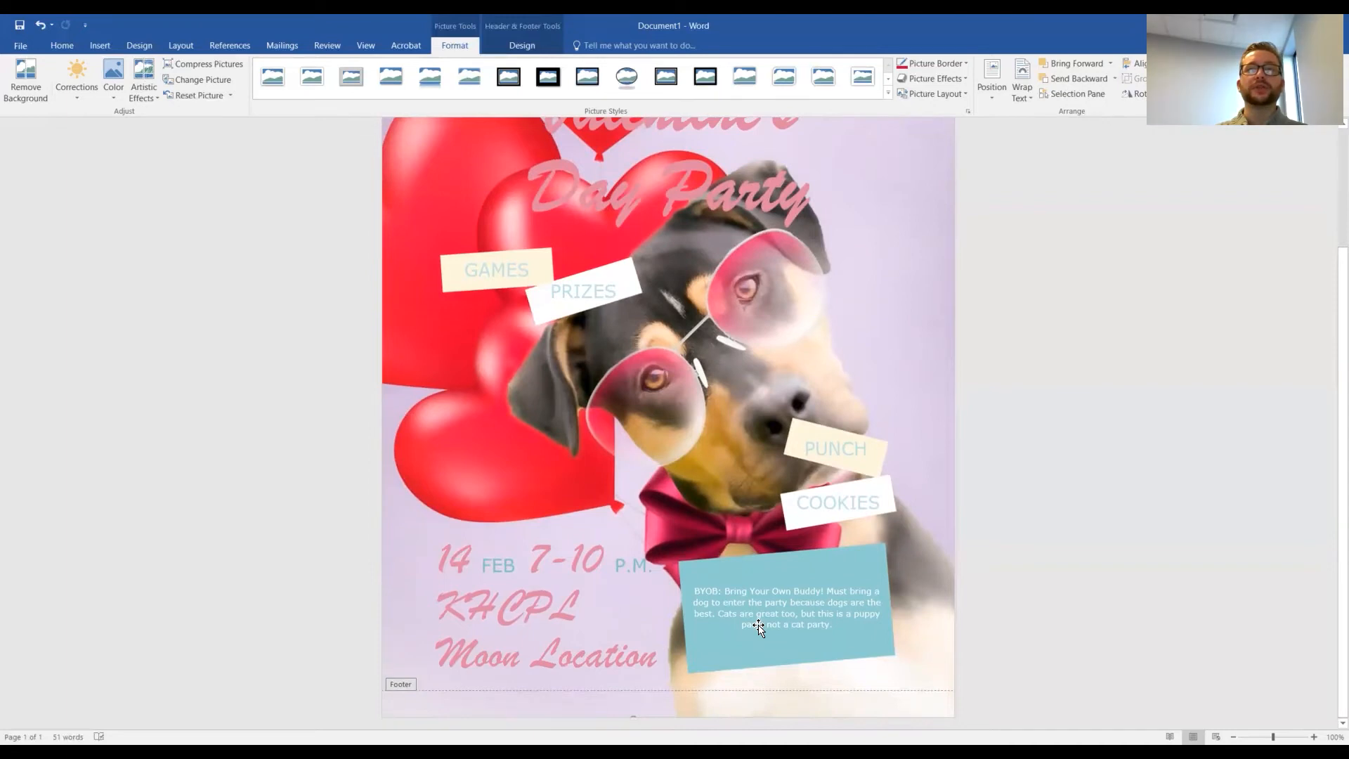
scroll(759, 628, "up", 3)
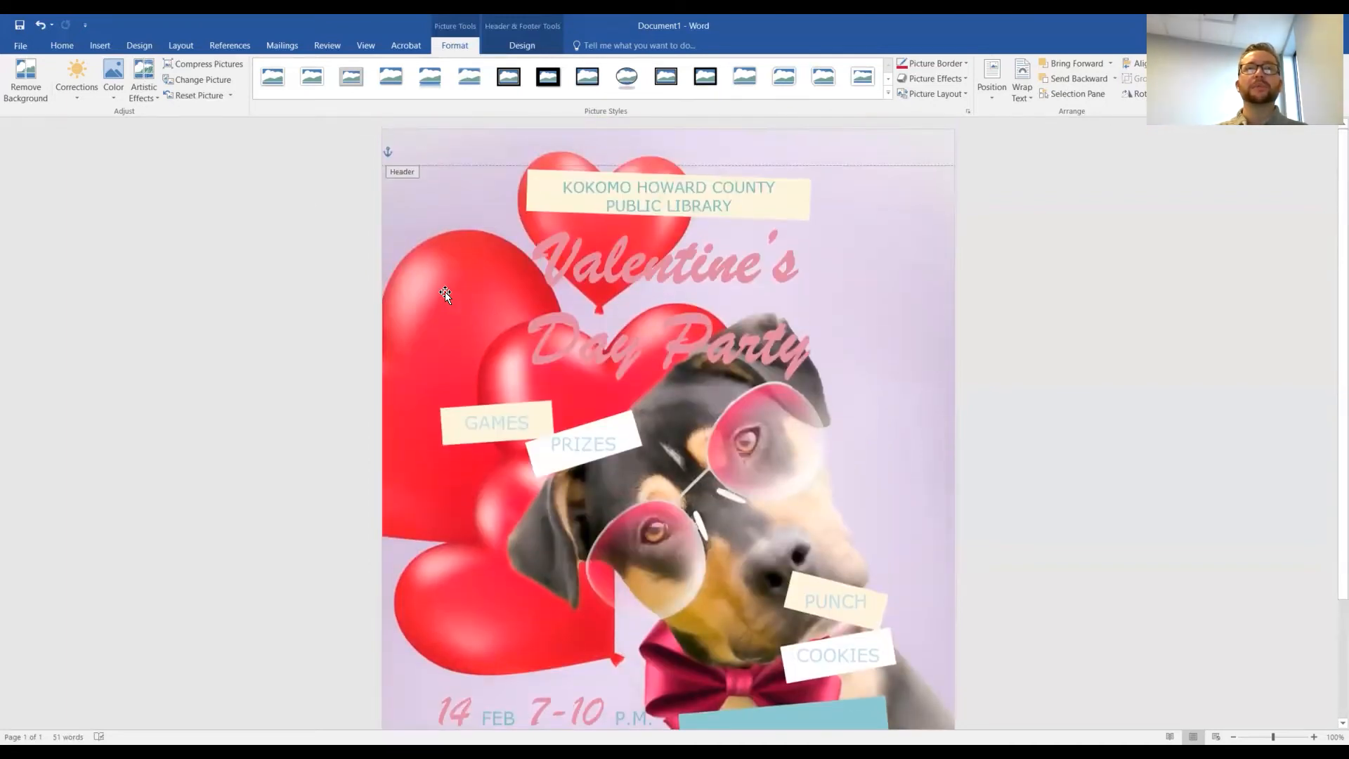
double_click(1182, 282)
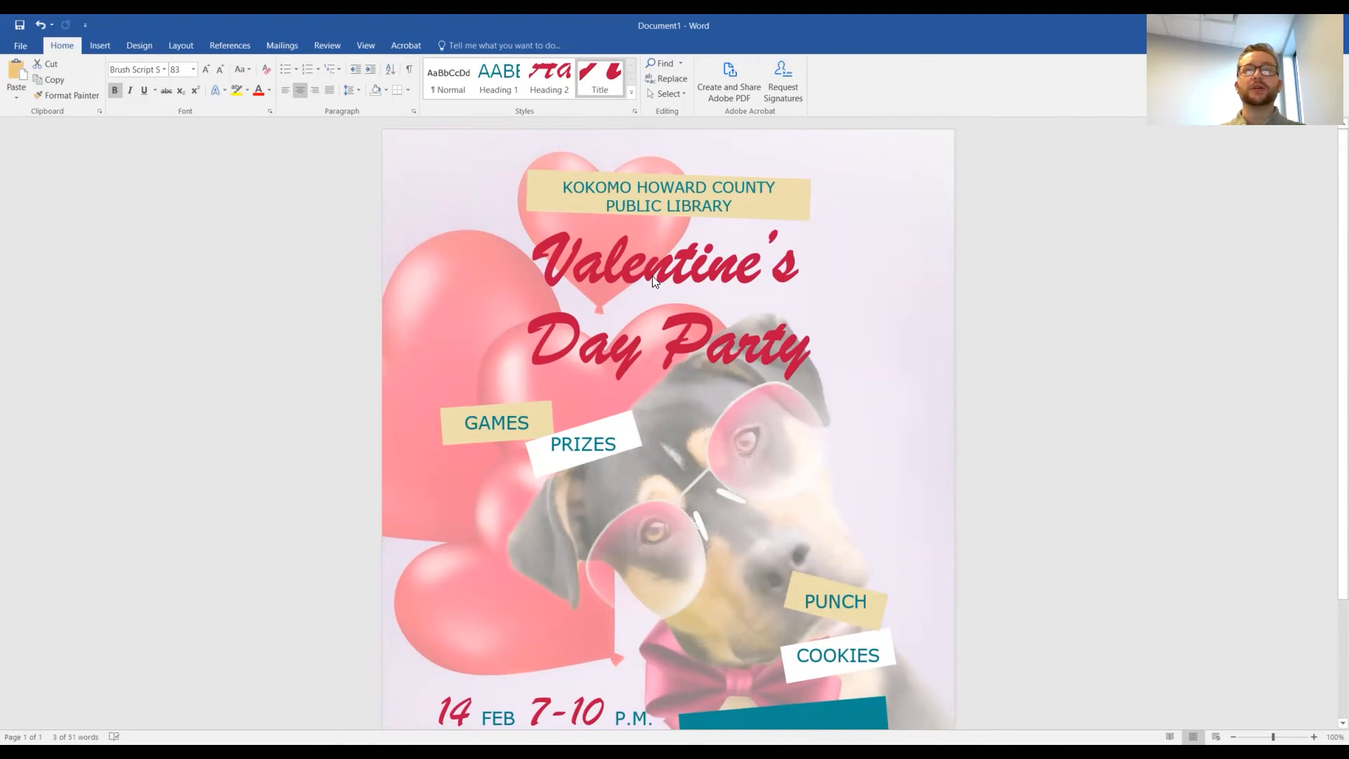
type("f")
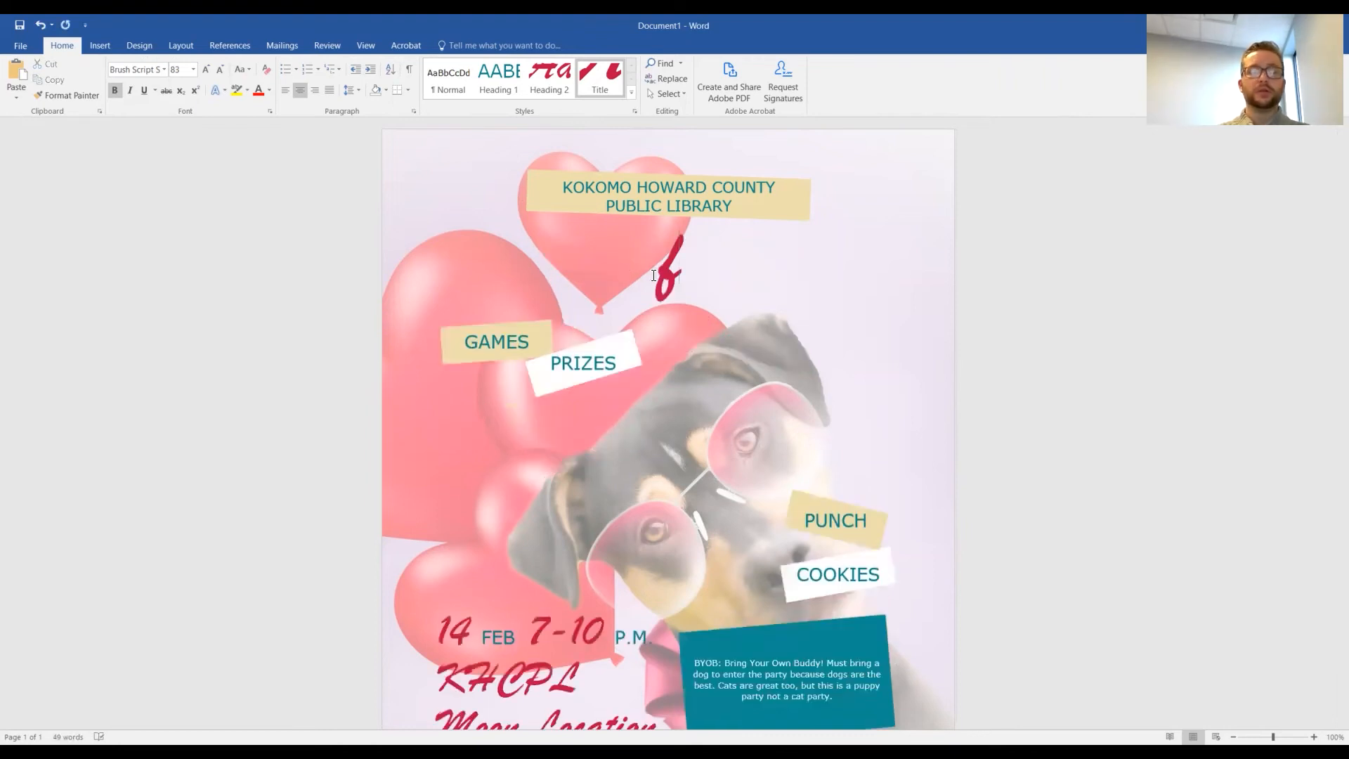
key("BackSpace")
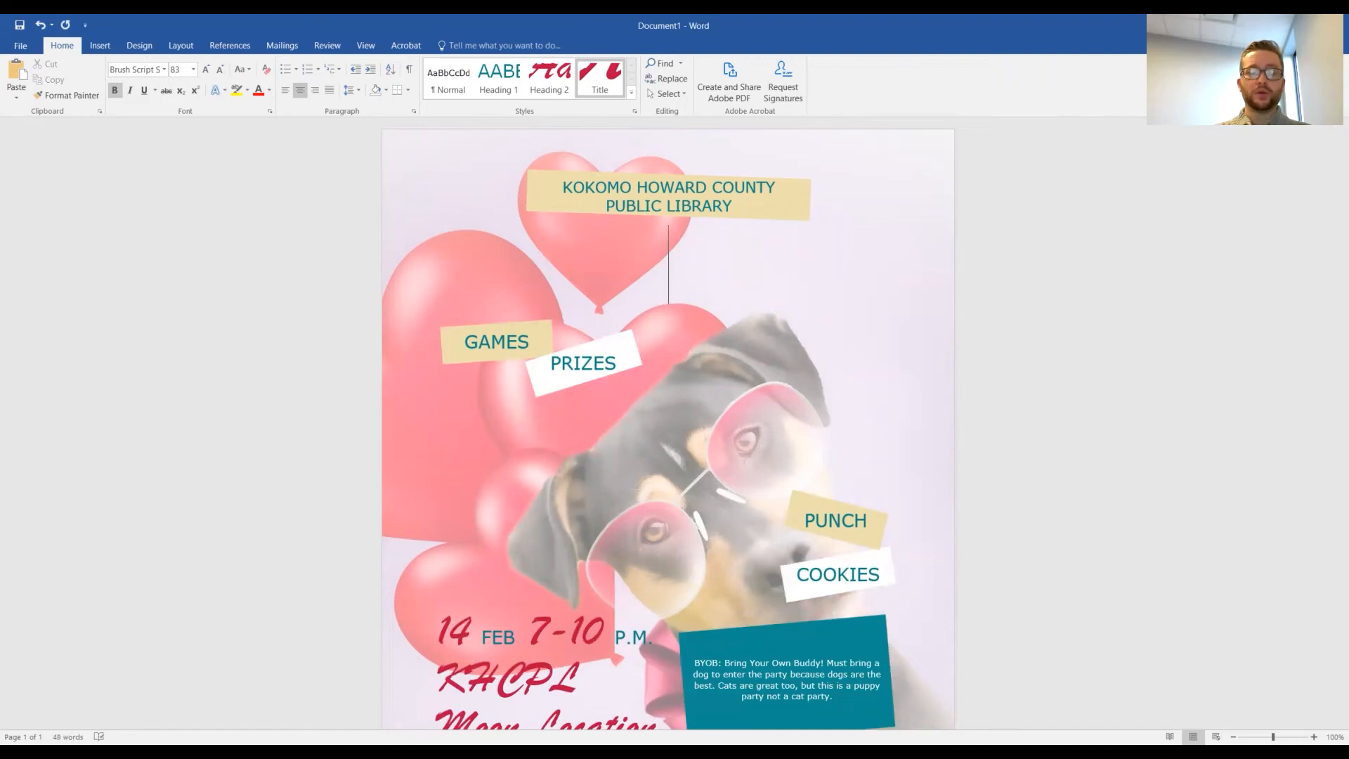
key("ctrl+z")
key("ctrl+z")
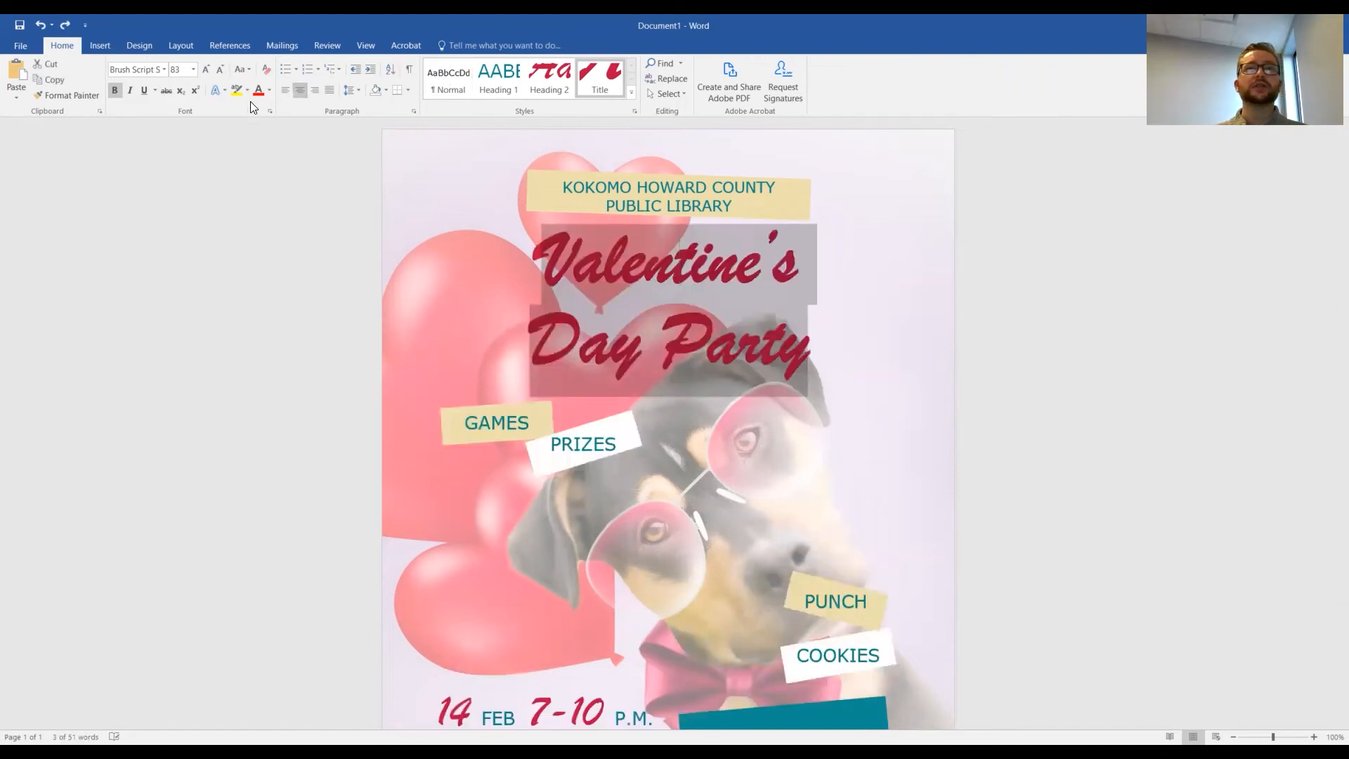
Change the font color of the "Valentine's Day Party" title to white
left_click(269, 92)
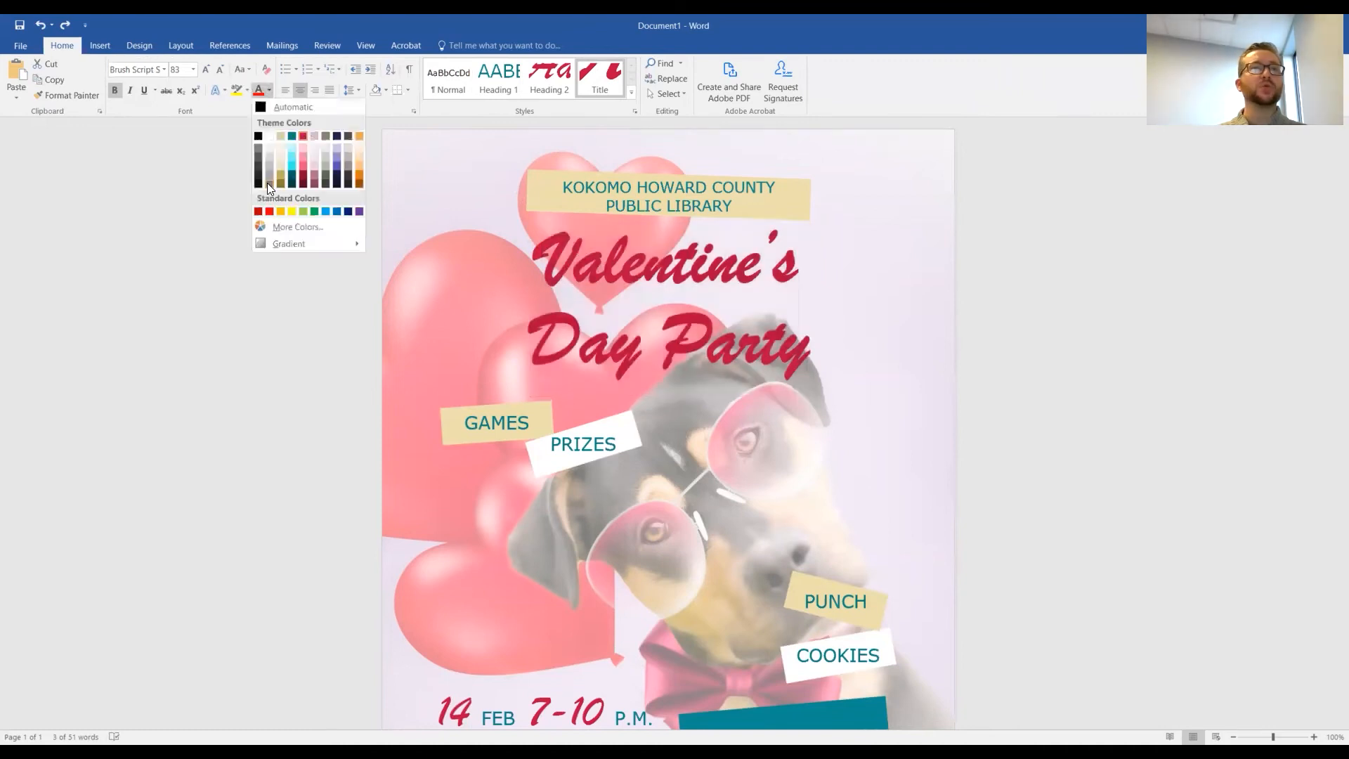
left_click(268, 137)
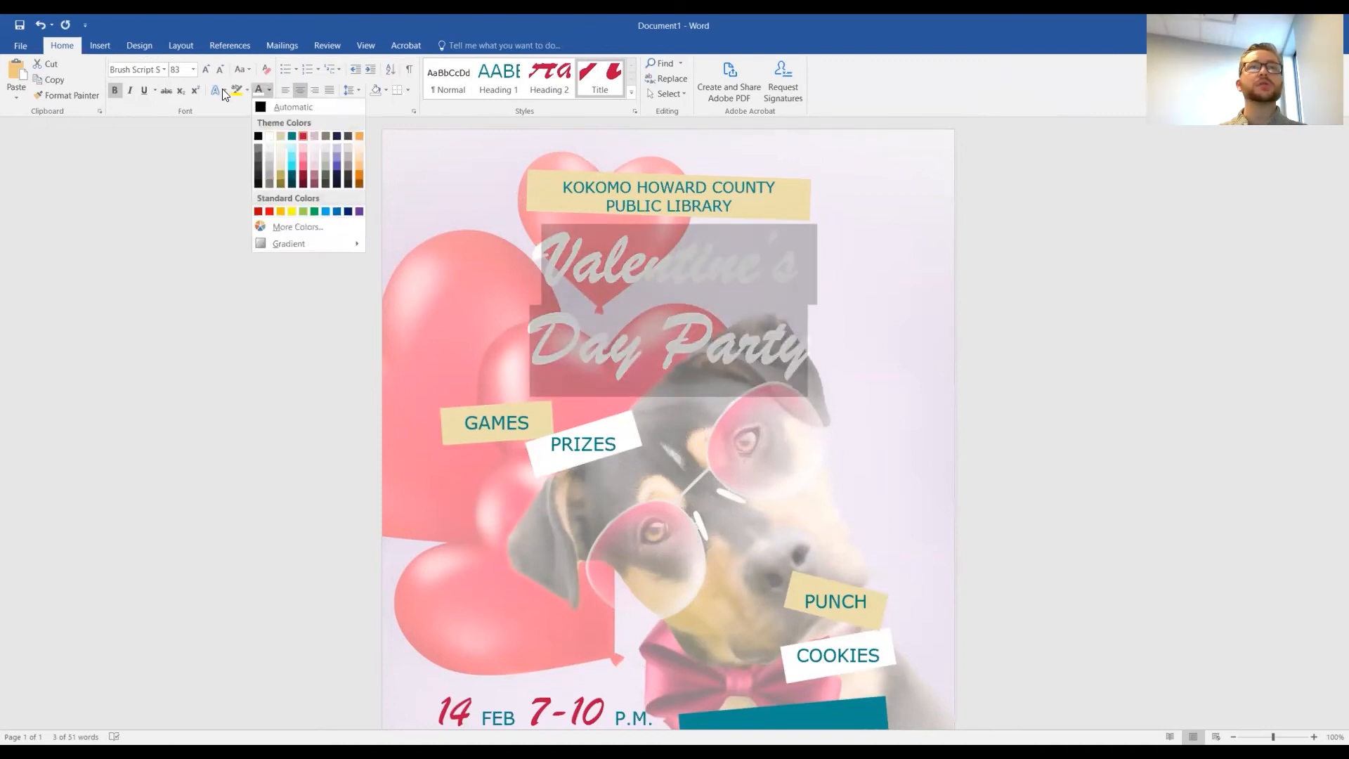
left_click(222, 89)
left_click(367, 260)
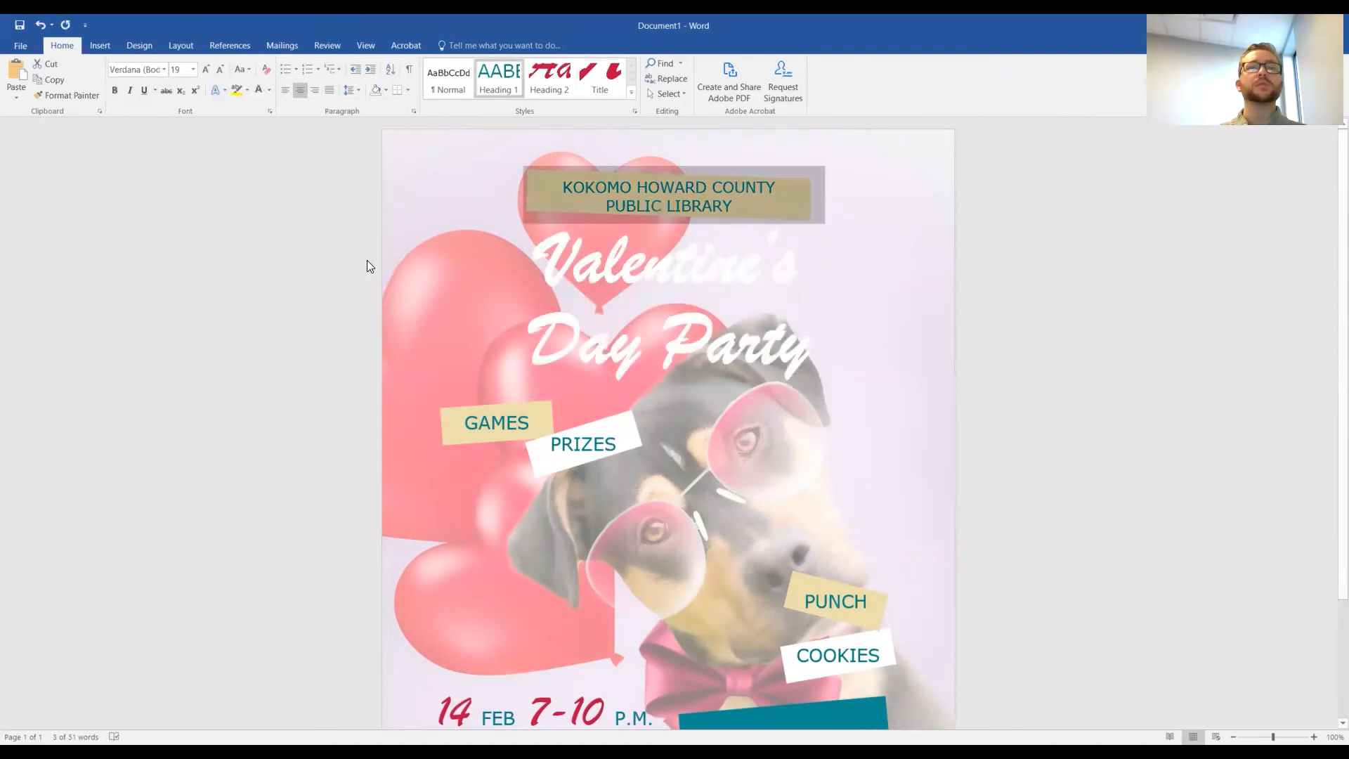
Set the font color of the "Valentine's Day Party" title to the standard light blue
triple_click(648, 273)
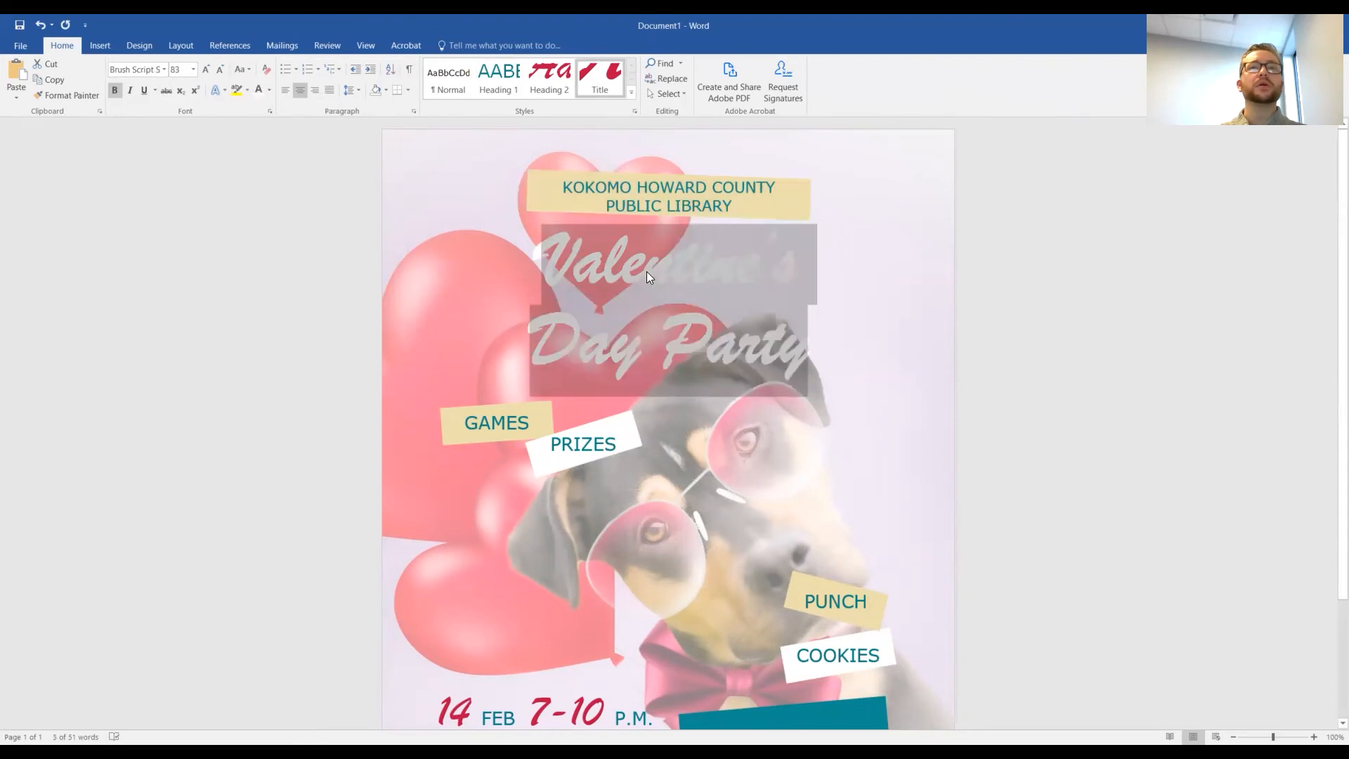
left_click(270, 89)
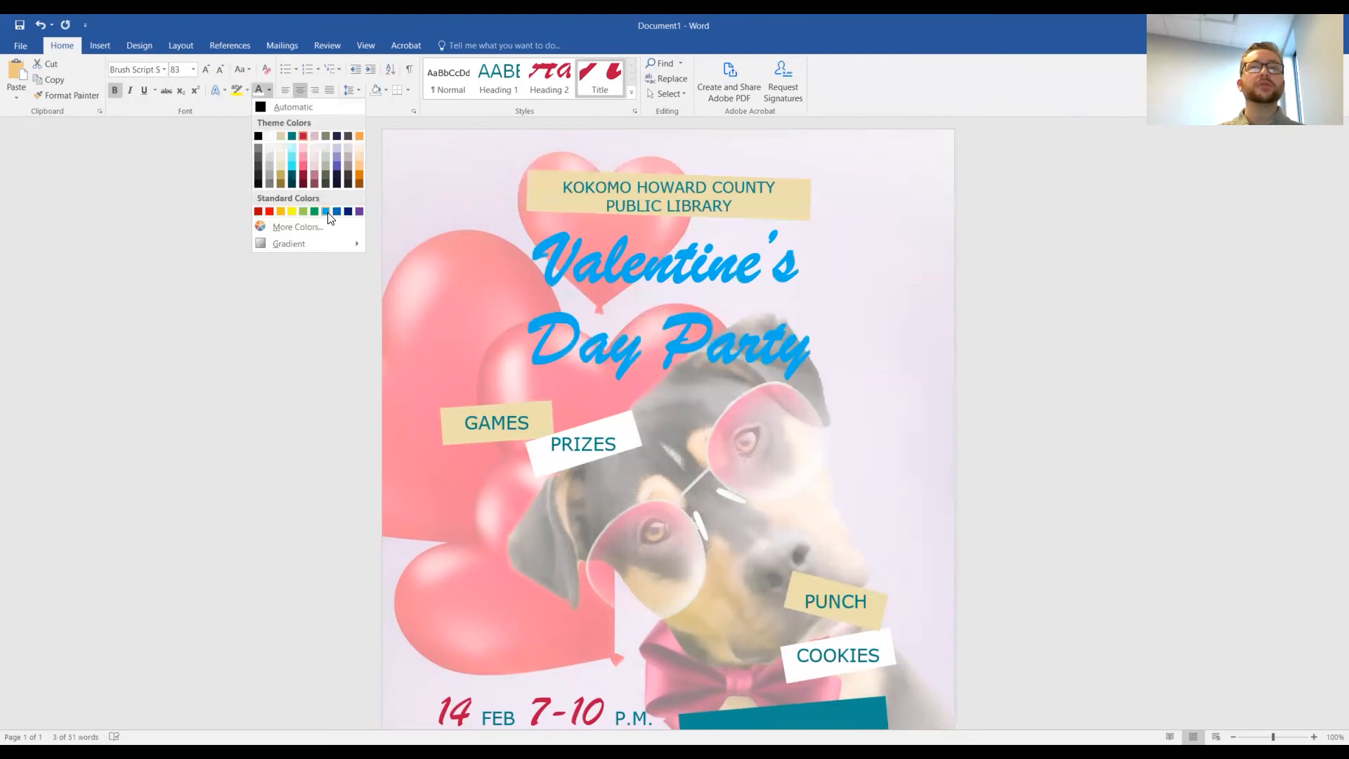
left_click(317, 328)
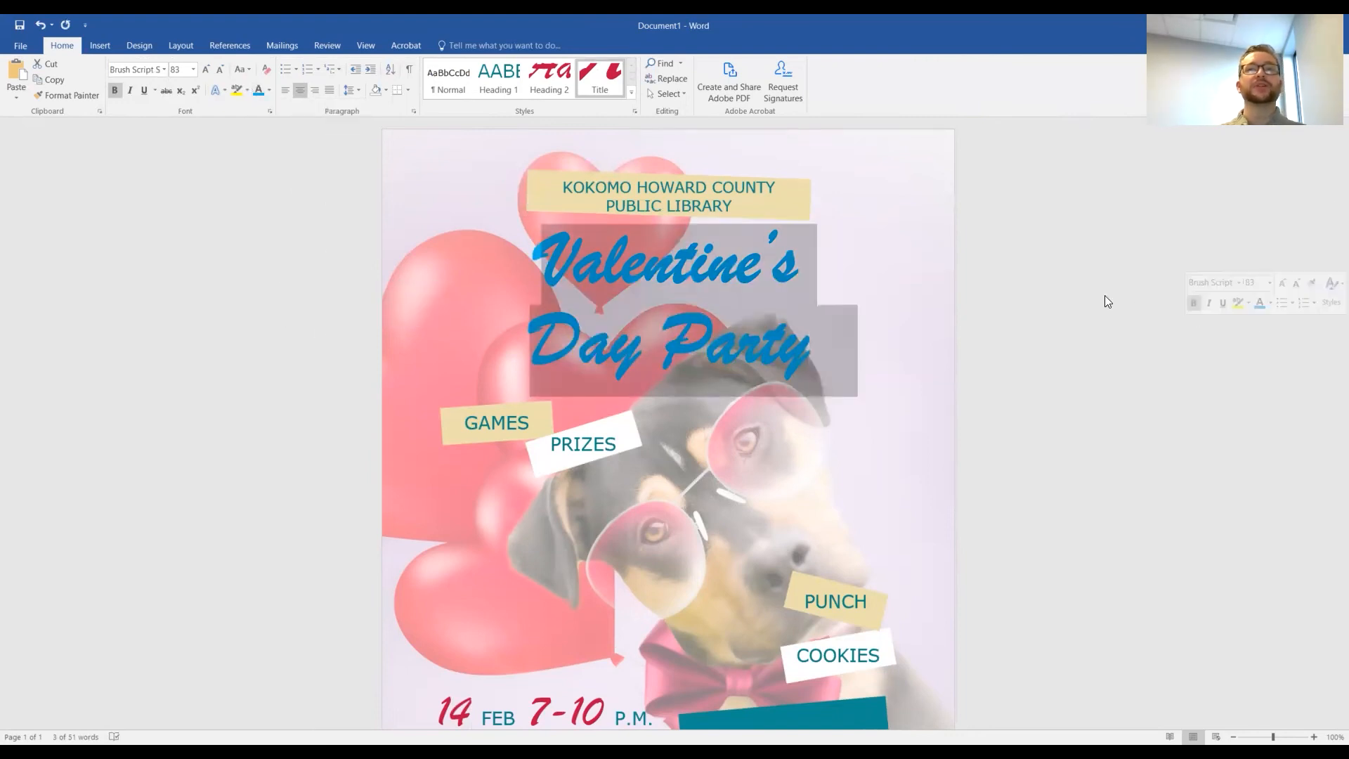
left_click(1130, 436)
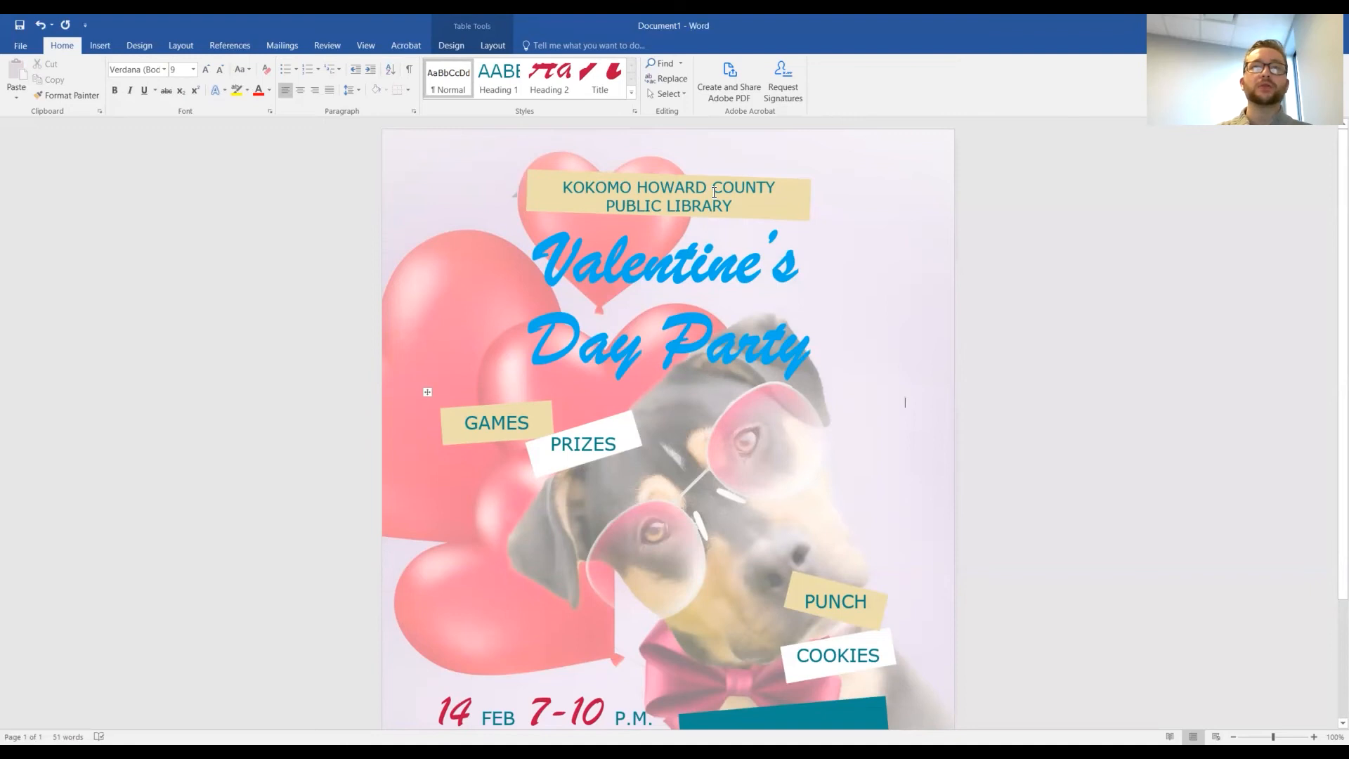
scroll(686, 230, "down", 3)
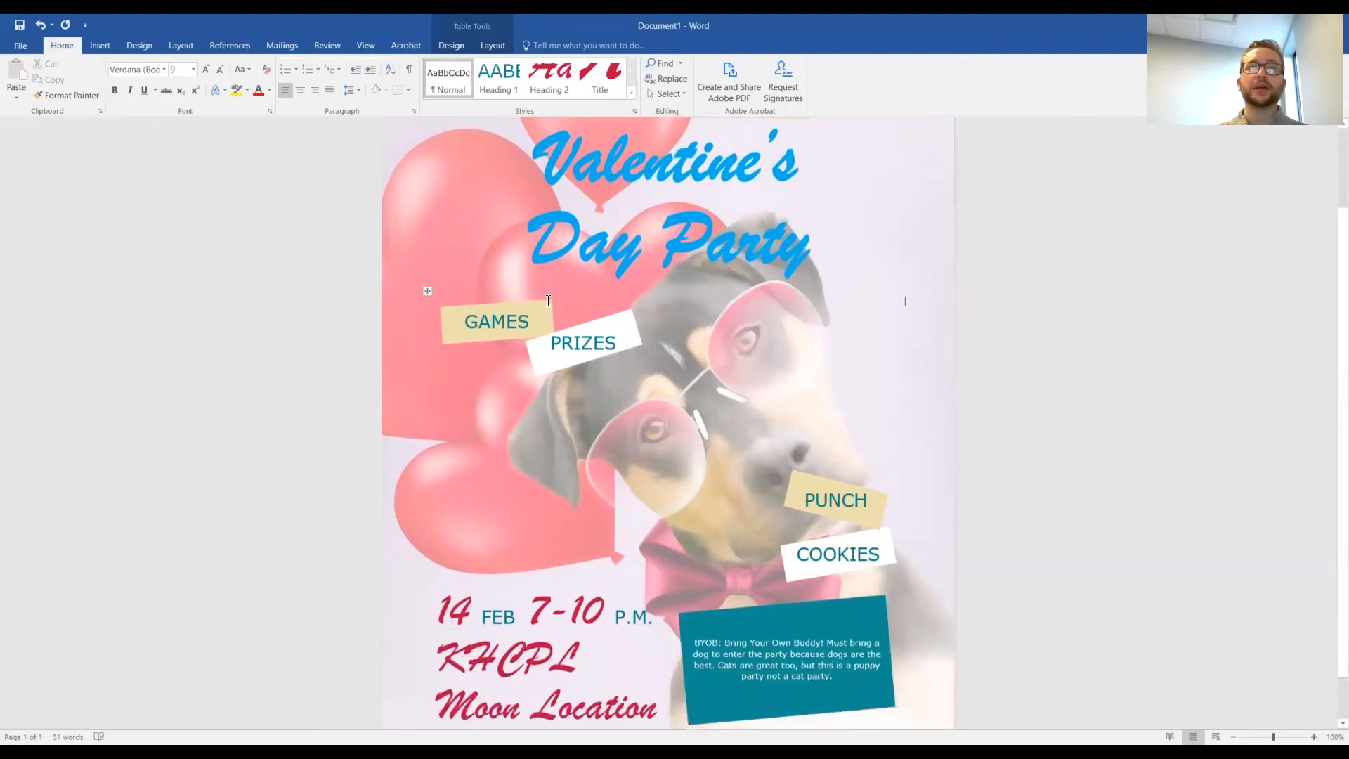
scroll(814, 549, "down", 2)
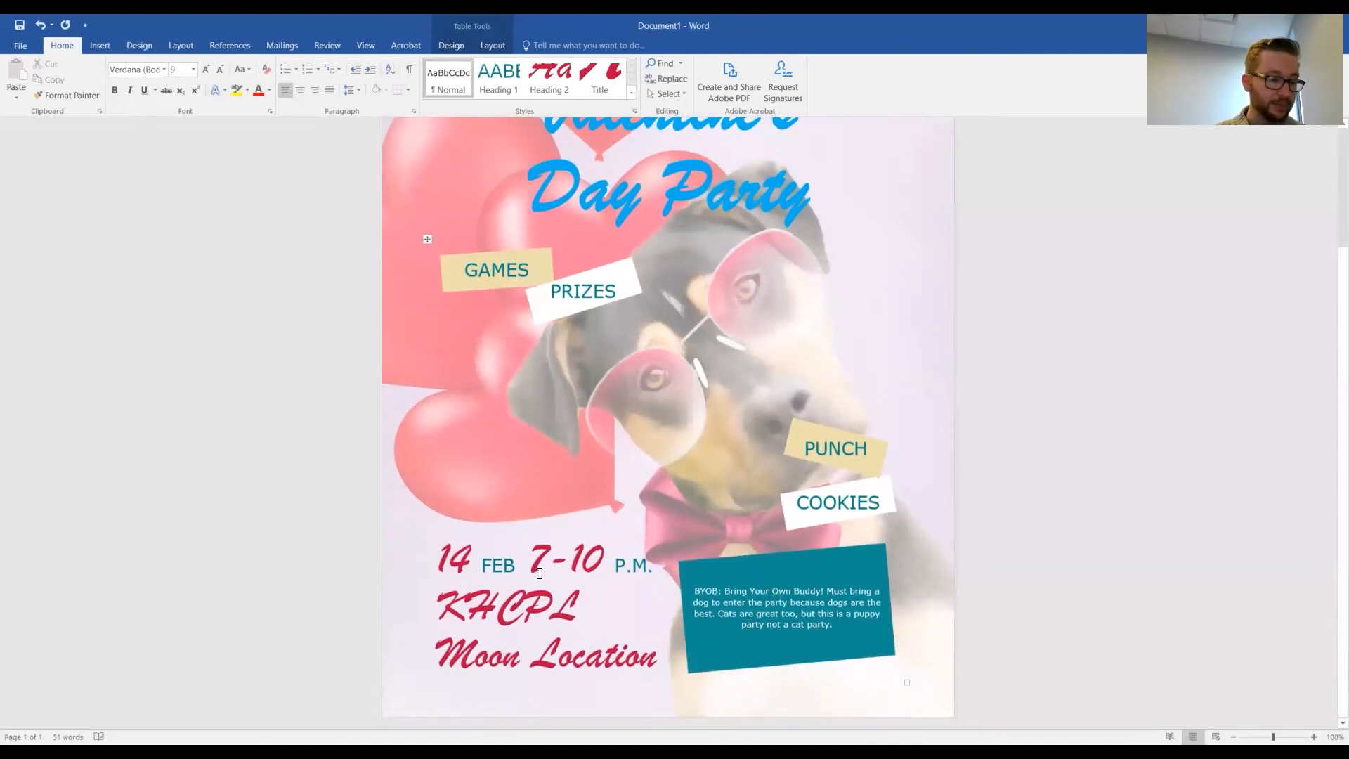
scroll(544, 583, "up", 6)
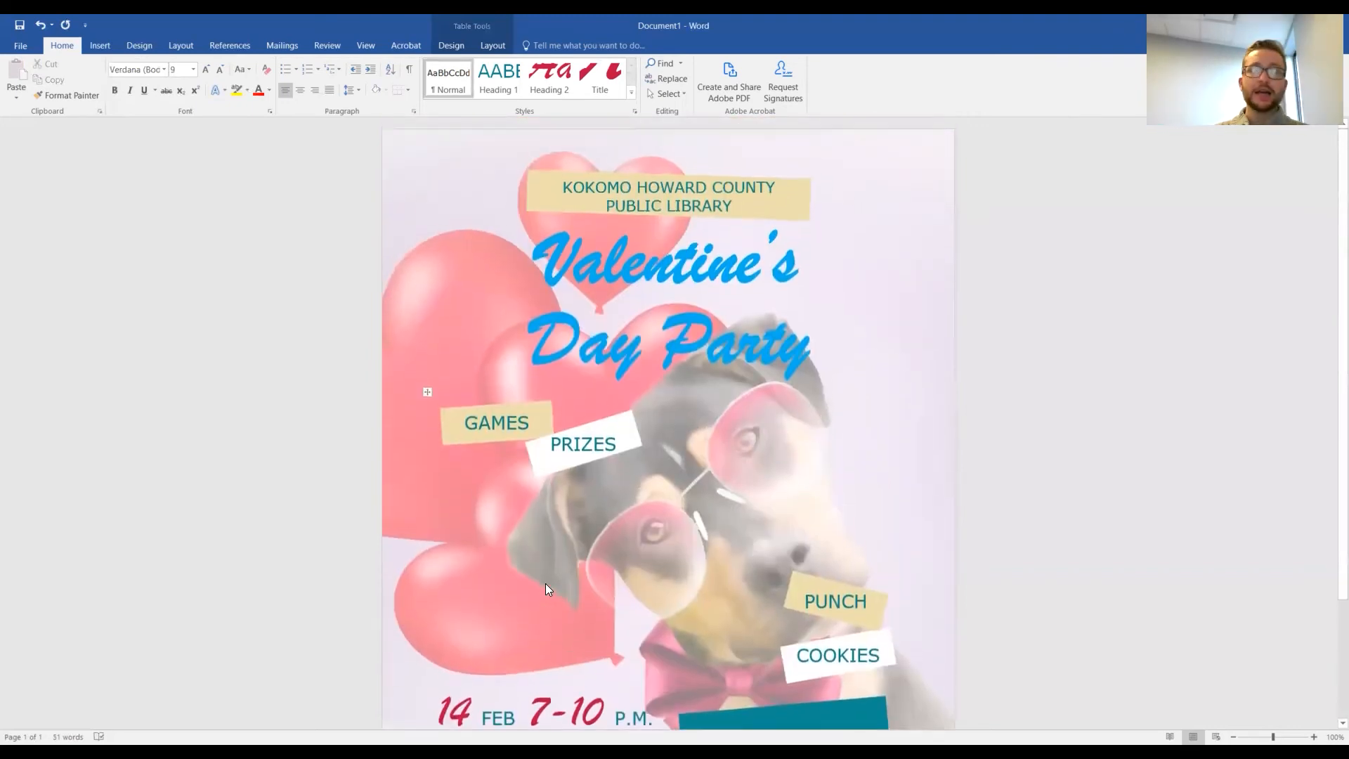